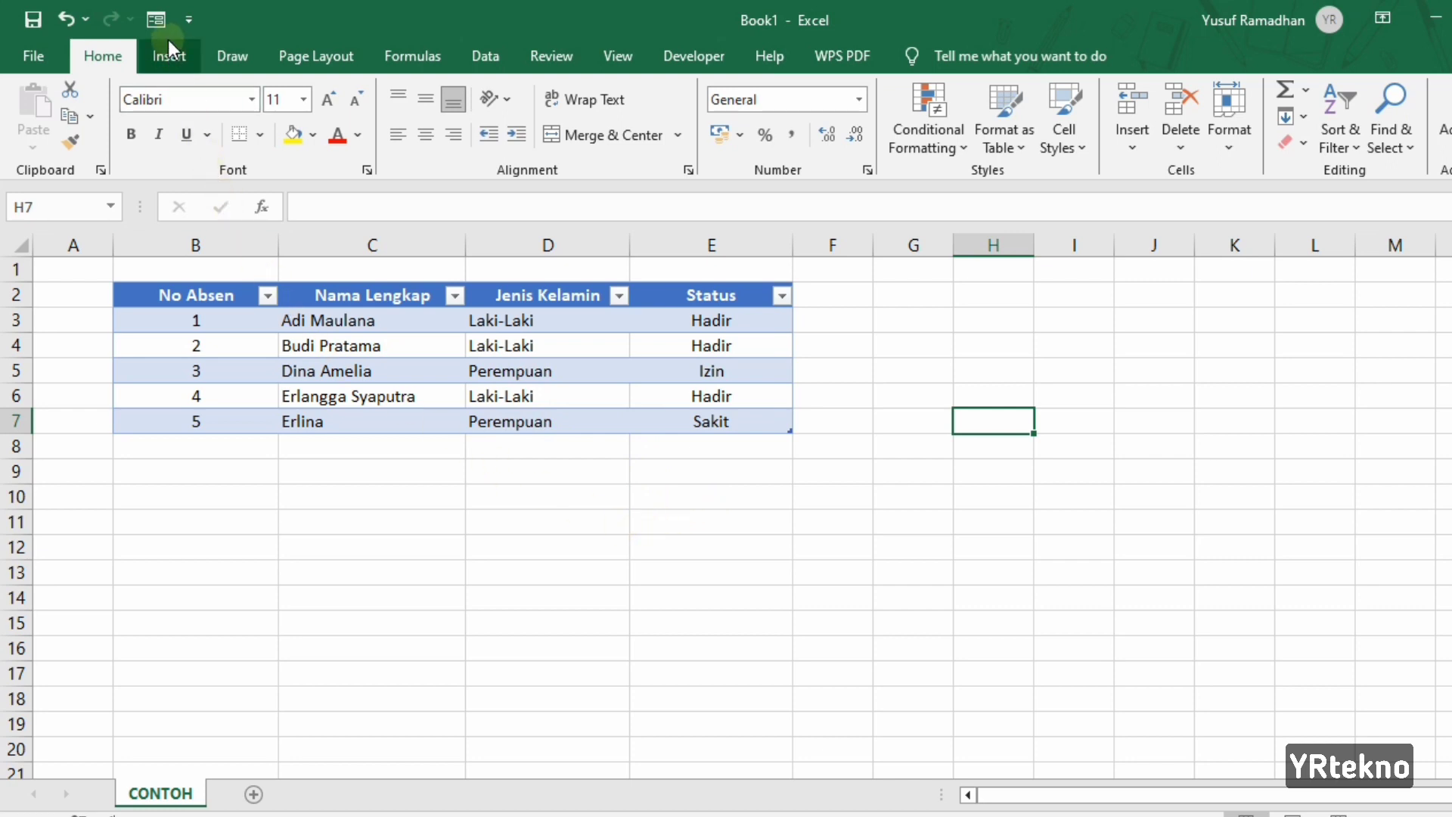
Dismiss the selected-range warning and select a cell inside the CONTOH attendance table.
{"action": "left_click", "coordinate": [154, 17]}
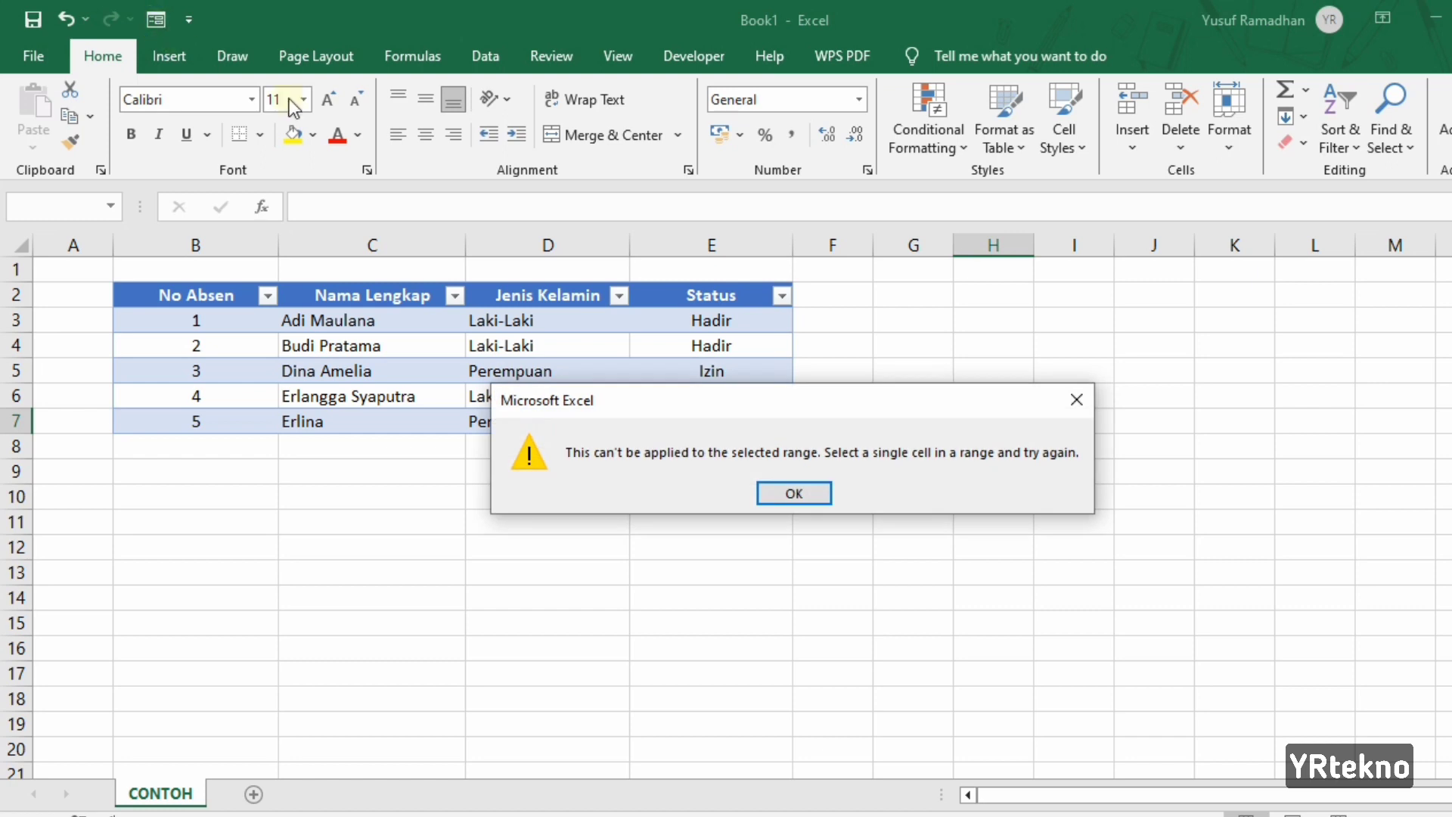
{"action": "left_click", "coordinate": [1083, 407]}
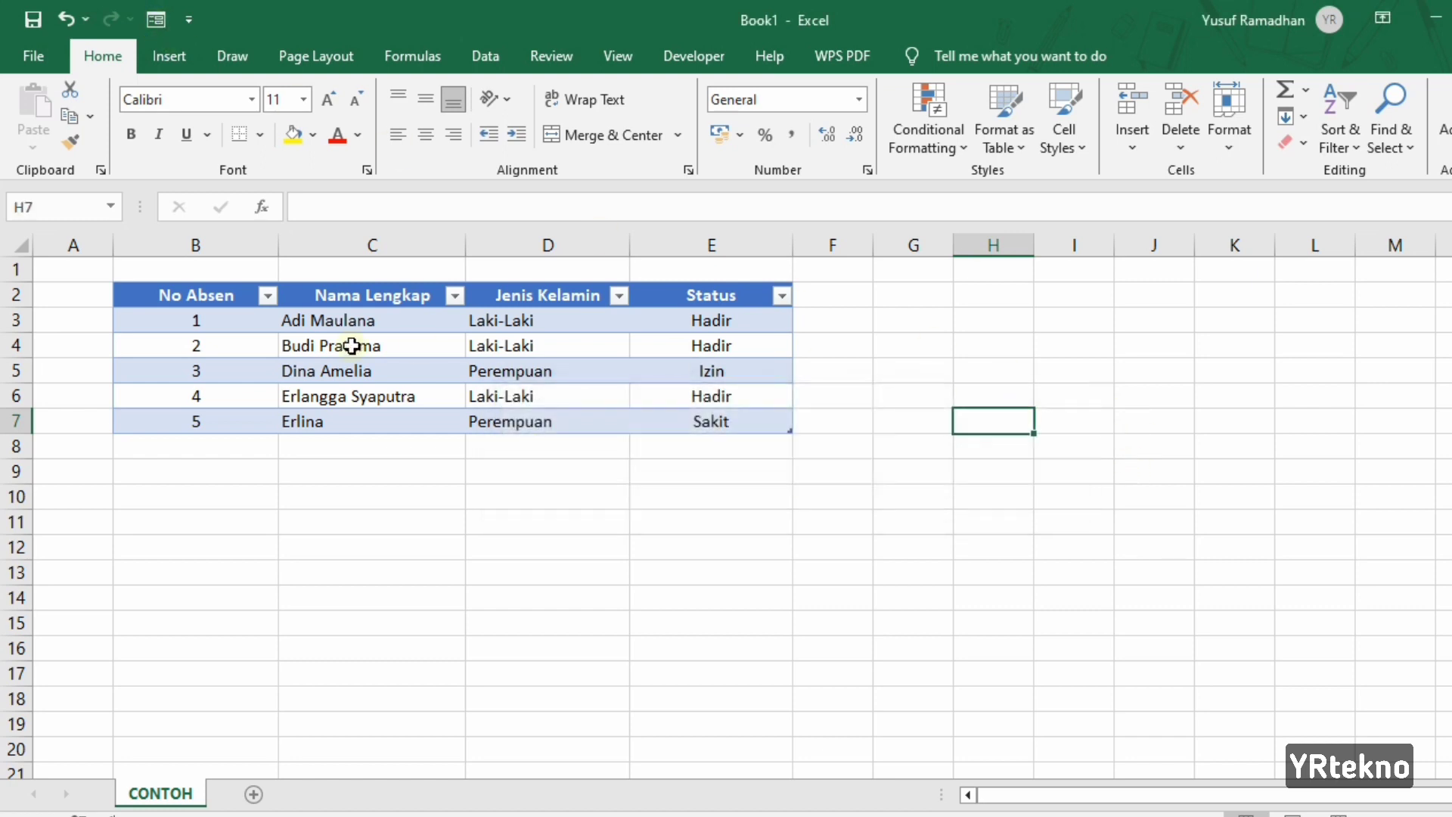
{"action": "left_click", "coordinate": [170, 320]}
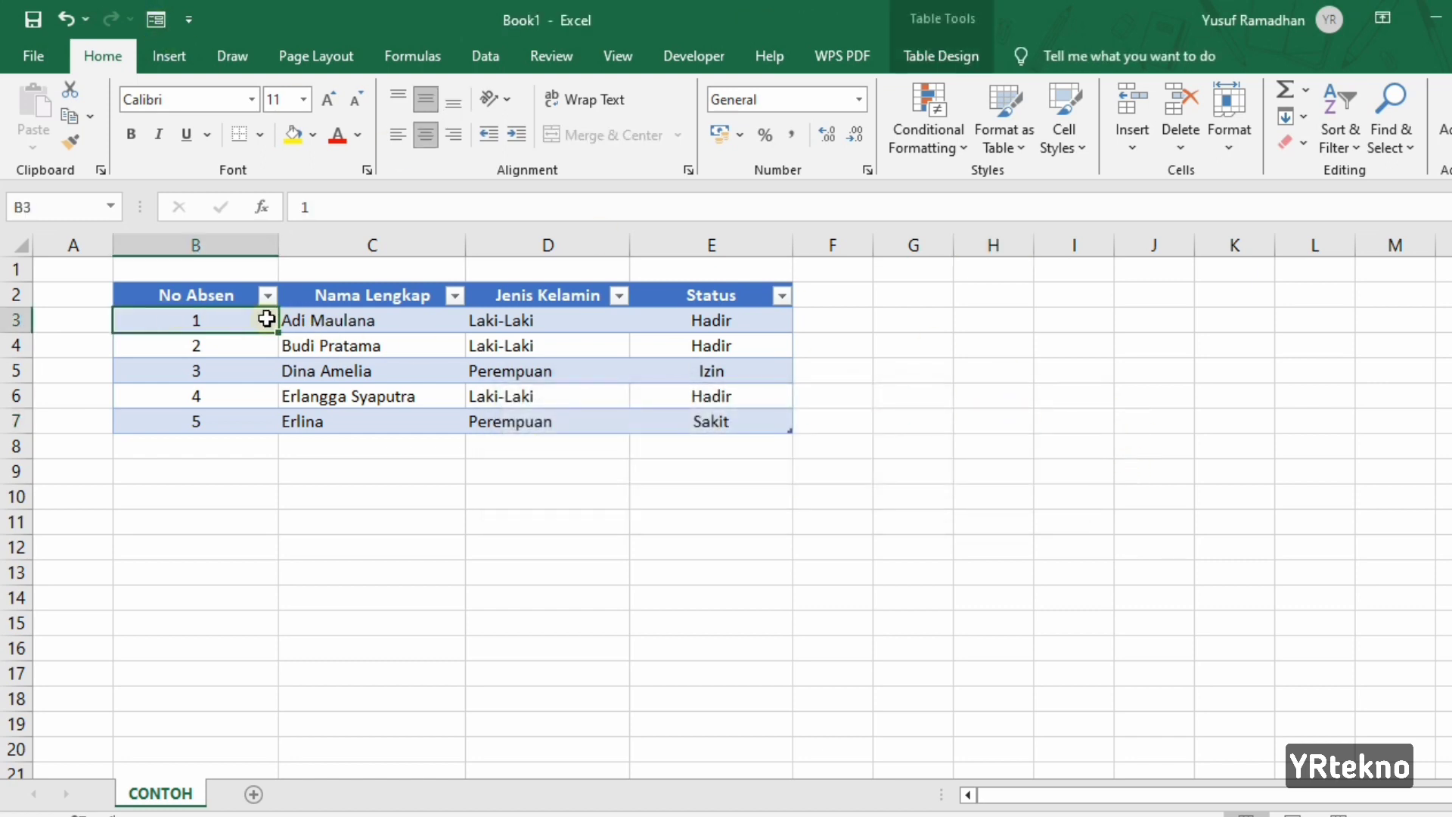
Add record No Absen 6, Laki-Laki, Hadir through the data form, then close the form.
{"action": "left_click", "coordinate": [156, 21]}
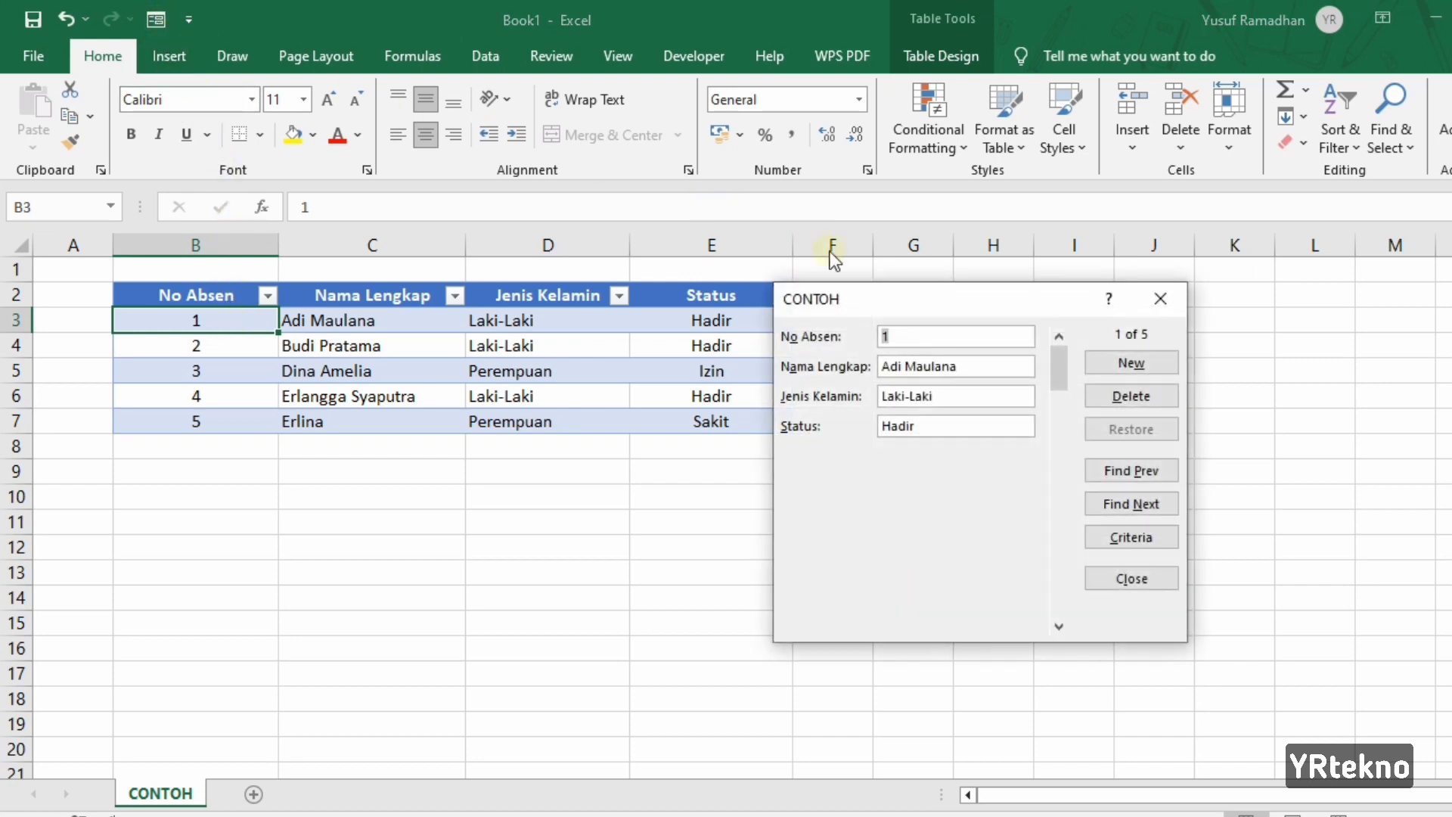
{"action": "left_click_drag", "start_coordinate": [947, 297], "coordinate": [1005, 298]}
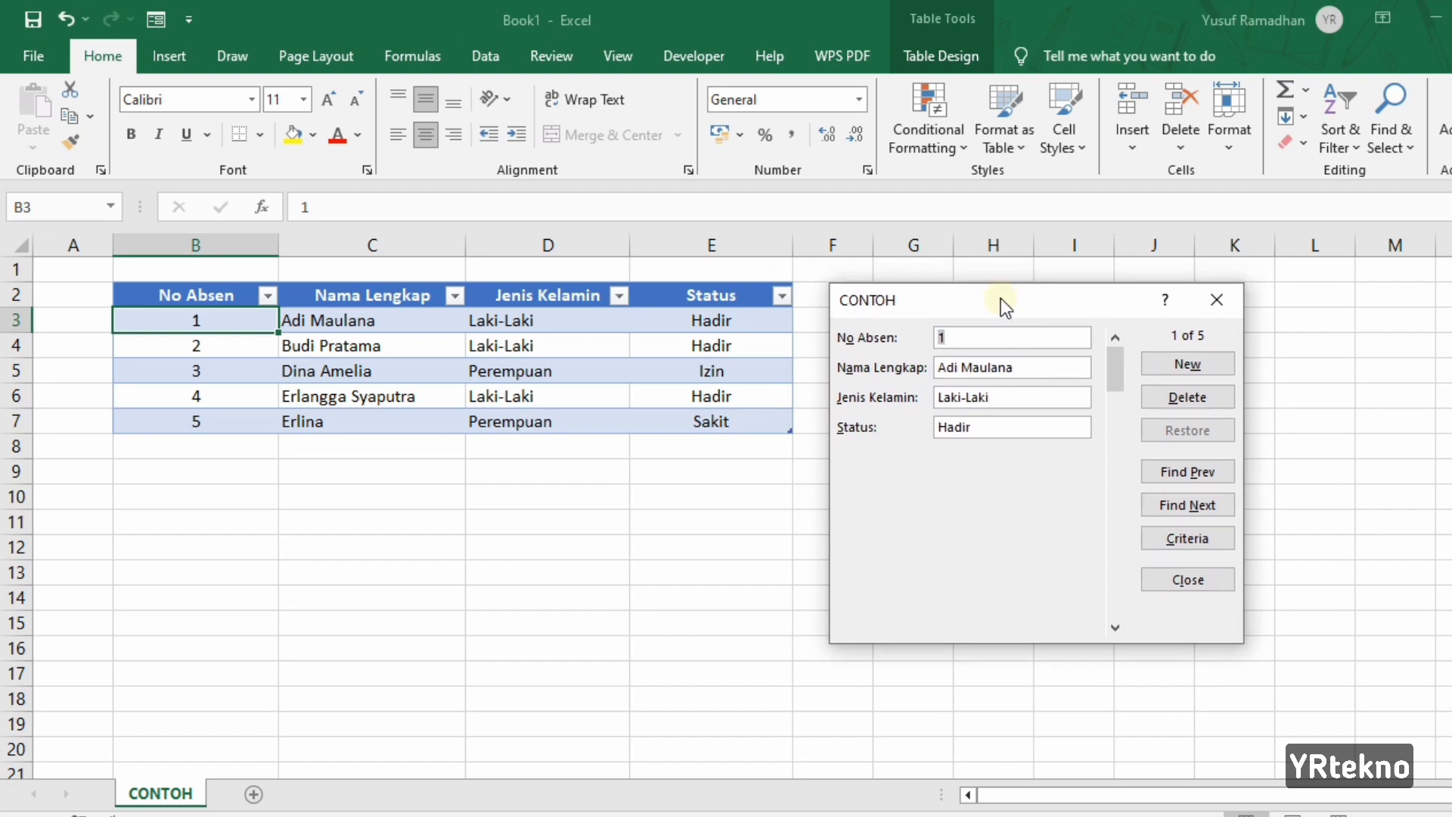
{"action": "left_click", "coordinate": [1219, 364]}
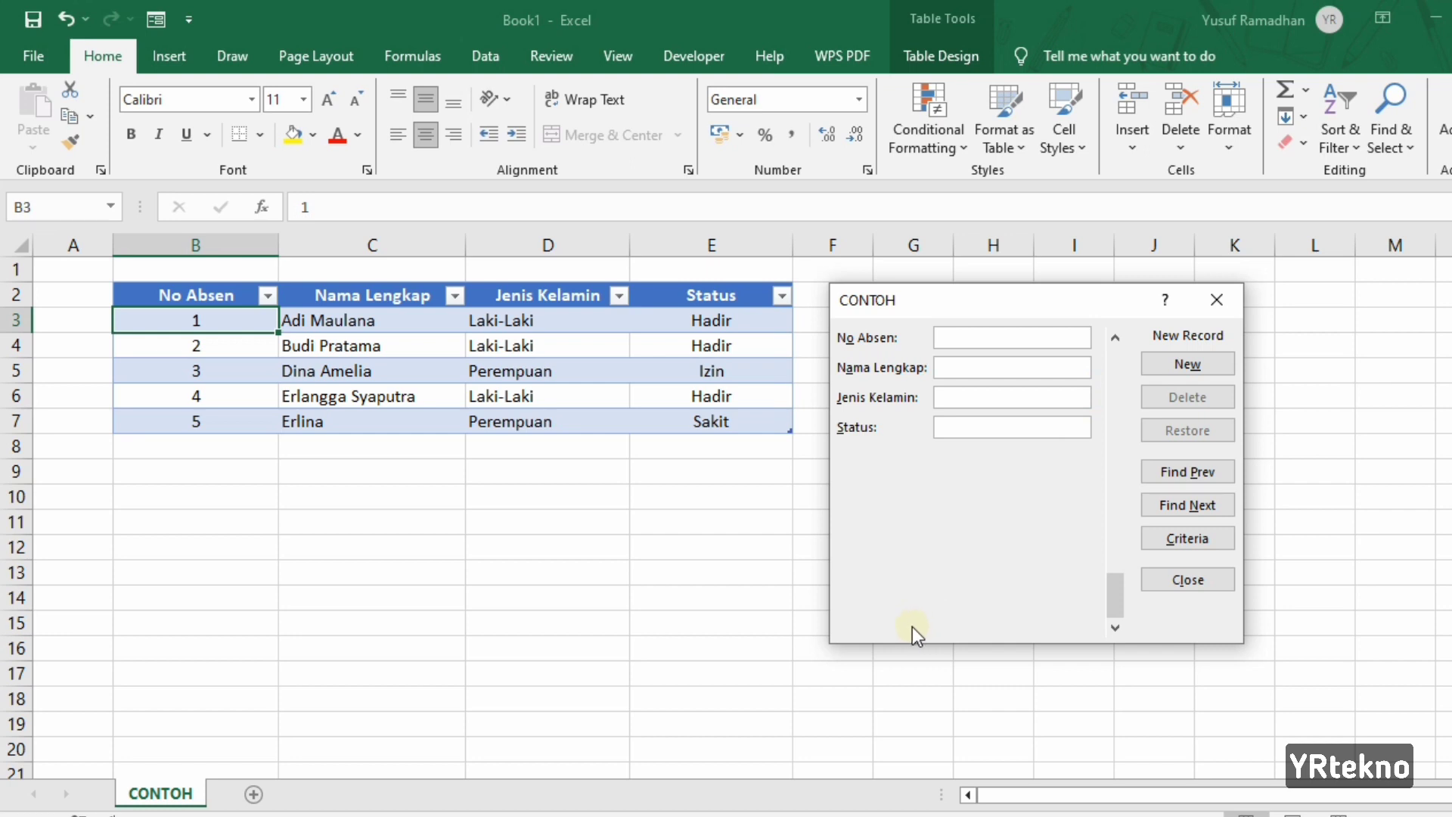
{"action": "type", "text": "6"}
{"action": "type", "text": "aki-Laki"}
{"action": "type", "text": "Hadir"}
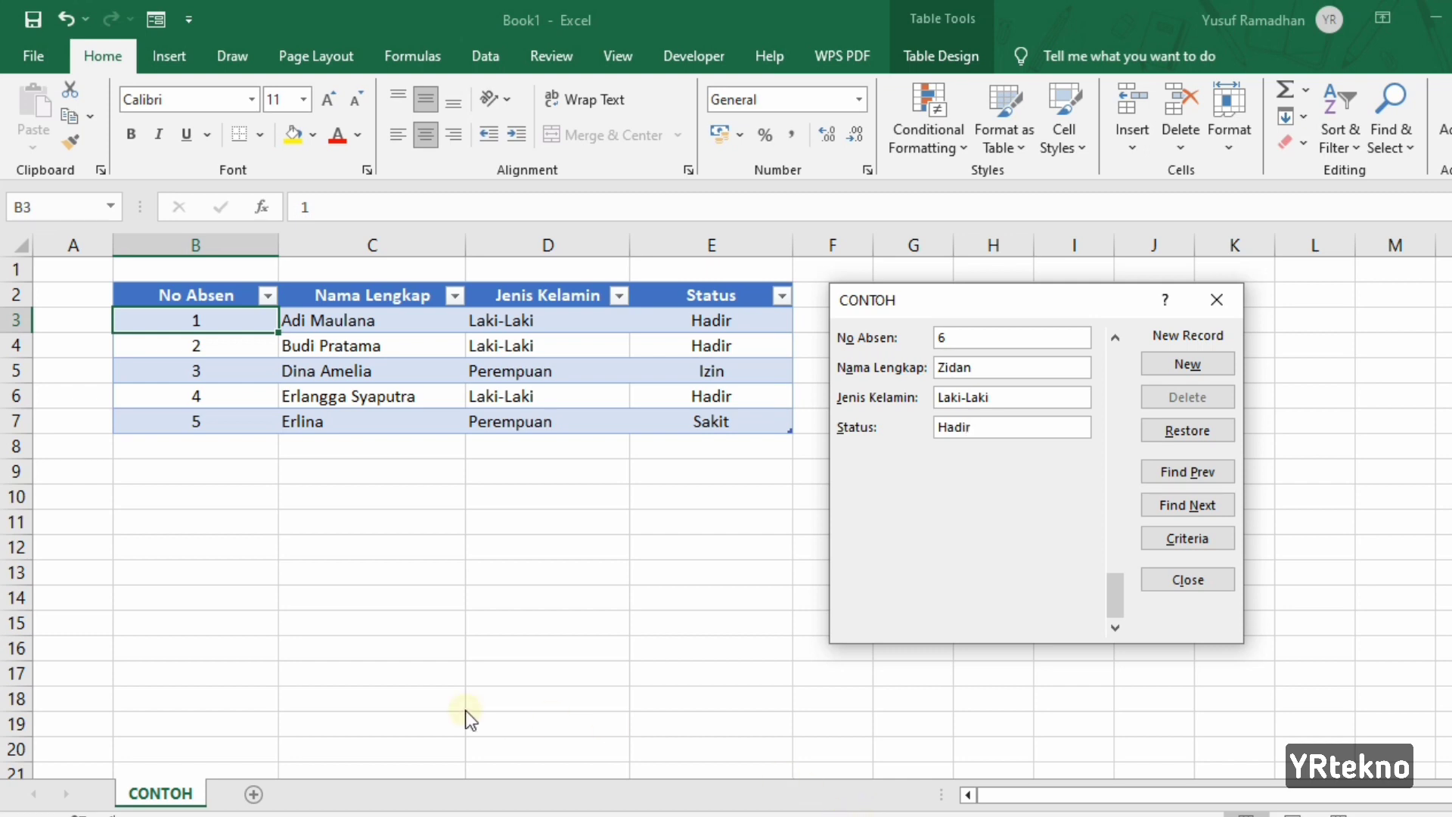
{"action": "key", "text": "Return"}
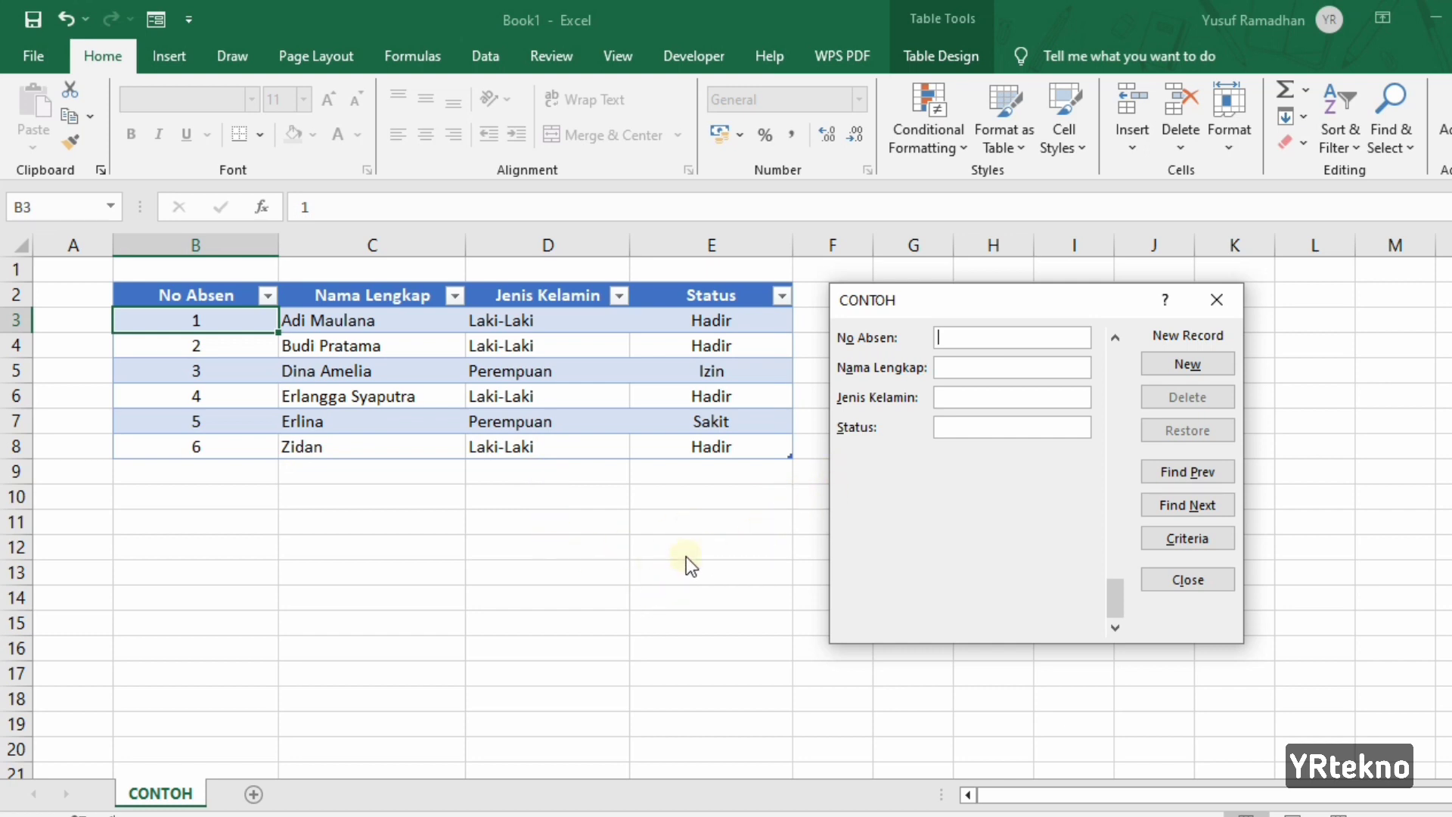
{"action": "left_click", "coordinate": [1206, 301]}
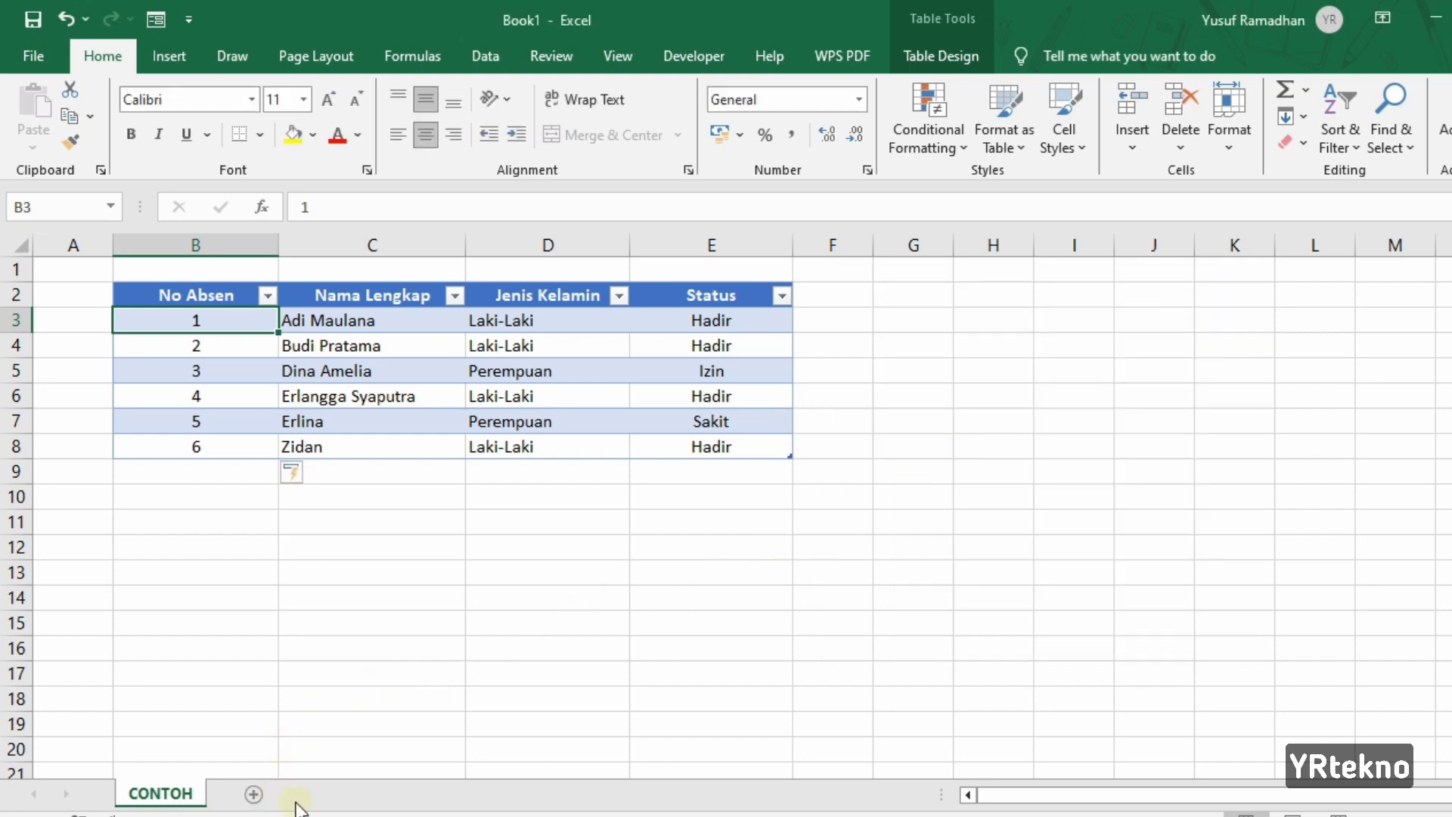
Add a new worksheet named LATIHAN and select cell B2.
{"action": "left_click", "coordinate": [253, 795]}
{"action": "double_click", "coordinate": [242, 793]}
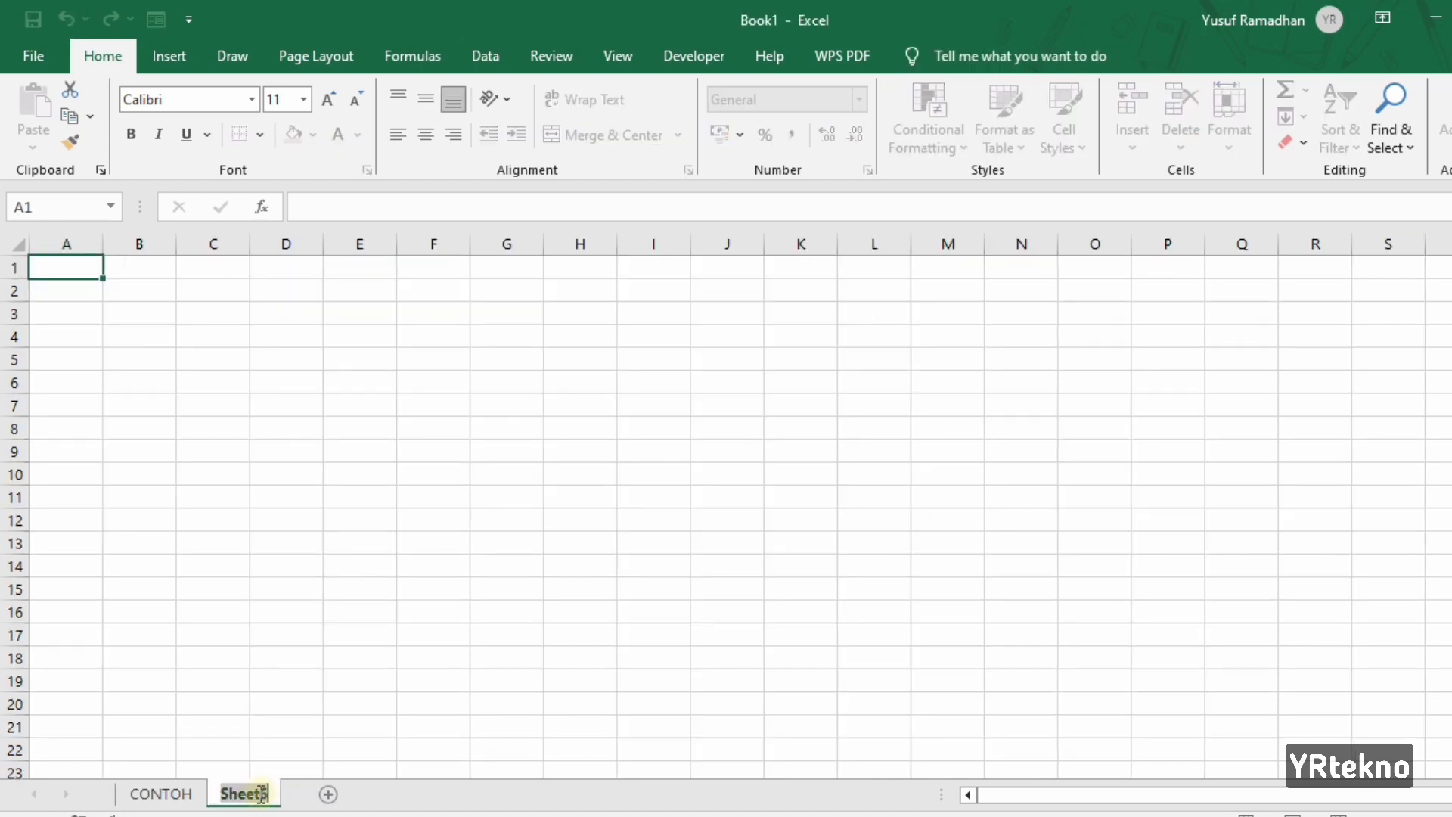
{"action": "key", "text": "BackSpace"}
{"action": "type", "text": "L"}
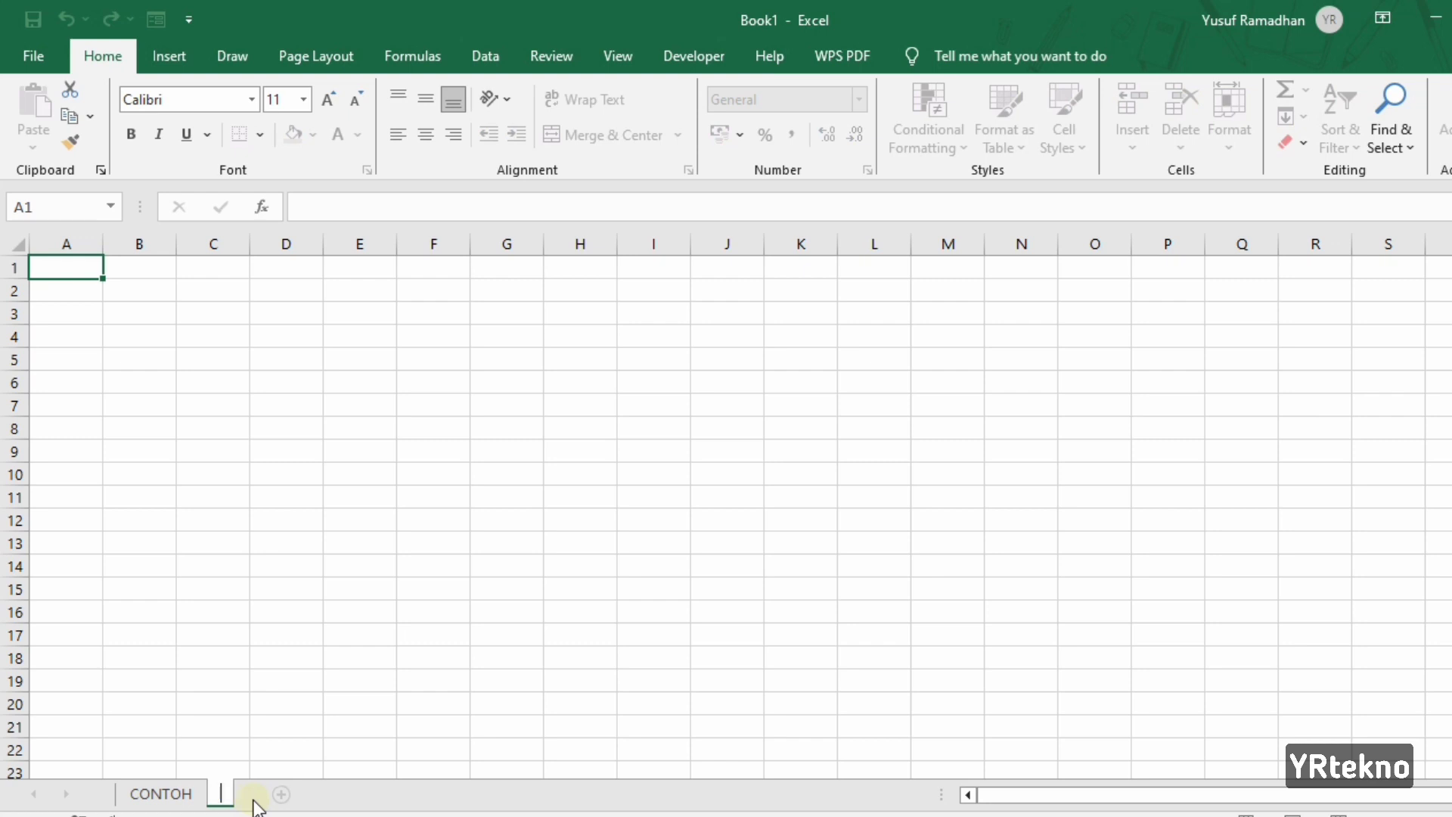
{"action": "type", "text": "ATIHAN"}
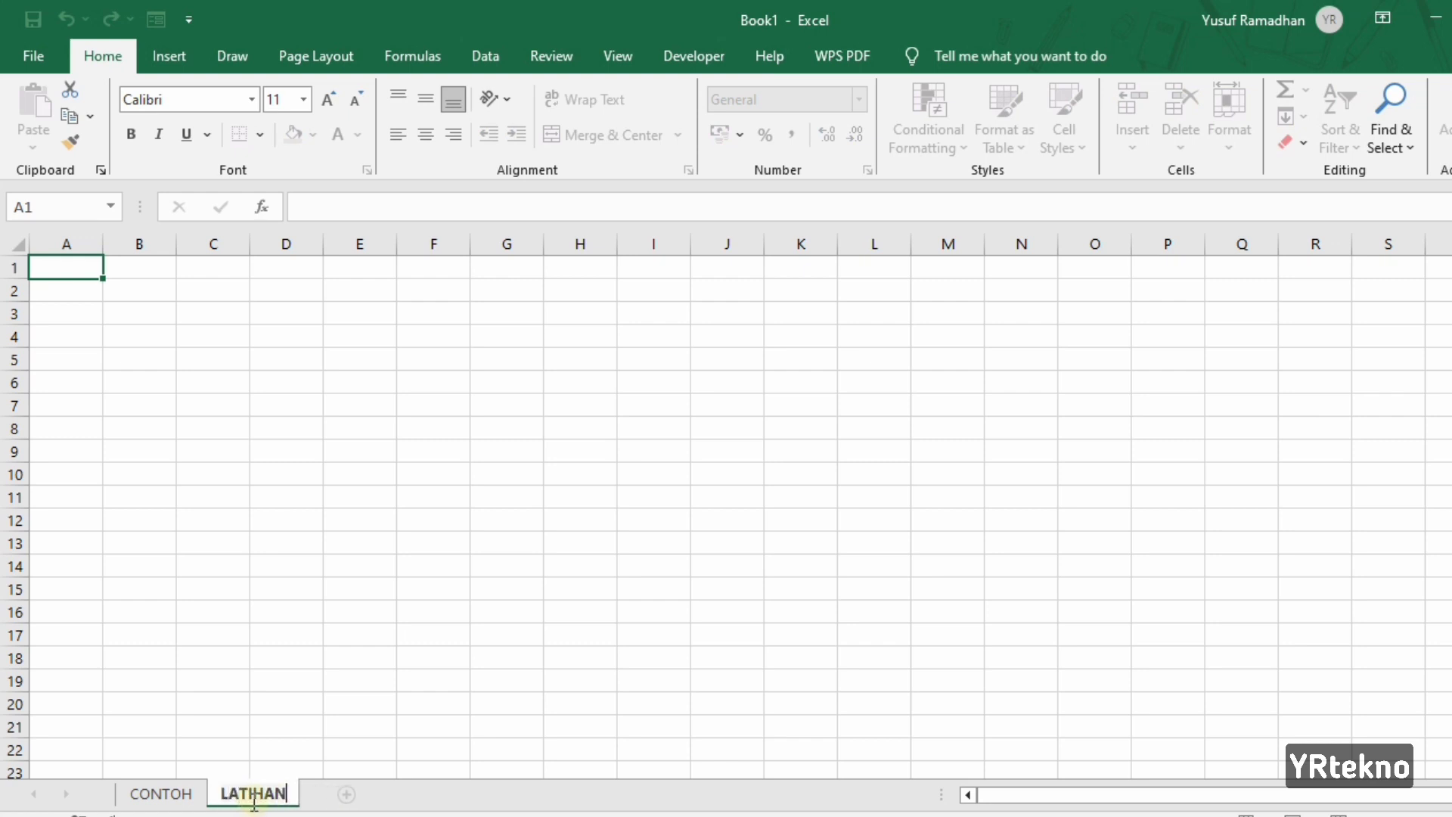
{"action": "key", "text": "Return"}
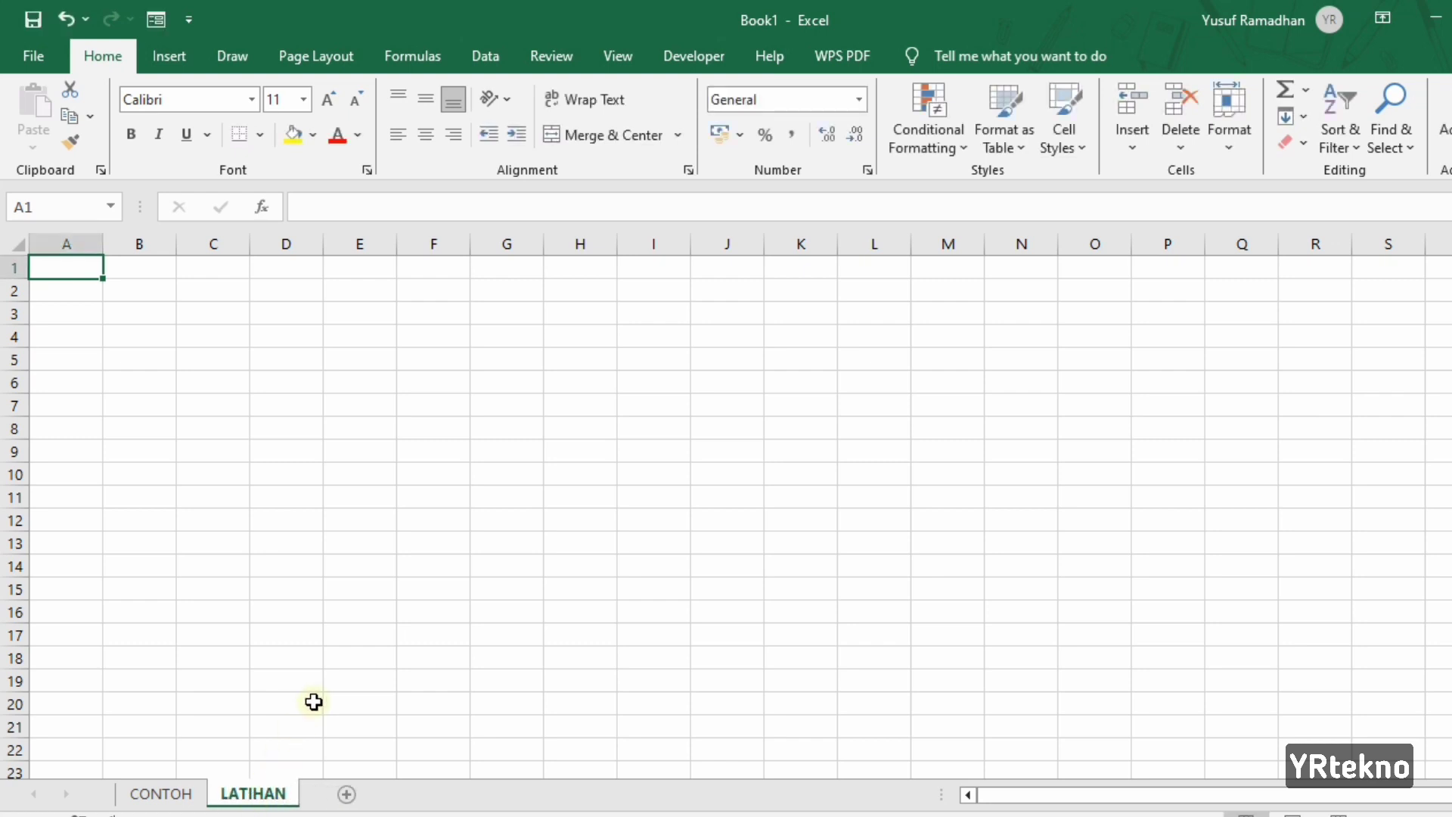
{"action": "left_click", "coordinate": [129, 301]}
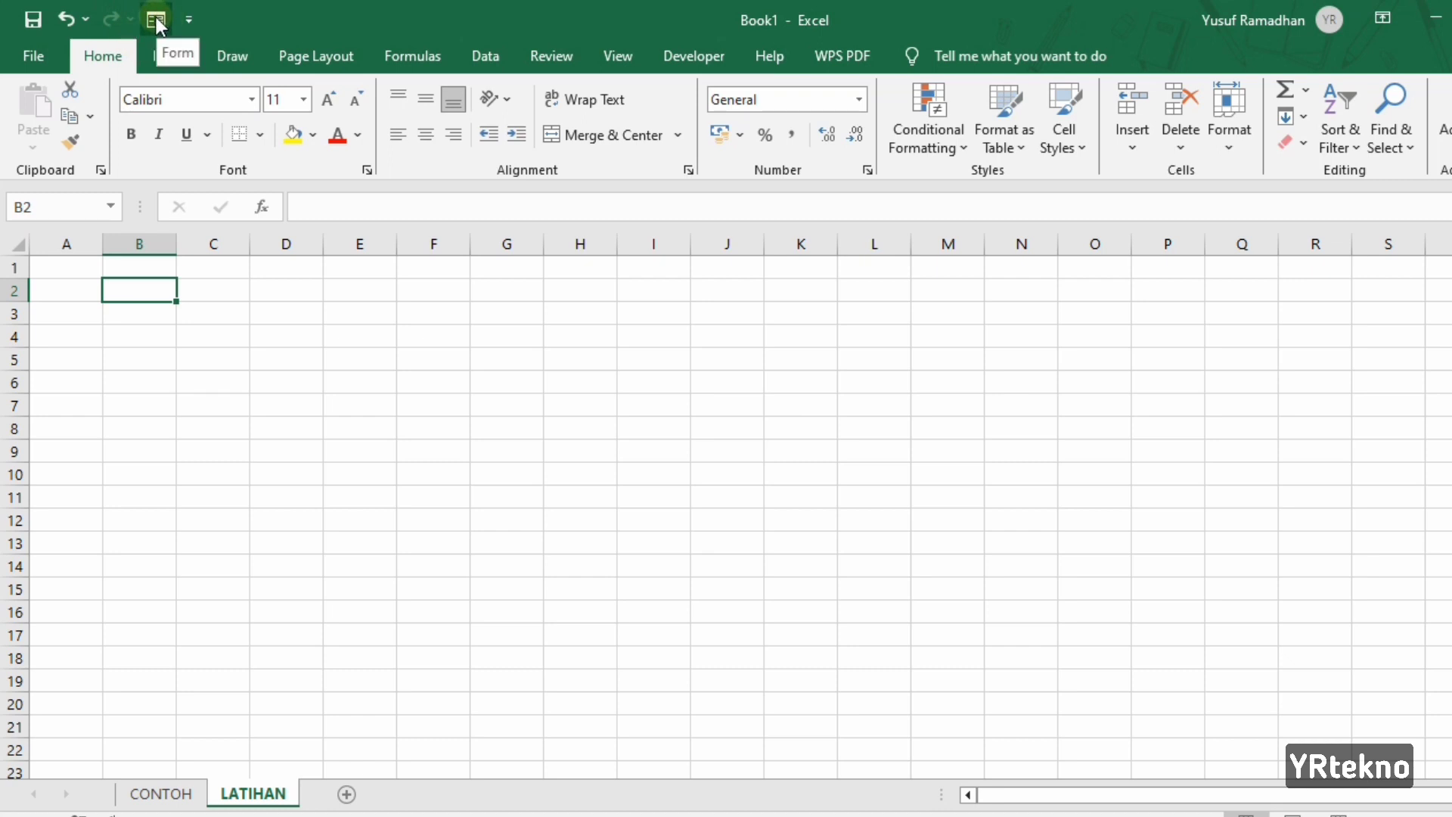
Remove the Form shortcut from the Quick Access Toolbar, then check CONTOH and return to LATIHAN.
{"action": "right_click", "coordinate": [153, 18]}
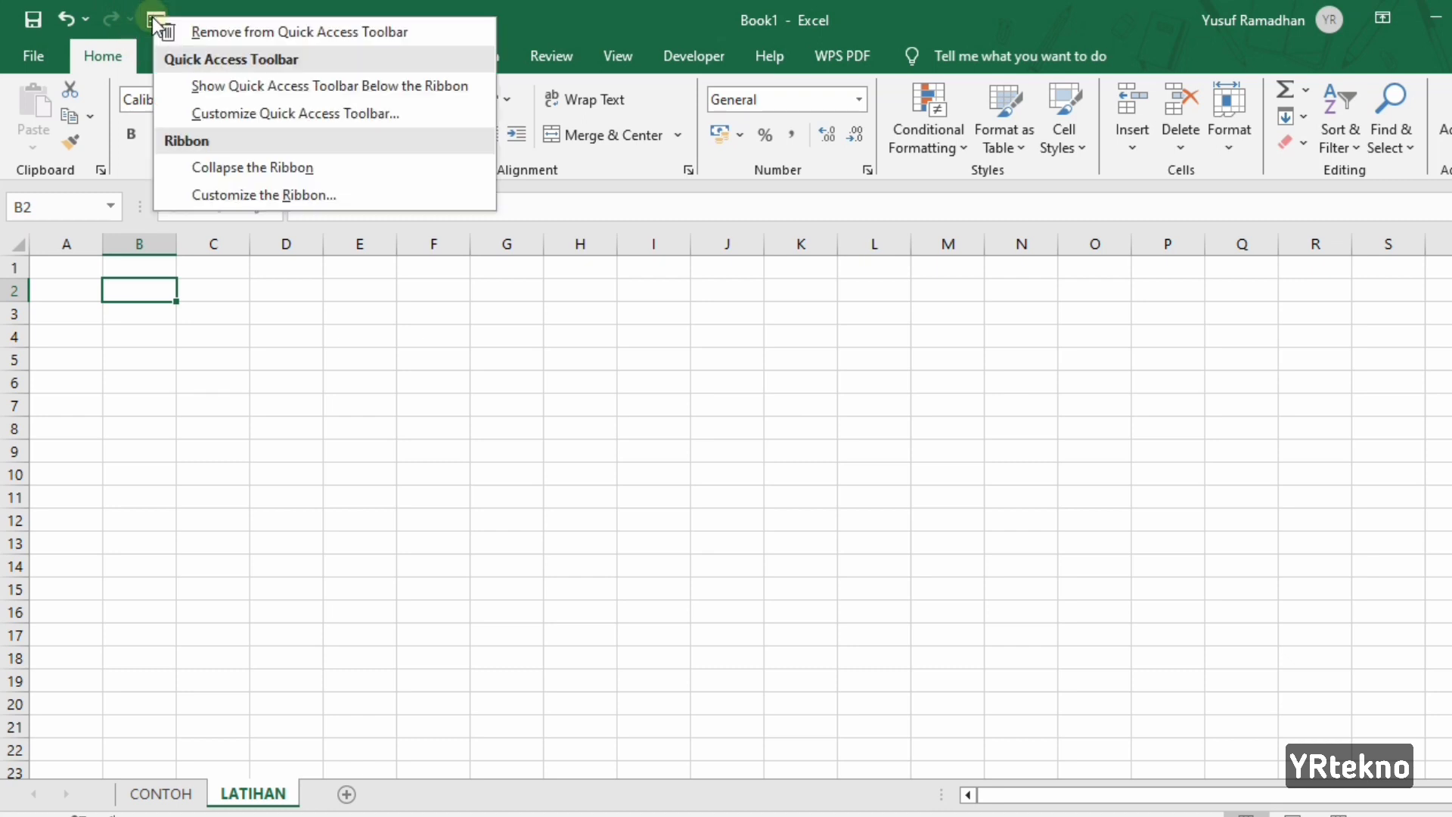
{"action": "left_click", "coordinate": [216, 30]}
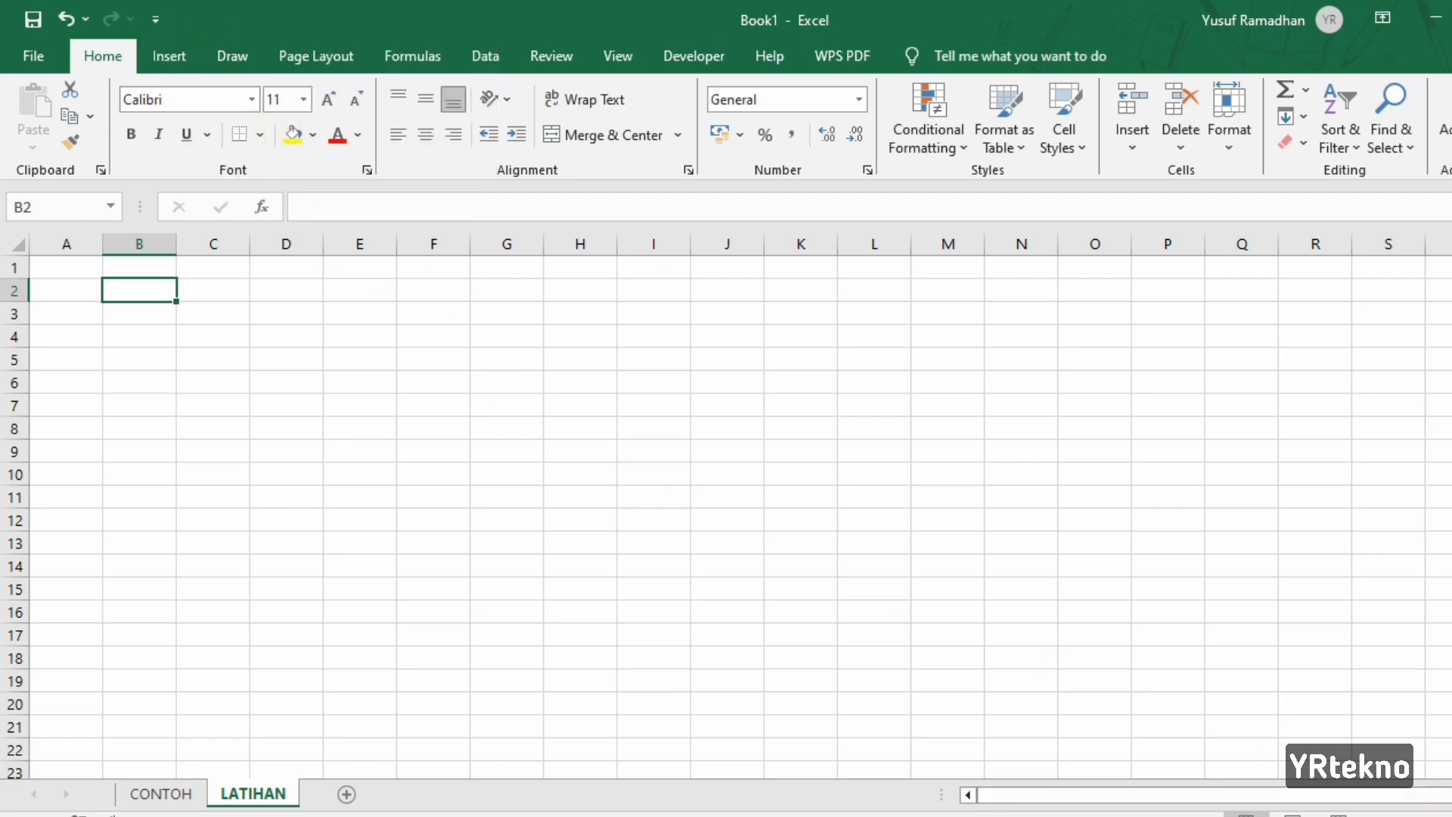
{"action": "scroll", "coordinate": [726, 506], "scroll_direction": "up", "scroll_amount": 1}
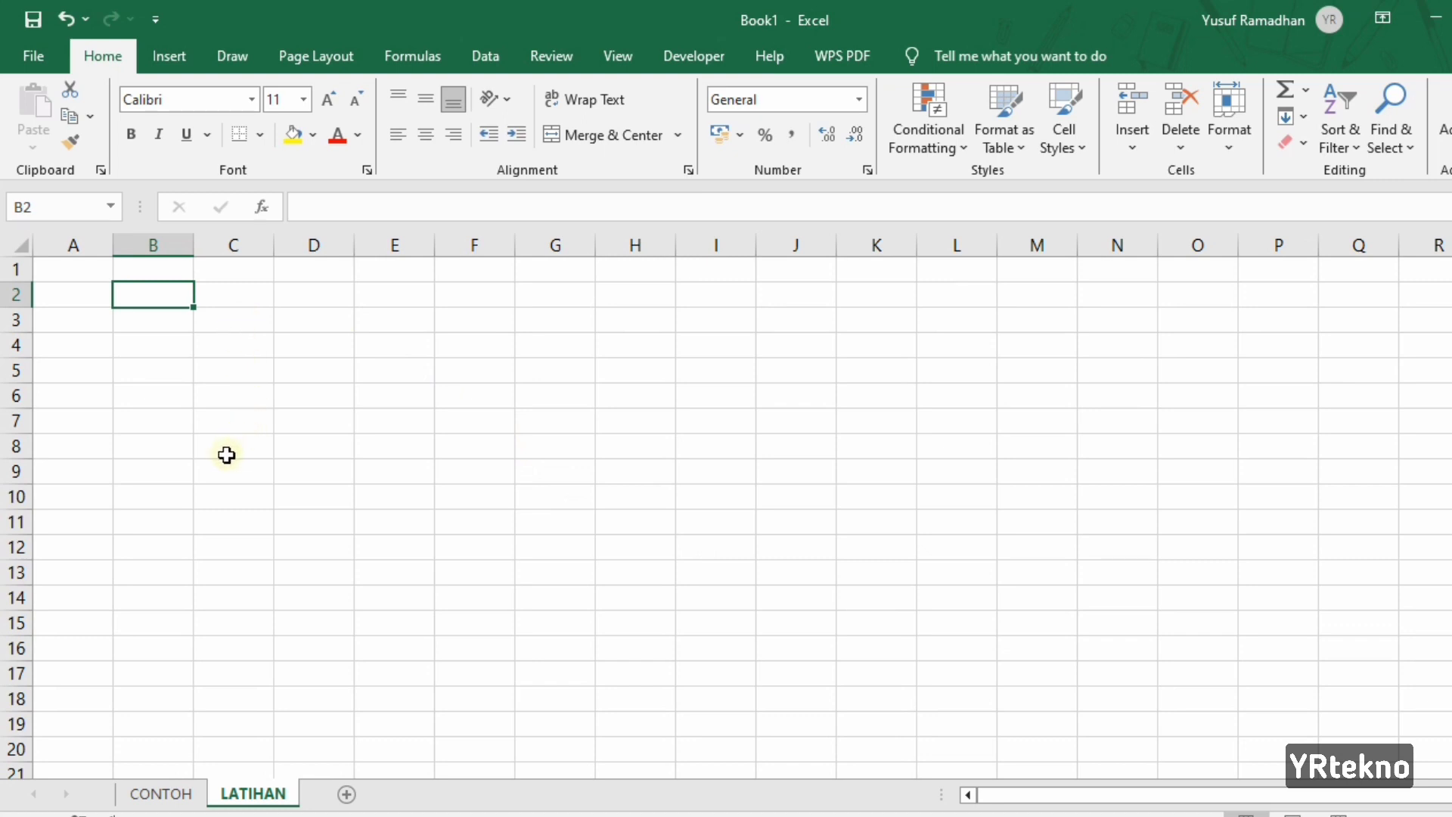
{"action": "left_click", "coordinate": [163, 794]}
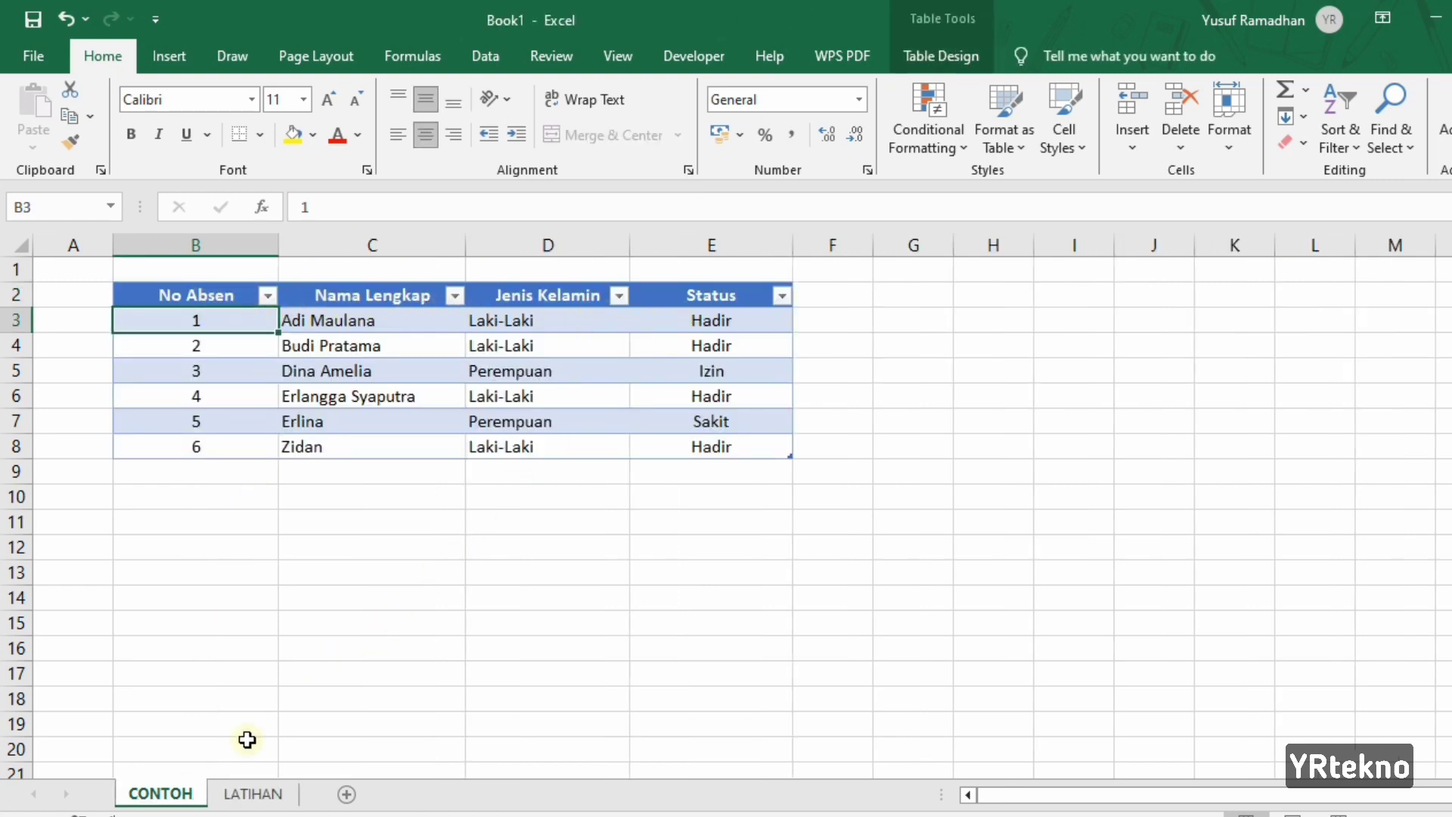
{"action": "left_click", "coordinate": [254, 794]}
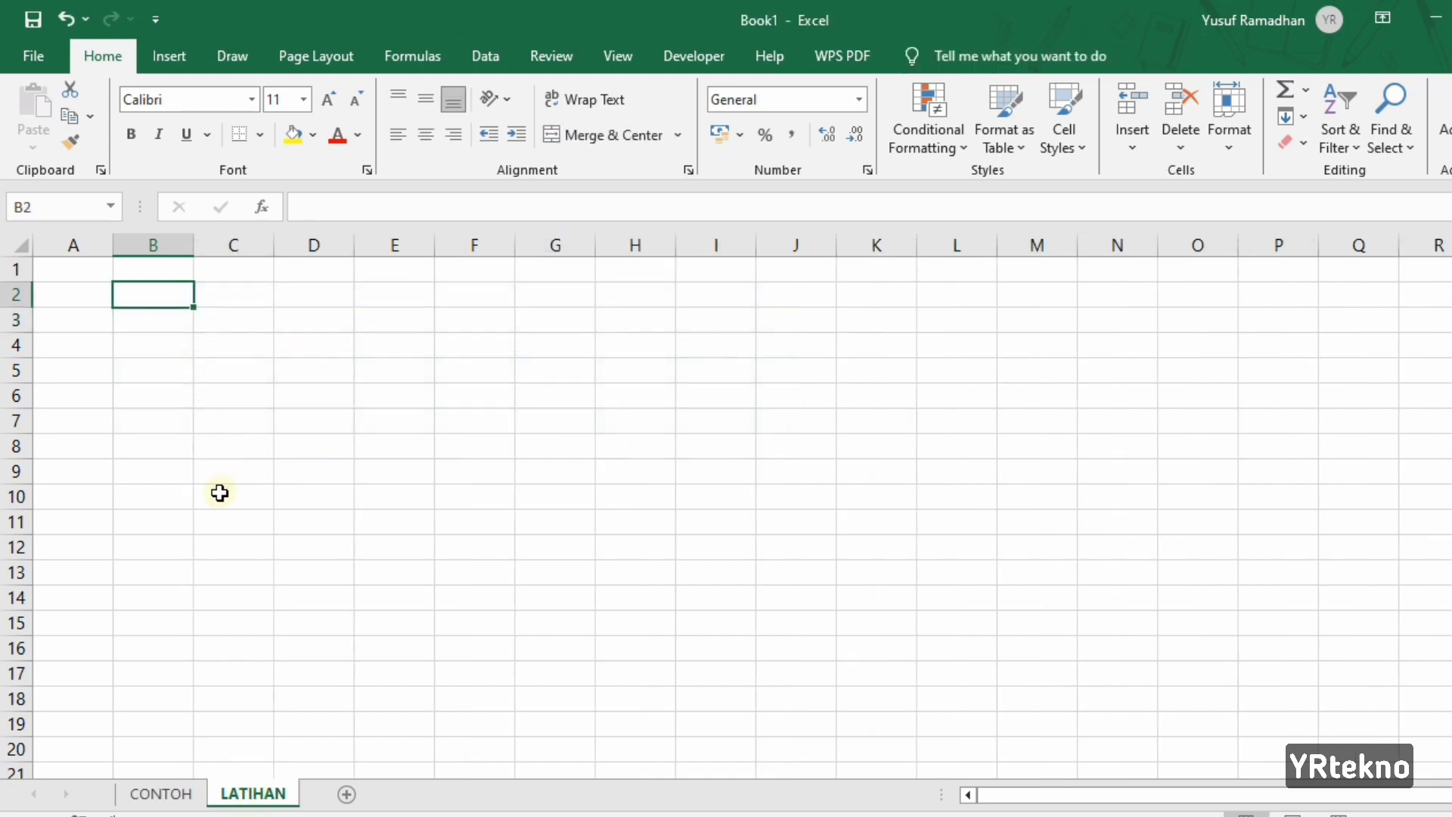
Enter the headings No Absen in B2 and Nama Lengkap in C2.
{"action": "type", "text": "n"}
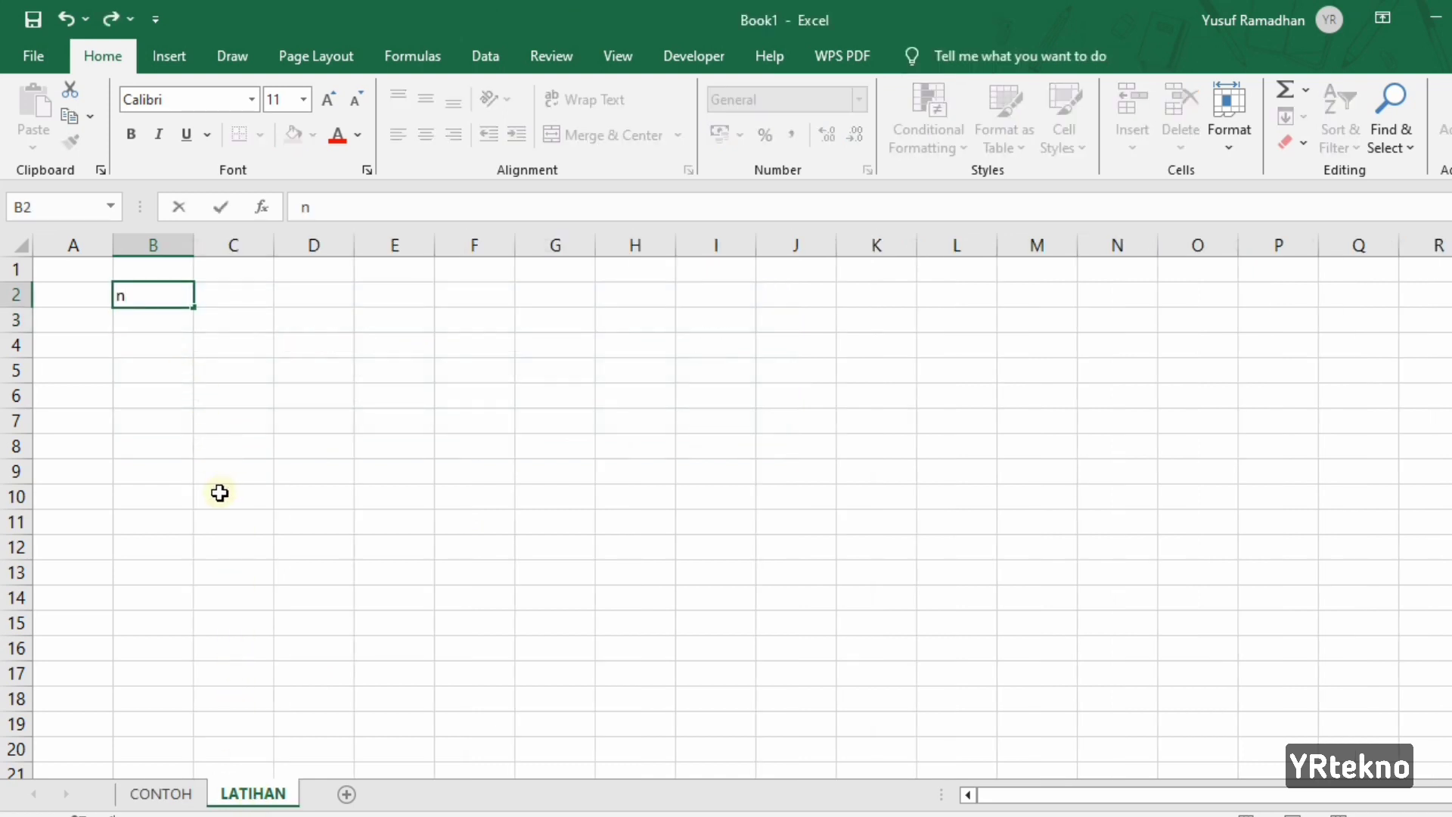
{"action": "key", "text": "BackSpace"}
{"action": "type", "text": "No A"}
{"action": "type", "text": "bse"}
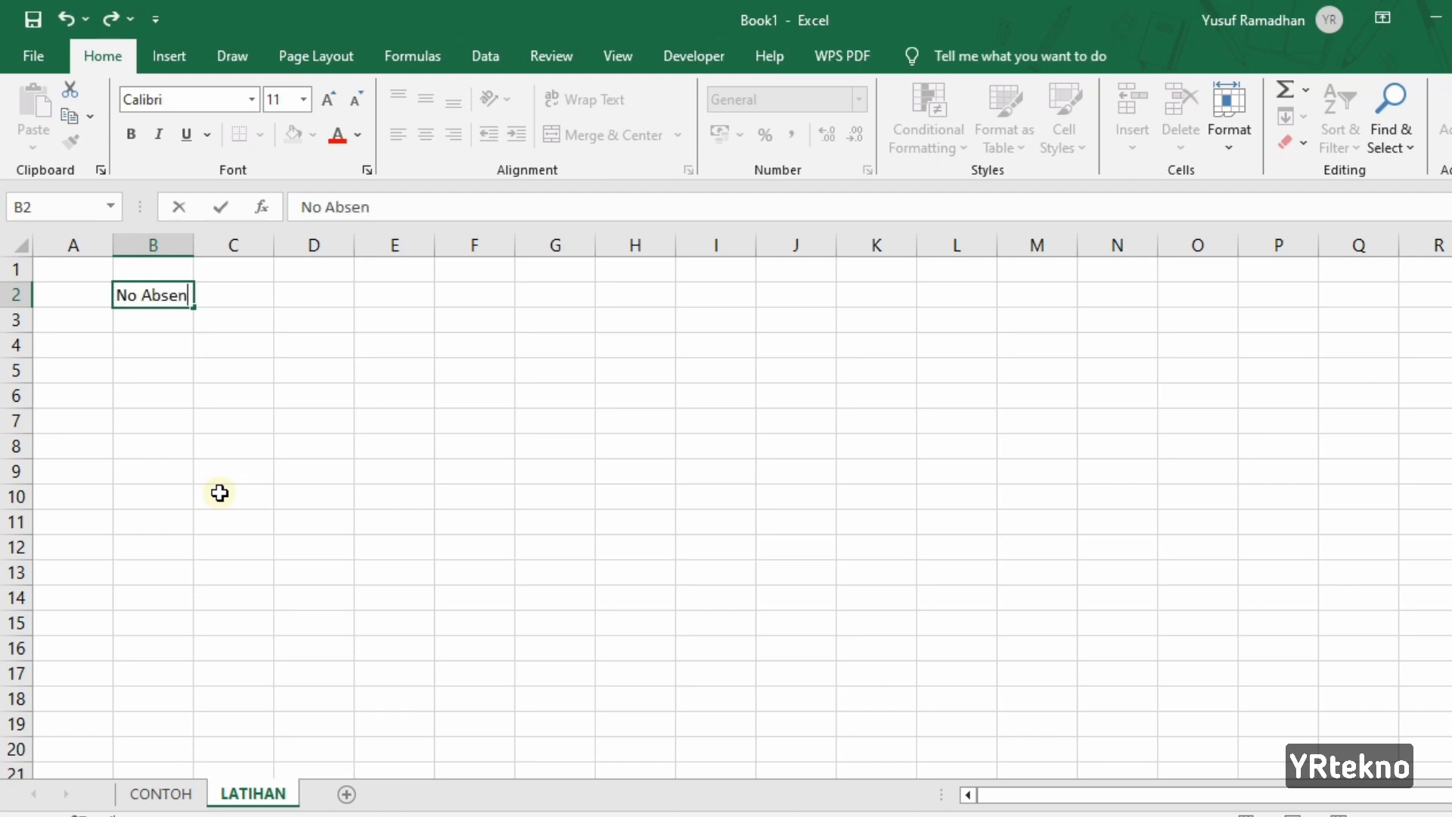
{"action": "key", "text": "Tab"}
{"action": "type", "text": "Nama "}
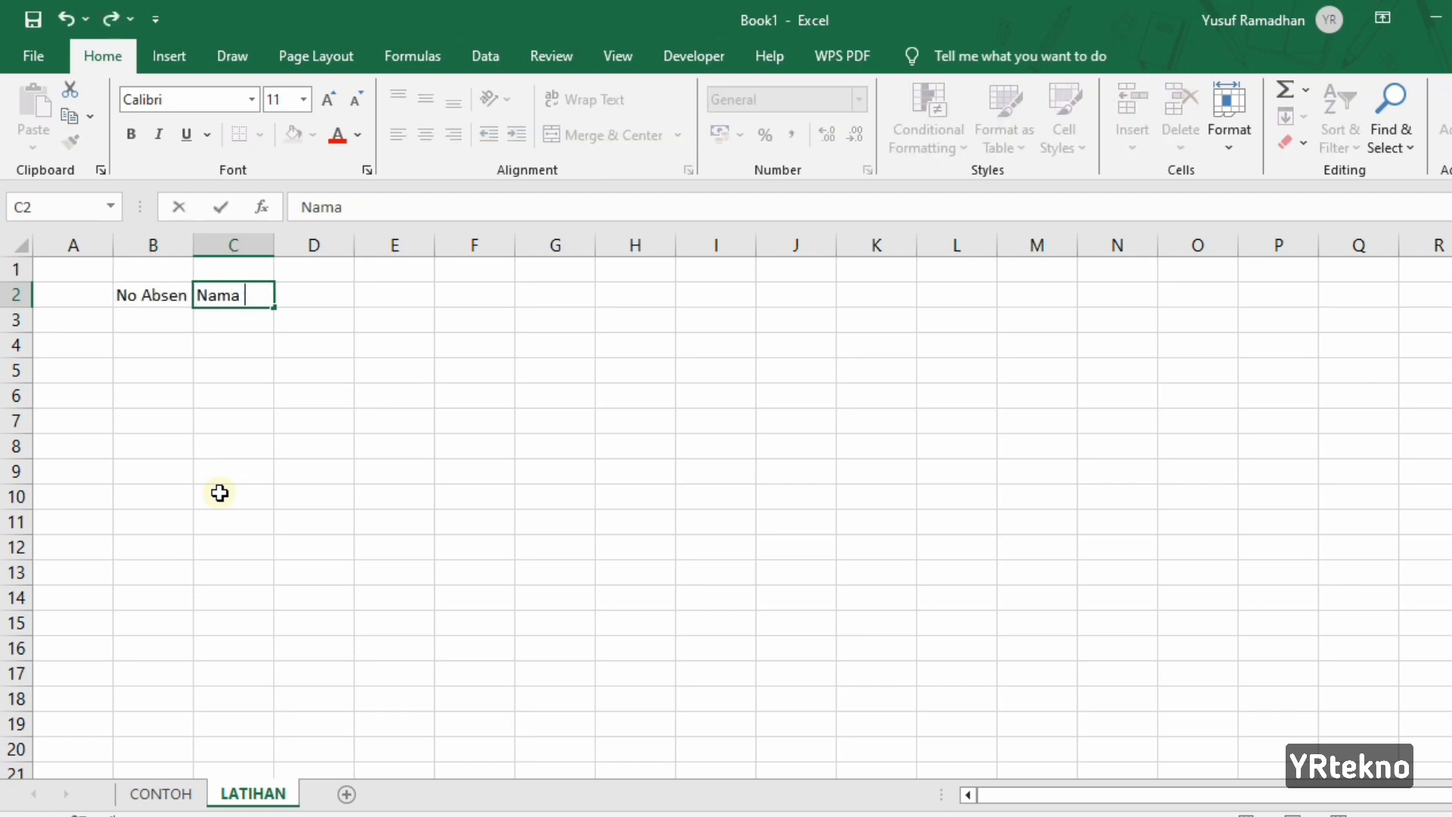
{"action": "type", "text": "Lengkap"}
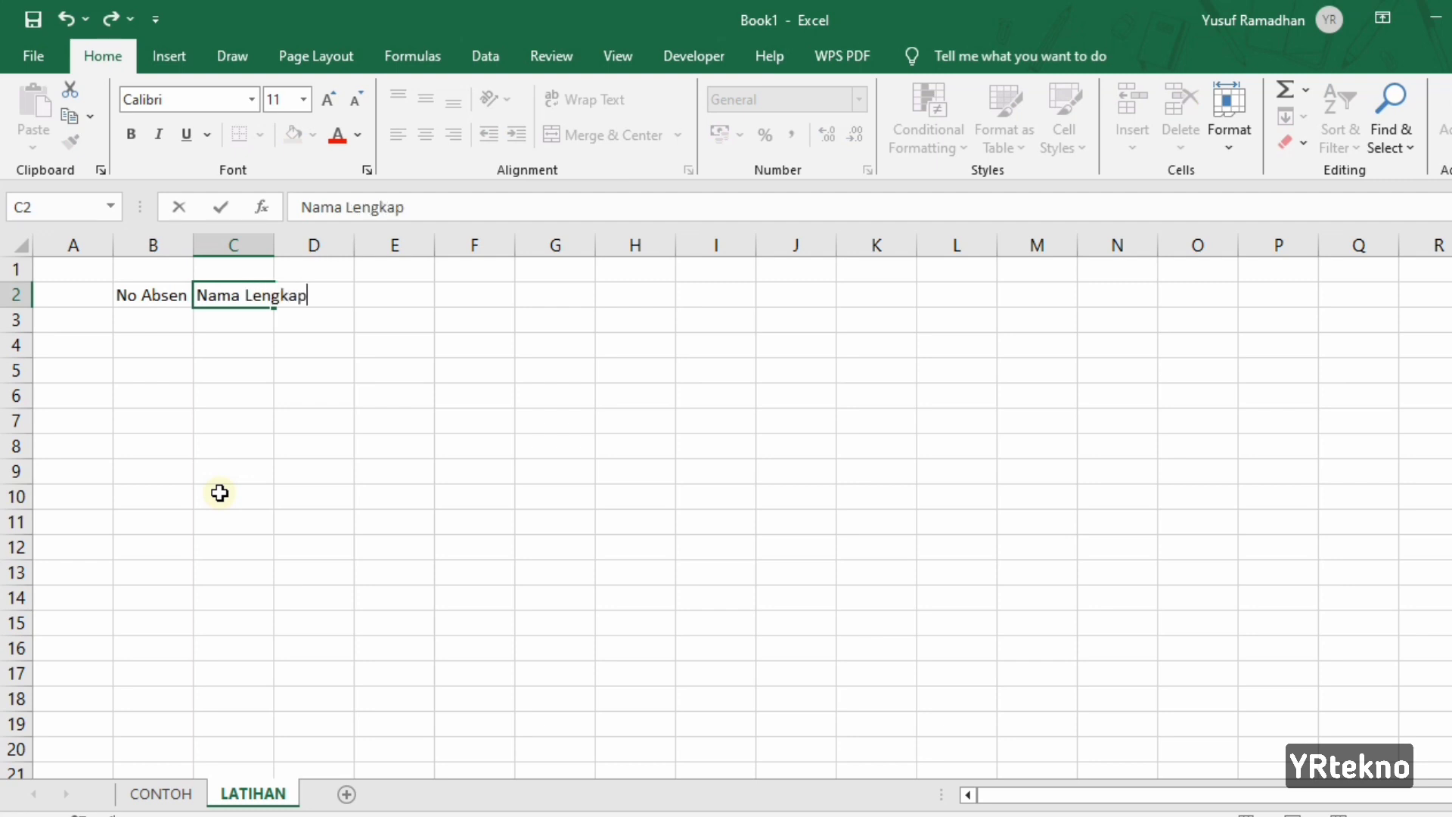
{"action": "key", "text": "Tab"}
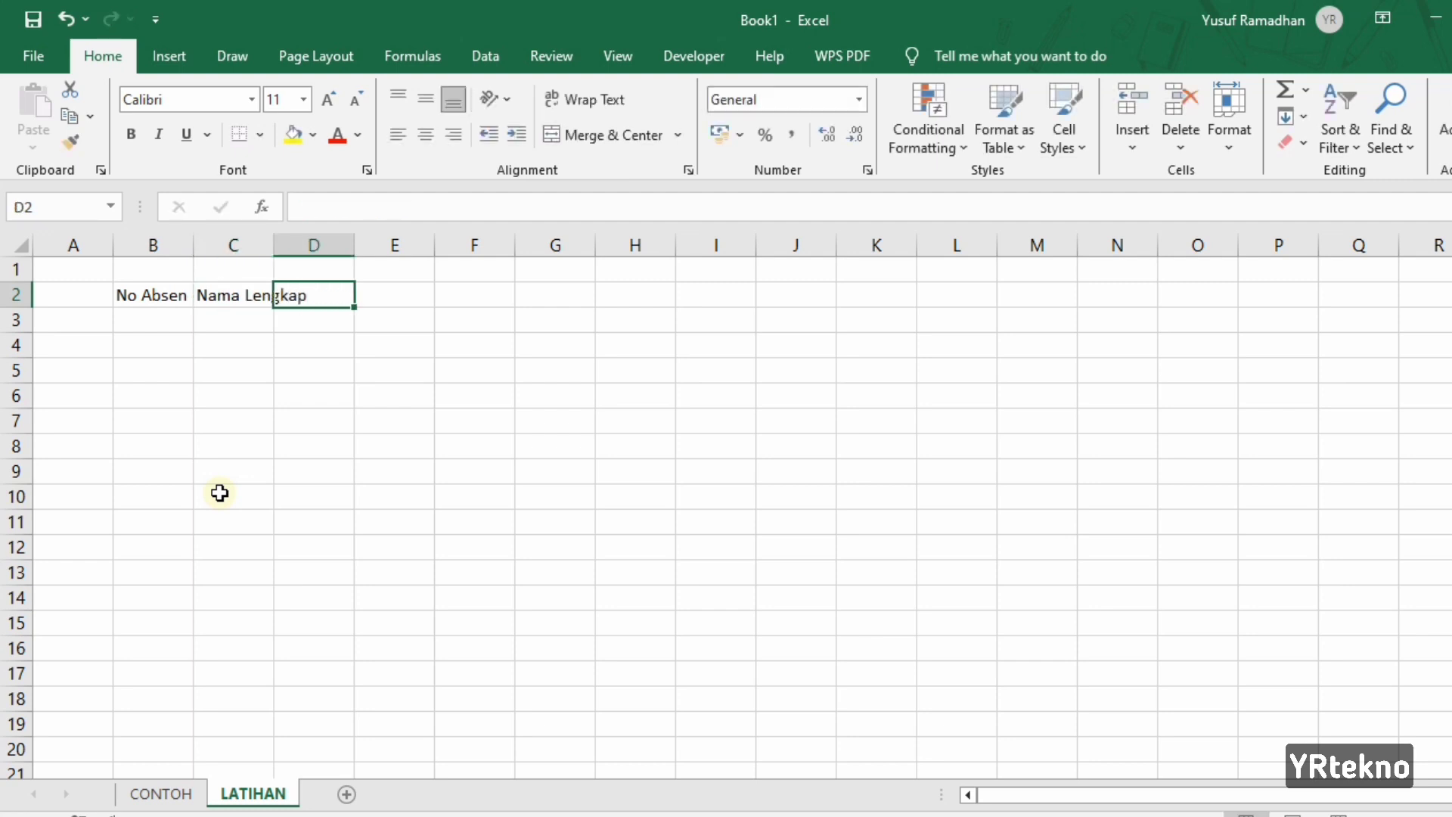
Enter Jenis Kelamin in D2 and Status in E2, then widen column B.
{"action": "type", "text": "J"}
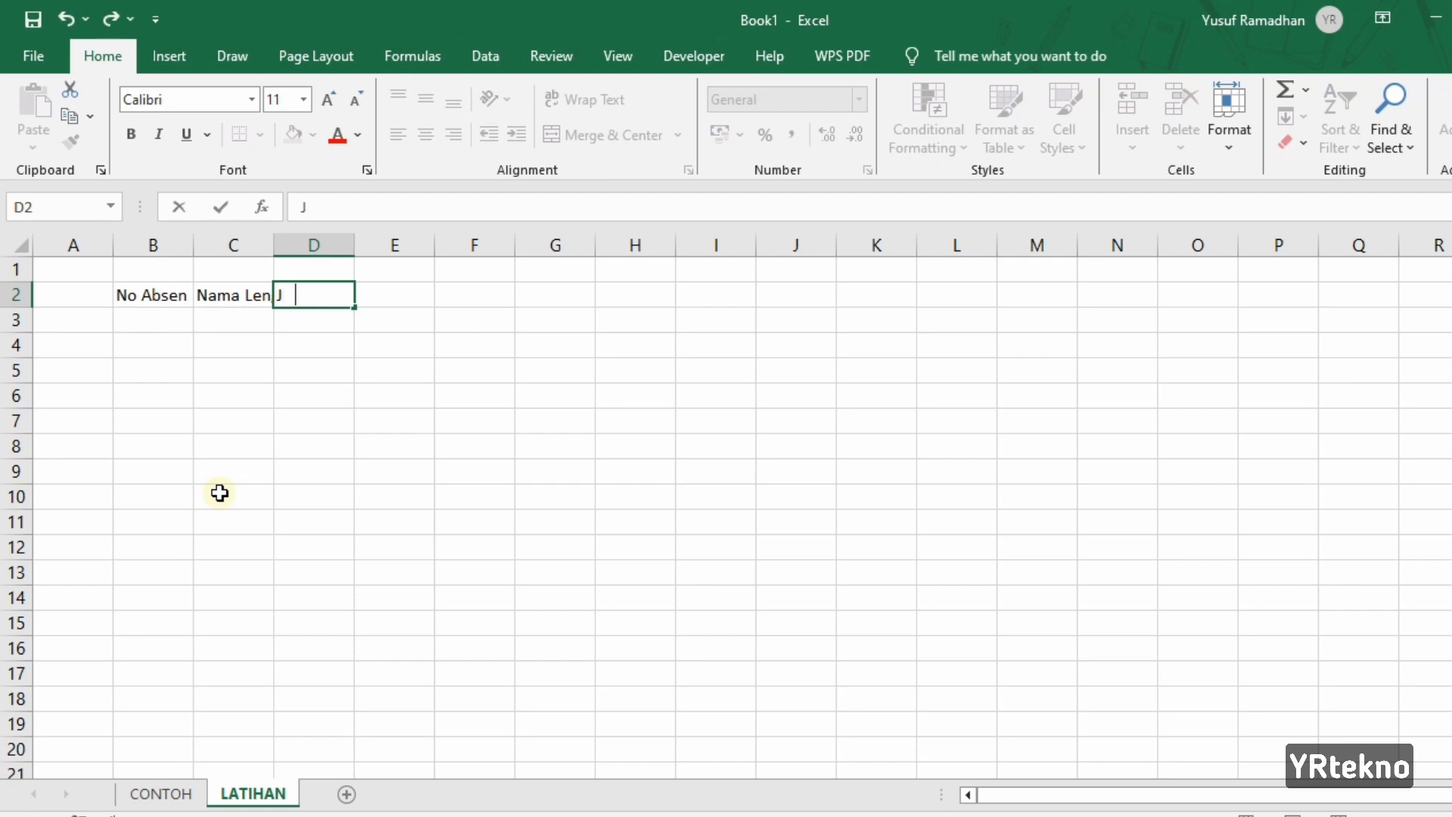
{"action": "type", "text": "enis "}
{"action": "type", "text": "Kelamn"}
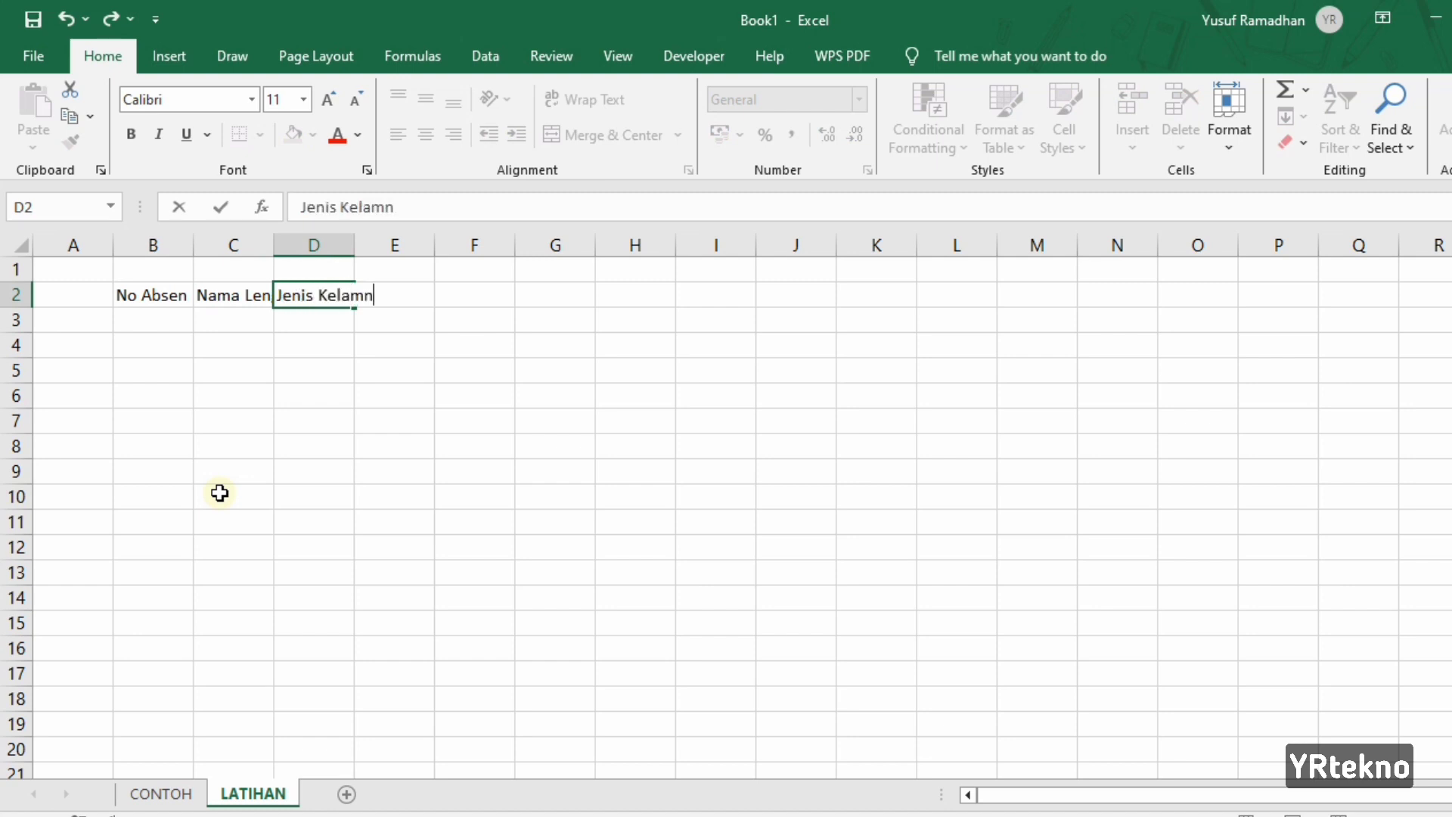
{"action": "key", "text": "BackSpace"}
{"action": "key", "text": "BackSpace"}
{"action": "key", "text": "Tab"}
{"action": "type", "text": "Stat"}
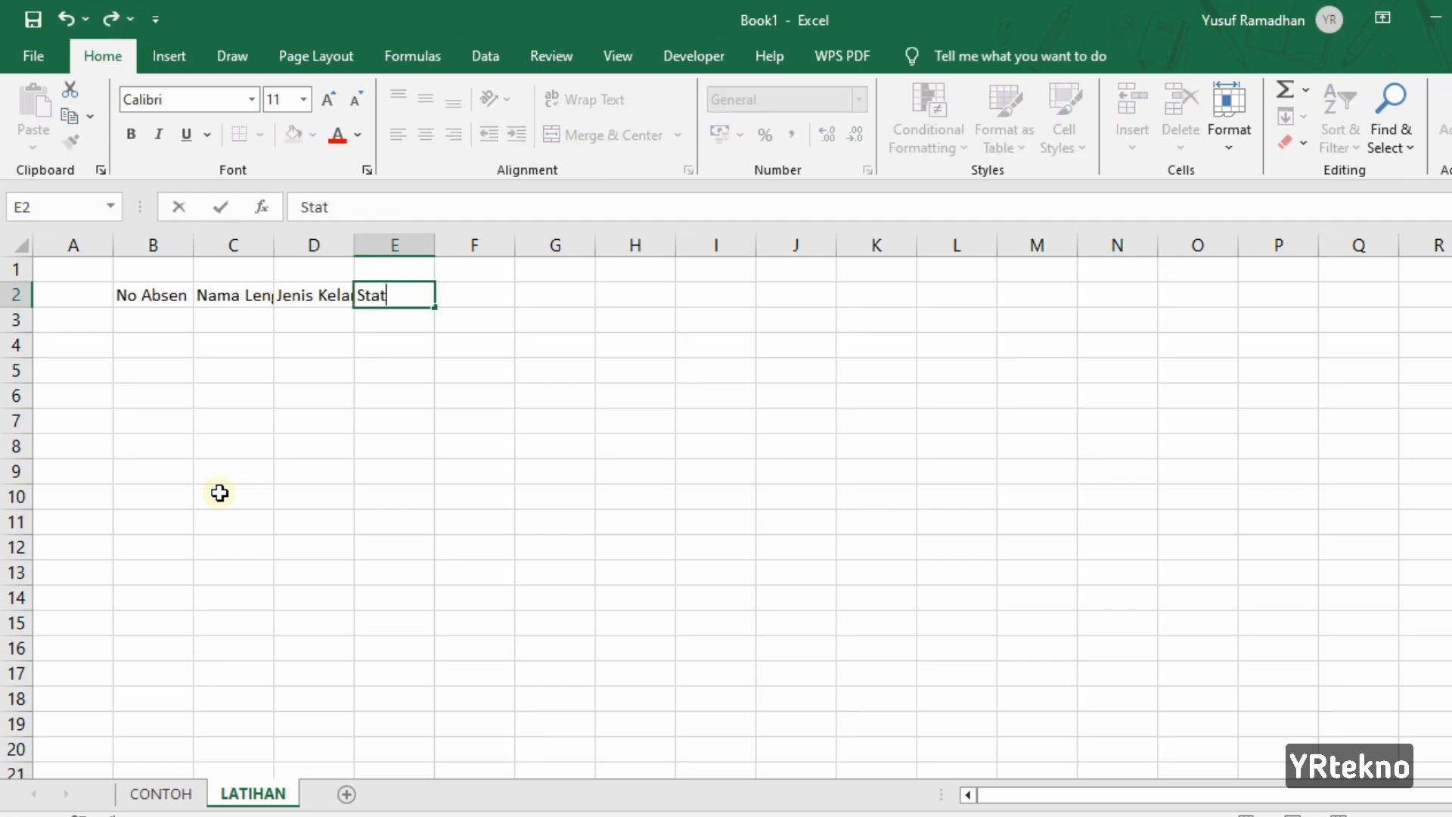
{"action": "type", "text": "us"}
{"action": "left_click", "coordinate": [348, 427]}
{"action": "left_click_drag", "start_coordinate": [194, 243], "coordinate": [590, 244]}
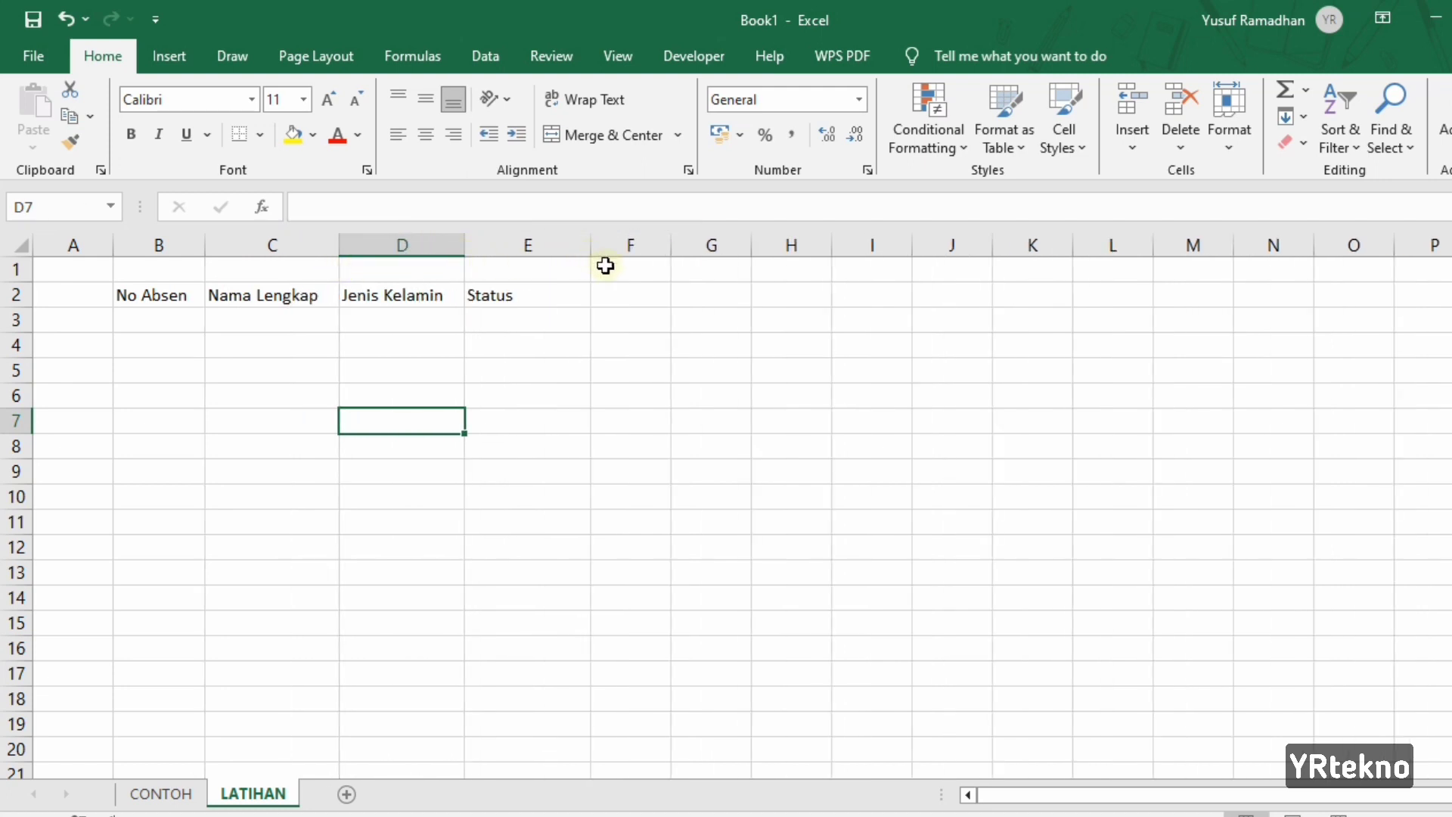
{"action": "left_click", "coordinate": [652, 338]}
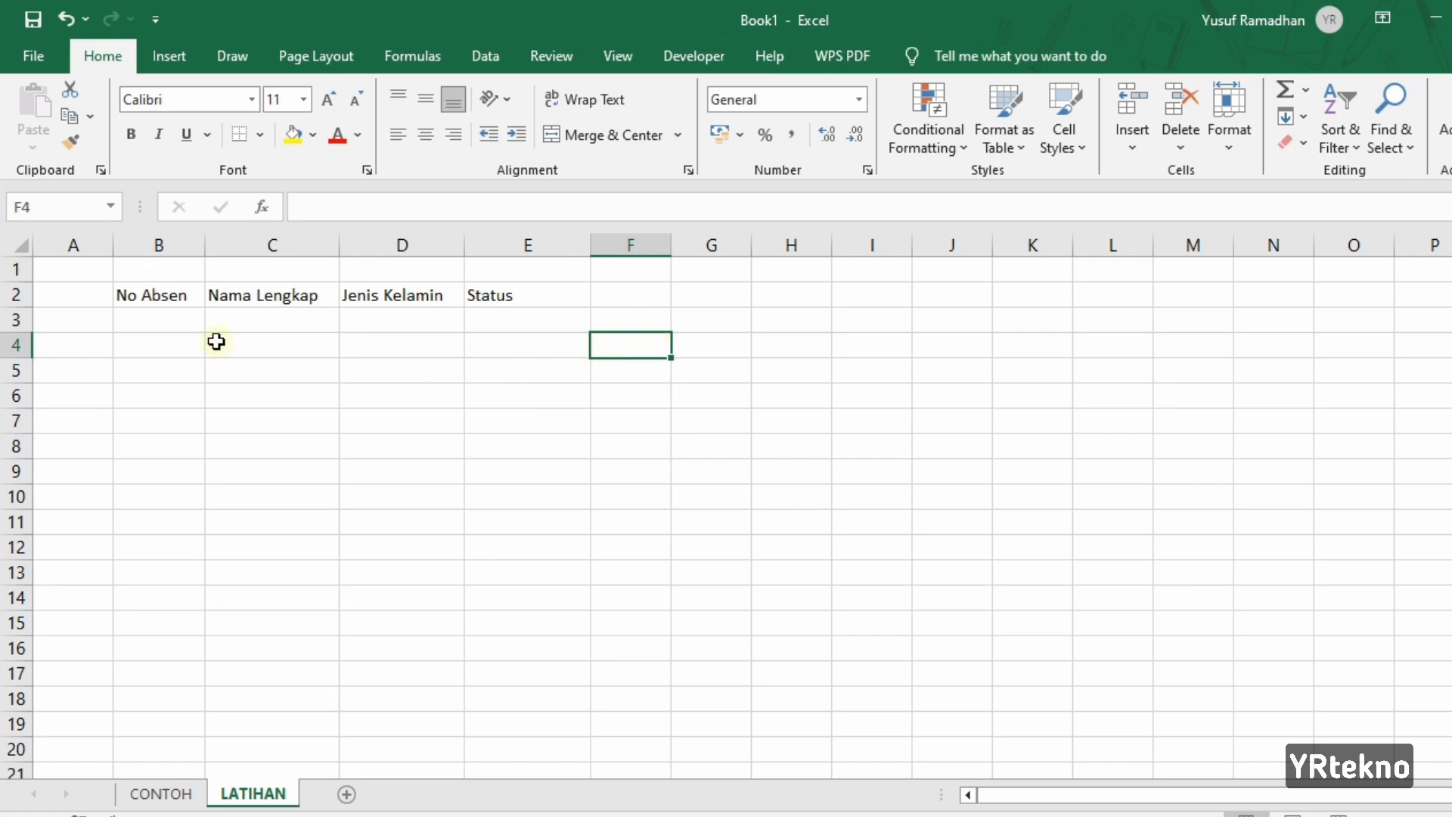
Format B2:E2 as a blue-styled table with My table has headers ticked.
{"action": "left_click", "coordinate": [127, 293]}
{"action": "left_click_drag", "start_coordinate": [127, 293], "coordinate": [478, 290]}
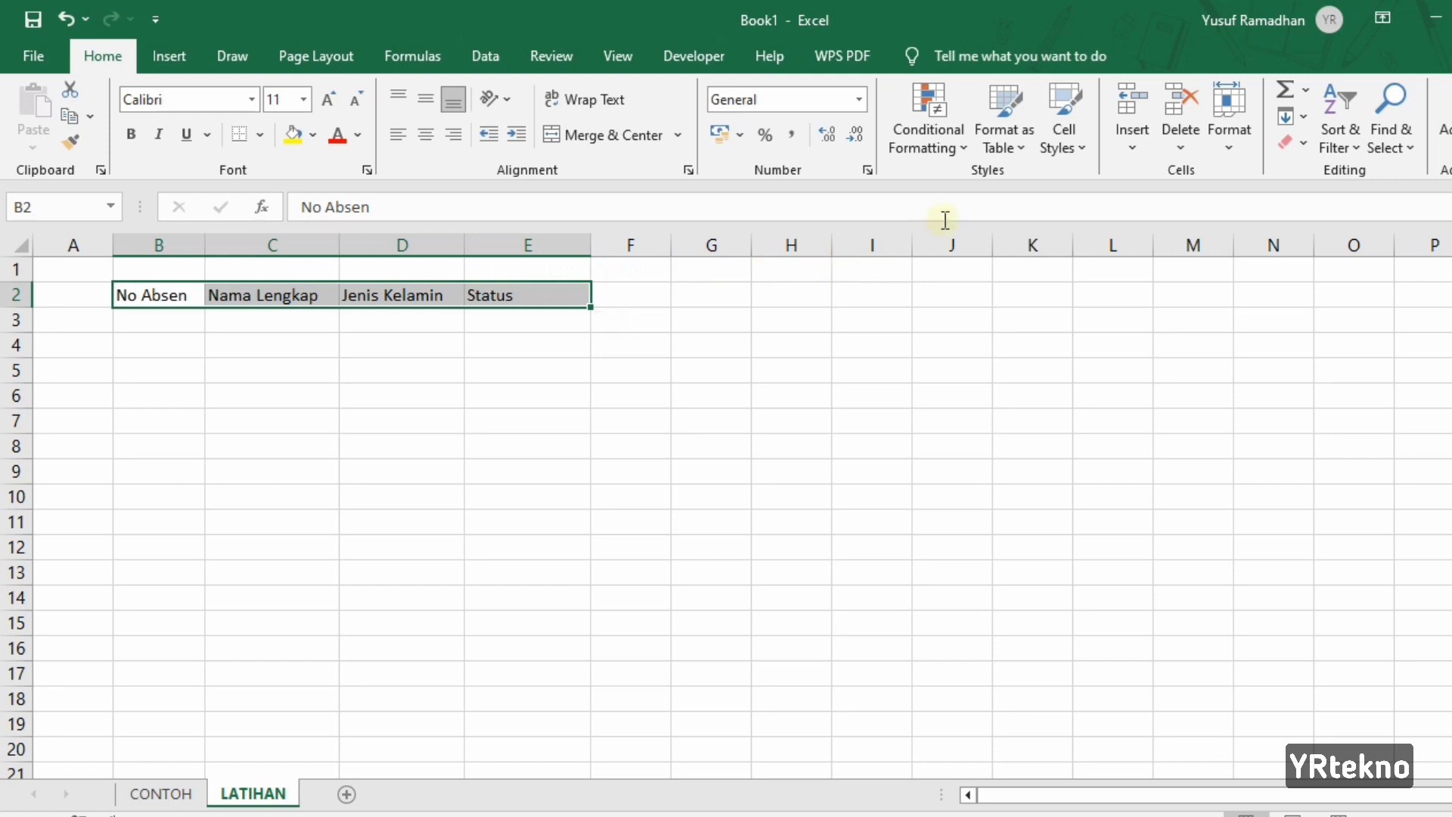
{"action": "left_click", "coordinate": [1025, 148]}
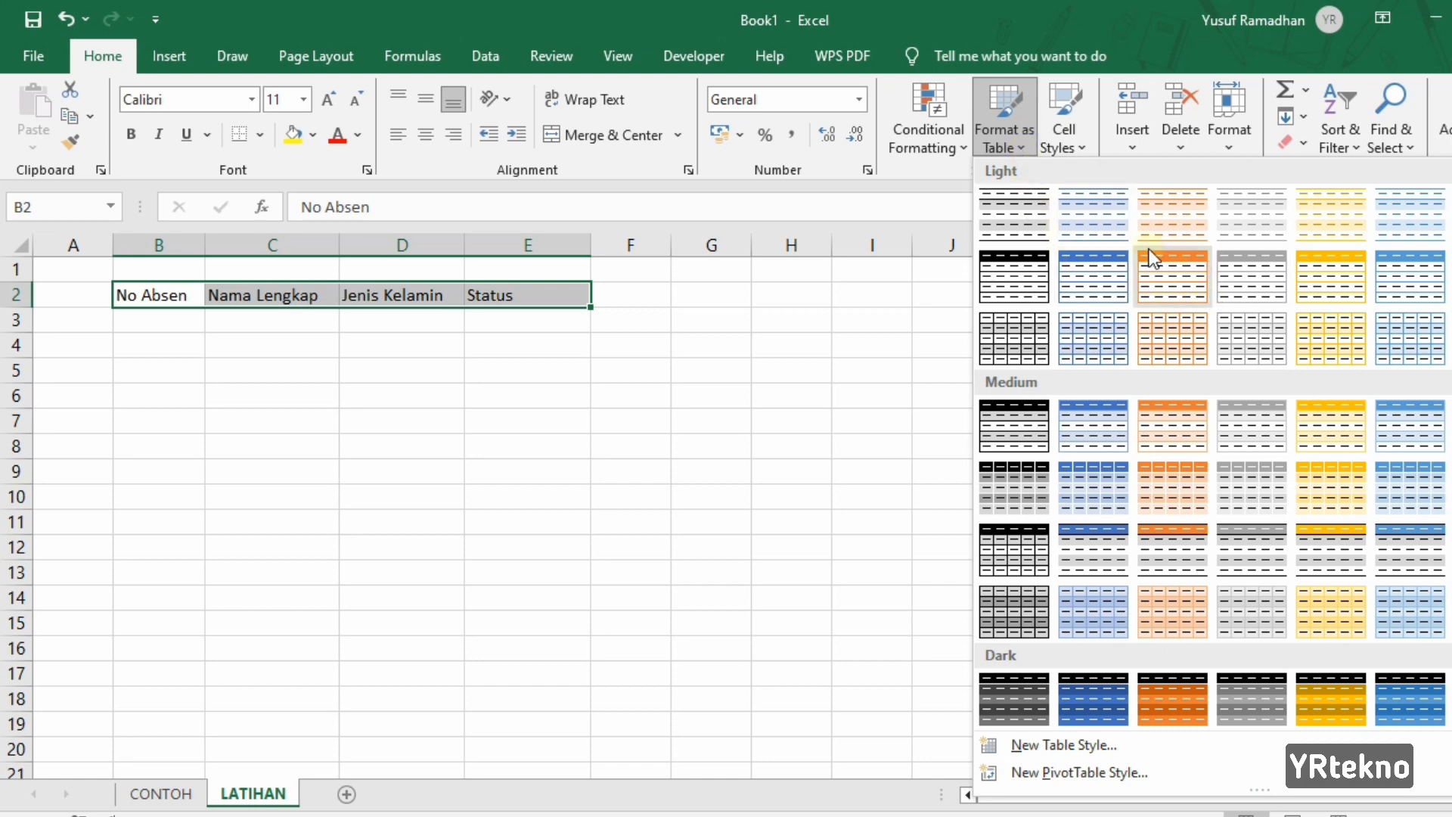
{"action": "left_click", "coordinate": [1087, 413]}
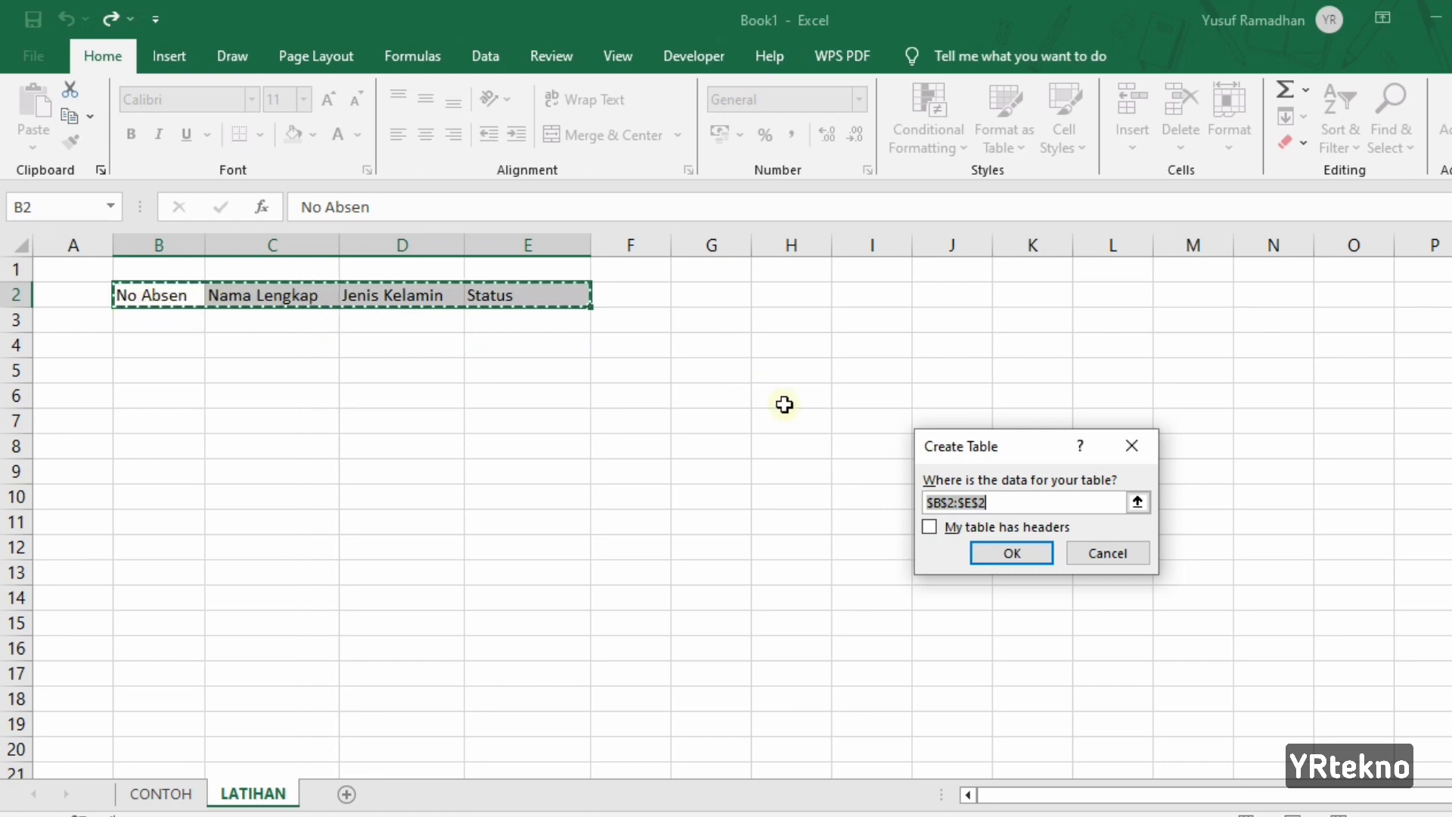
{"action": "left_click", "coordinate": [928, 528]}
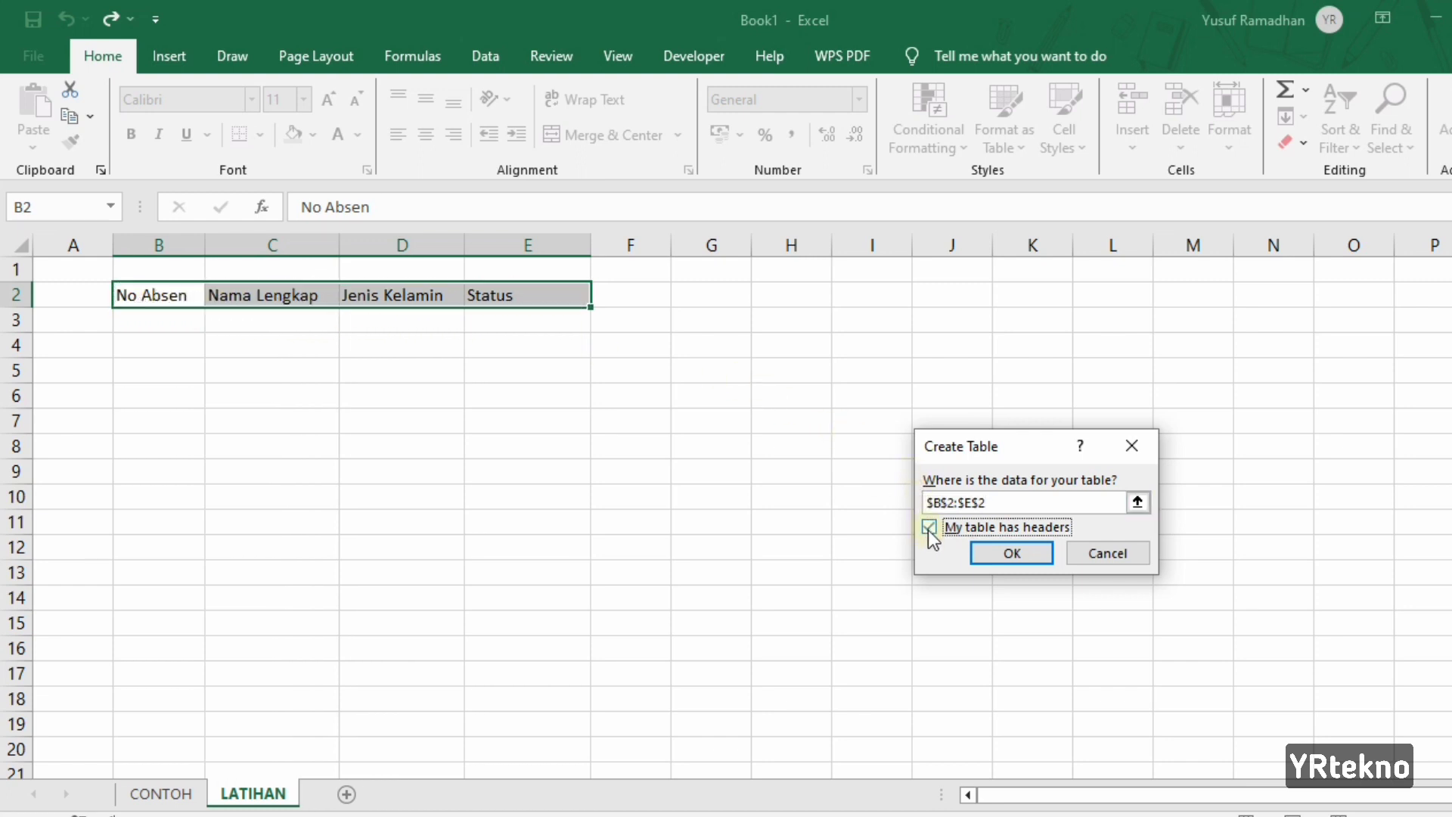
{"action": "left_click", "coordinate": [992, 551]}
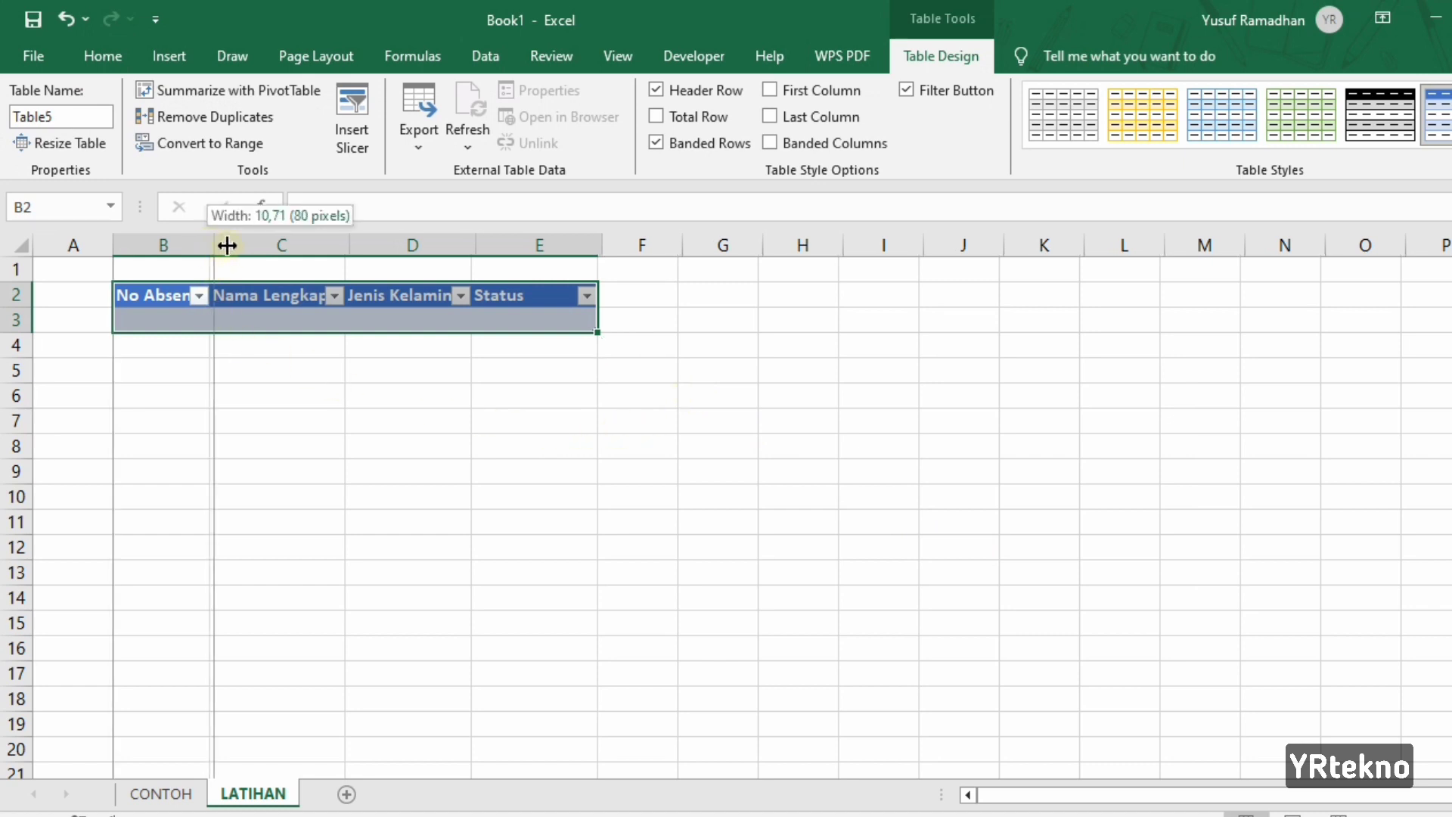
Widen the No Absen, Nama Lengkap, Jenis Kelamin and Status columns.
{"action": "left_click_drag", "start_coordinate": [207, 243], "coordinate": [241, 242]}
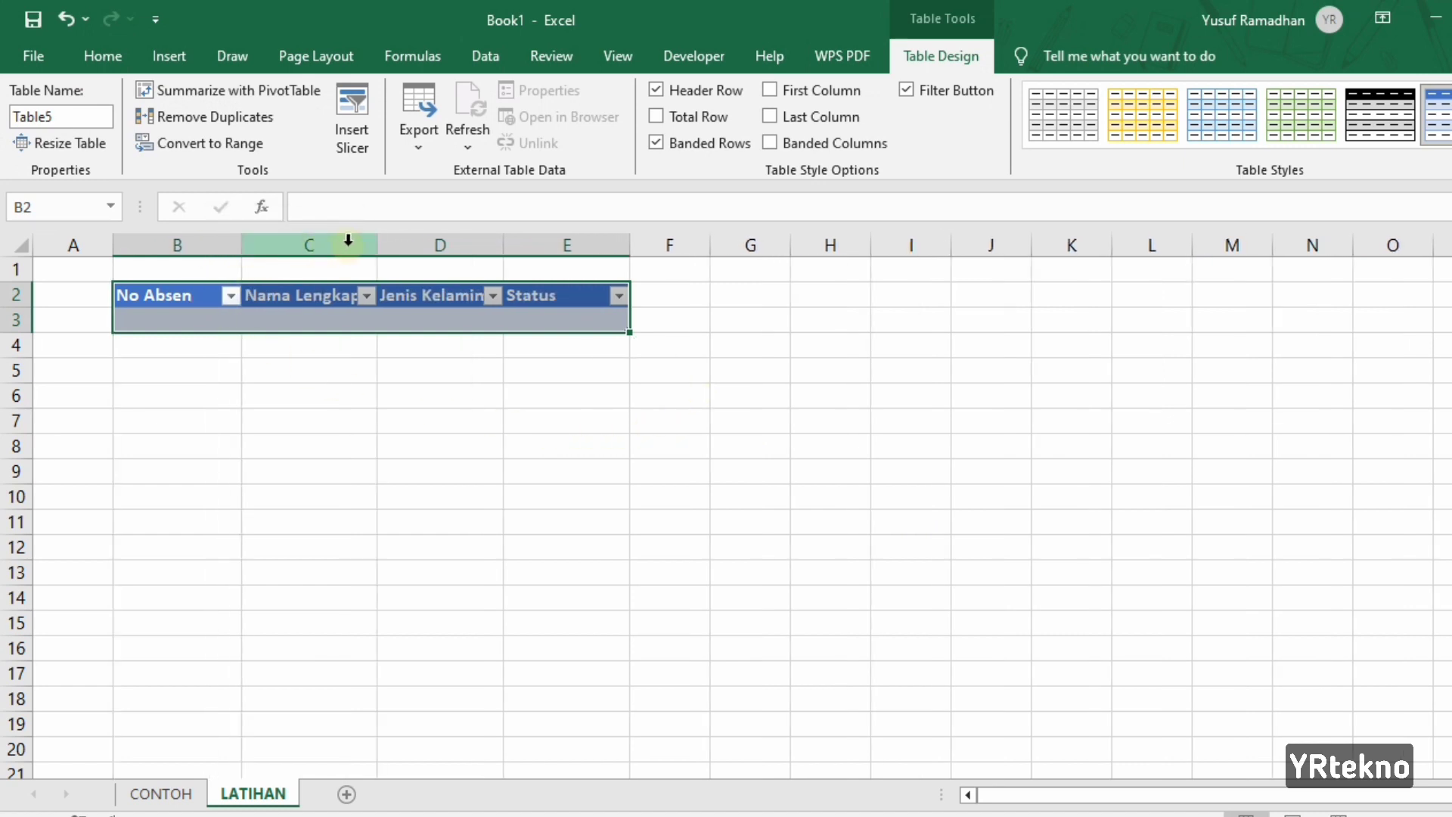
{"action": "left_click_drag", "start_coordinate": [378, 243], "coordinate": [407, 250]}
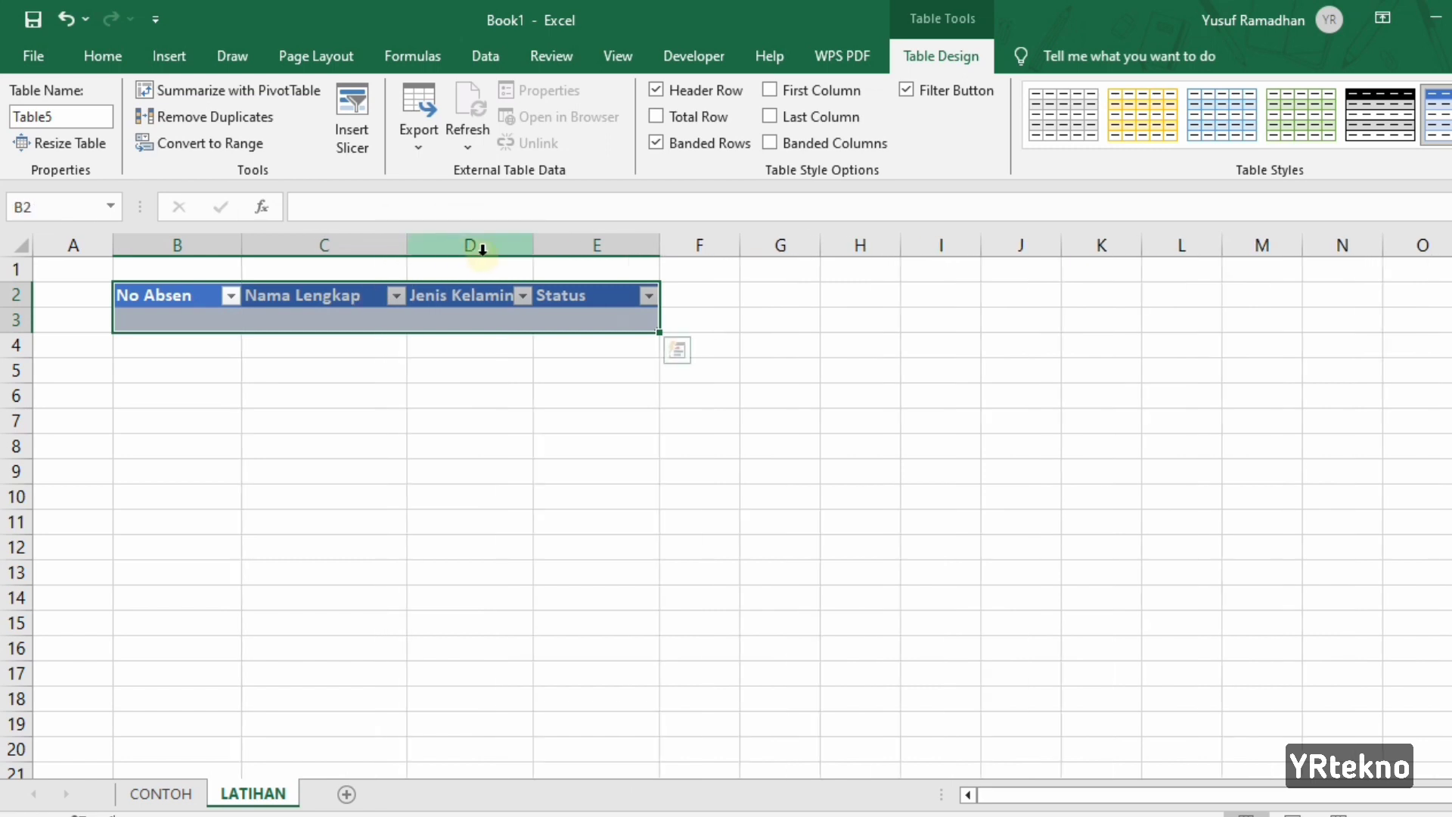
{"action": "left_click_drag", "start_coordinate": [533, 244], "coordinate": [566, 252]}
{"action": "left_click_drag", "start_coordinate": [569, 253], "coordinate": [573, 254]}
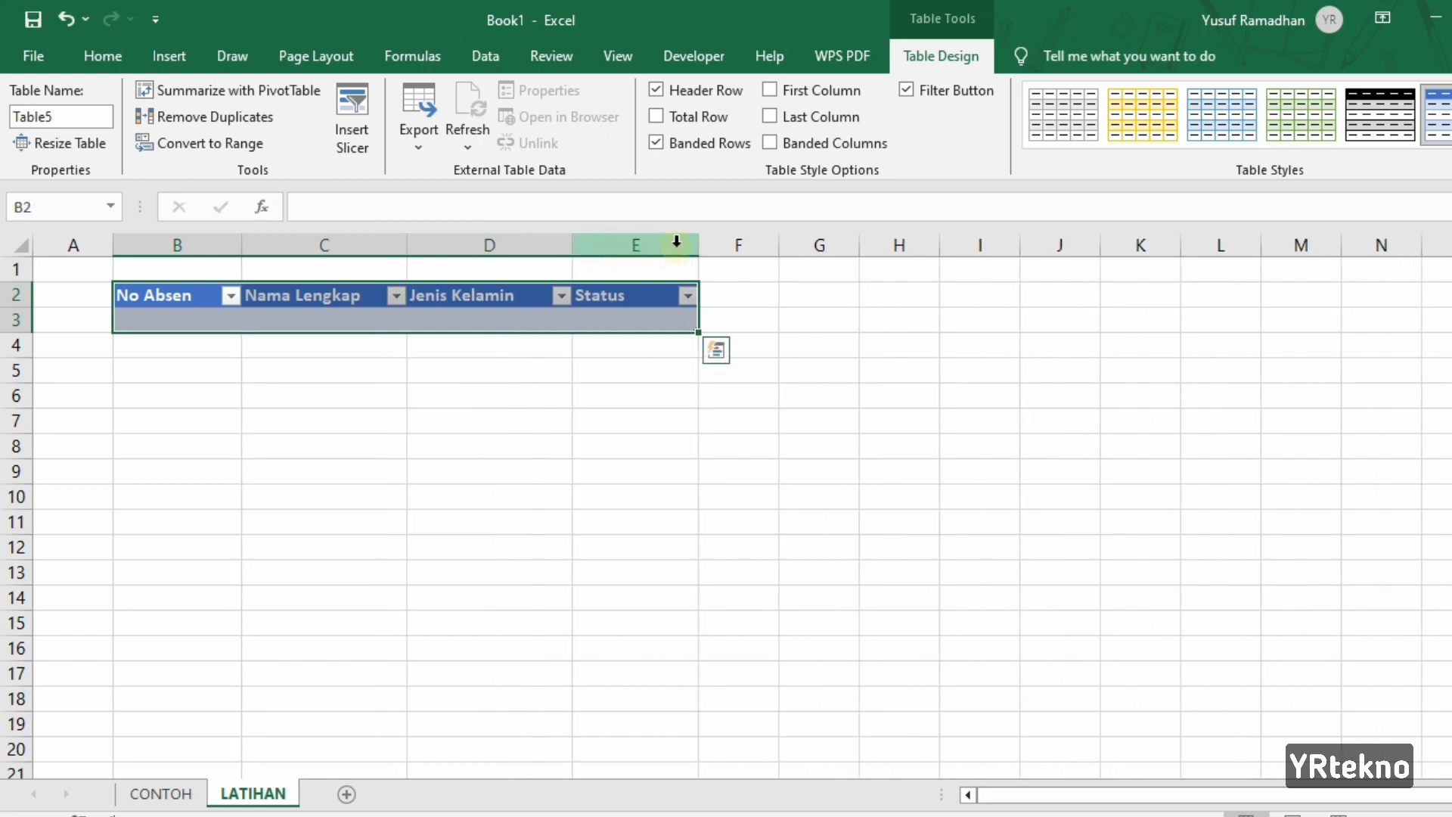
{"action": "left_click_drag", "start_coordinate": [698, 244], "coordinate": [722, 242]}
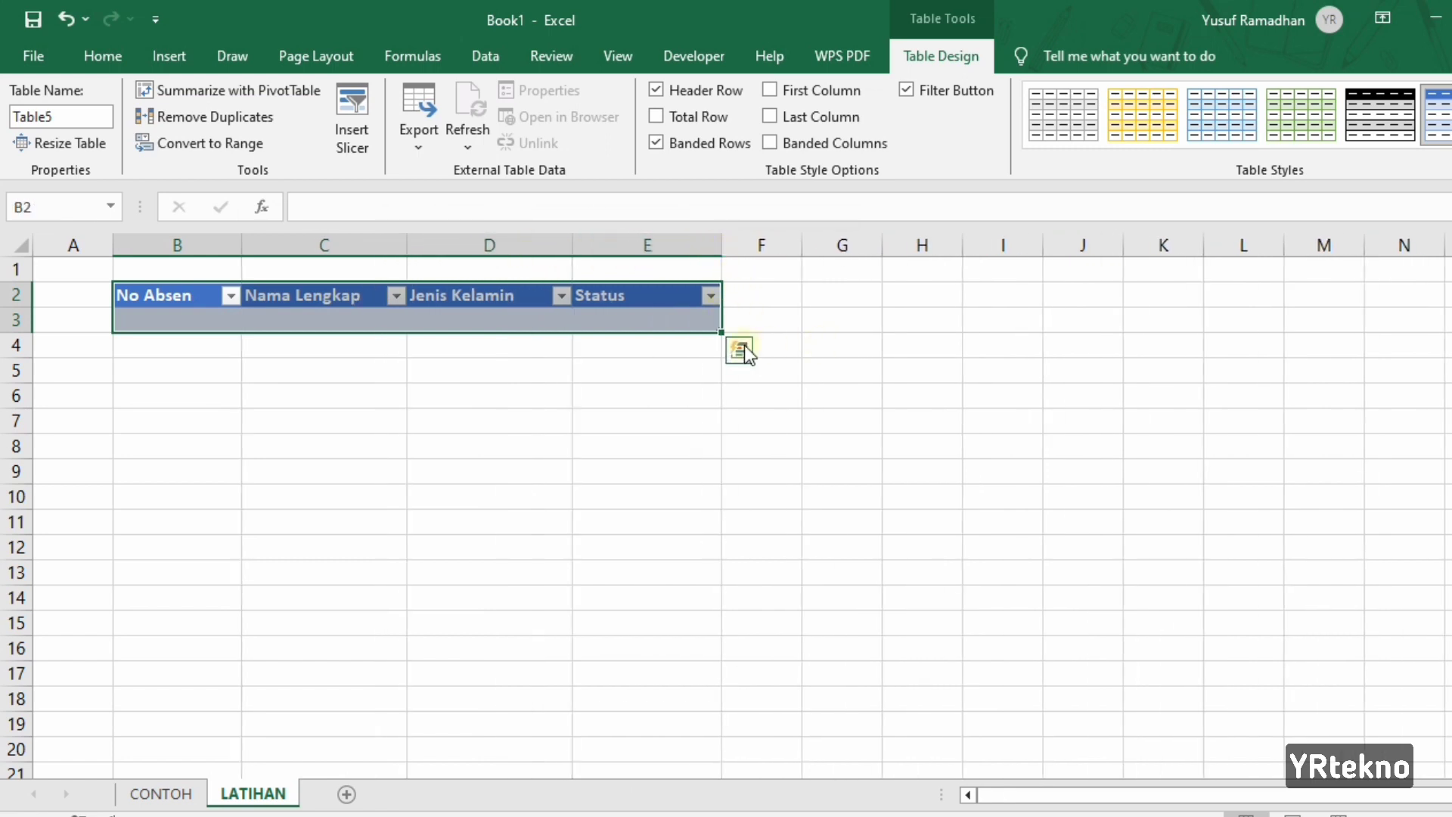
{"action": "left_click_drag", "start_coordinate": [411, 246], "coordinate": [416, 246]}
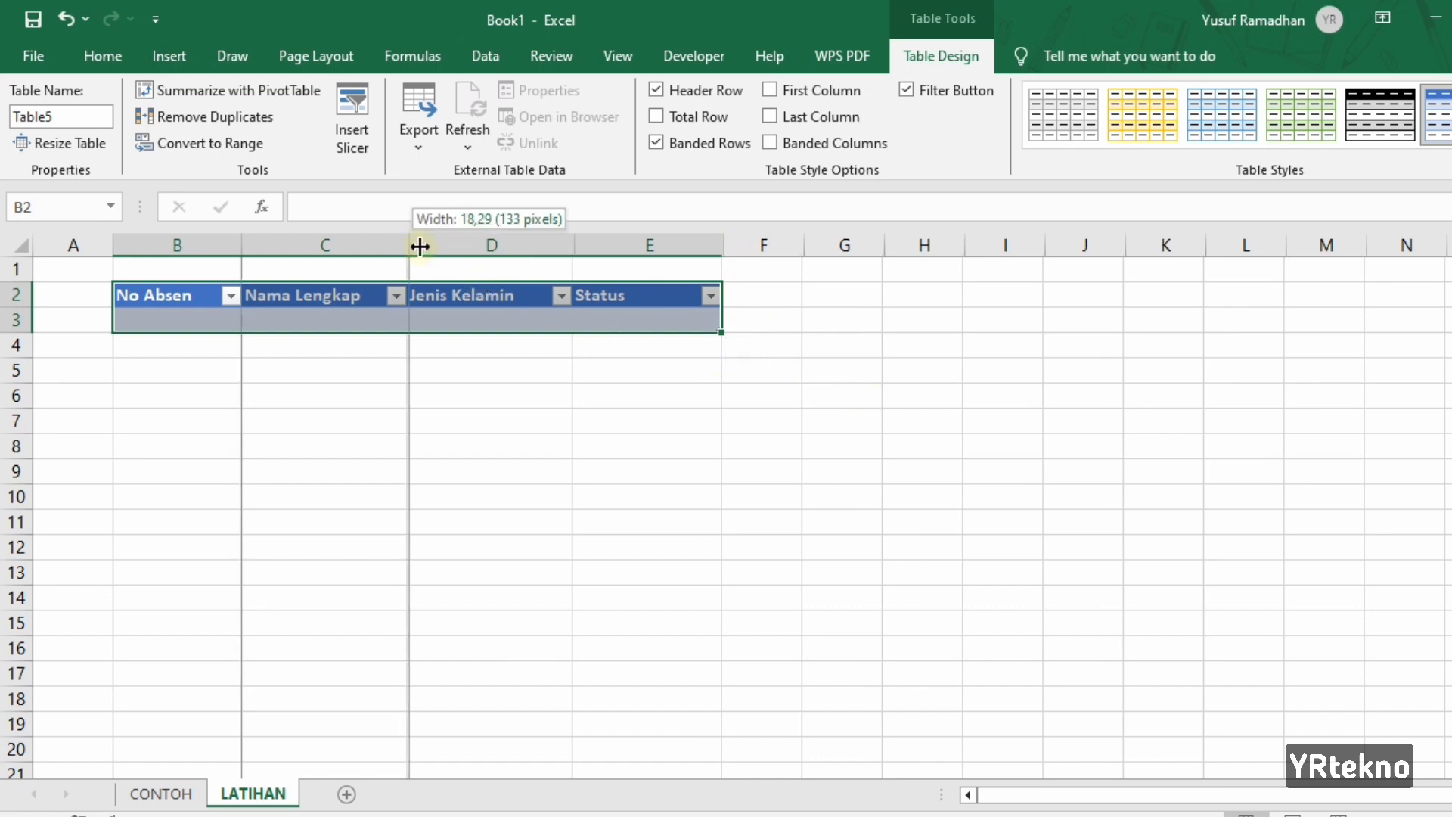
{"action": "left_click", "coordinate": [596, 379]}
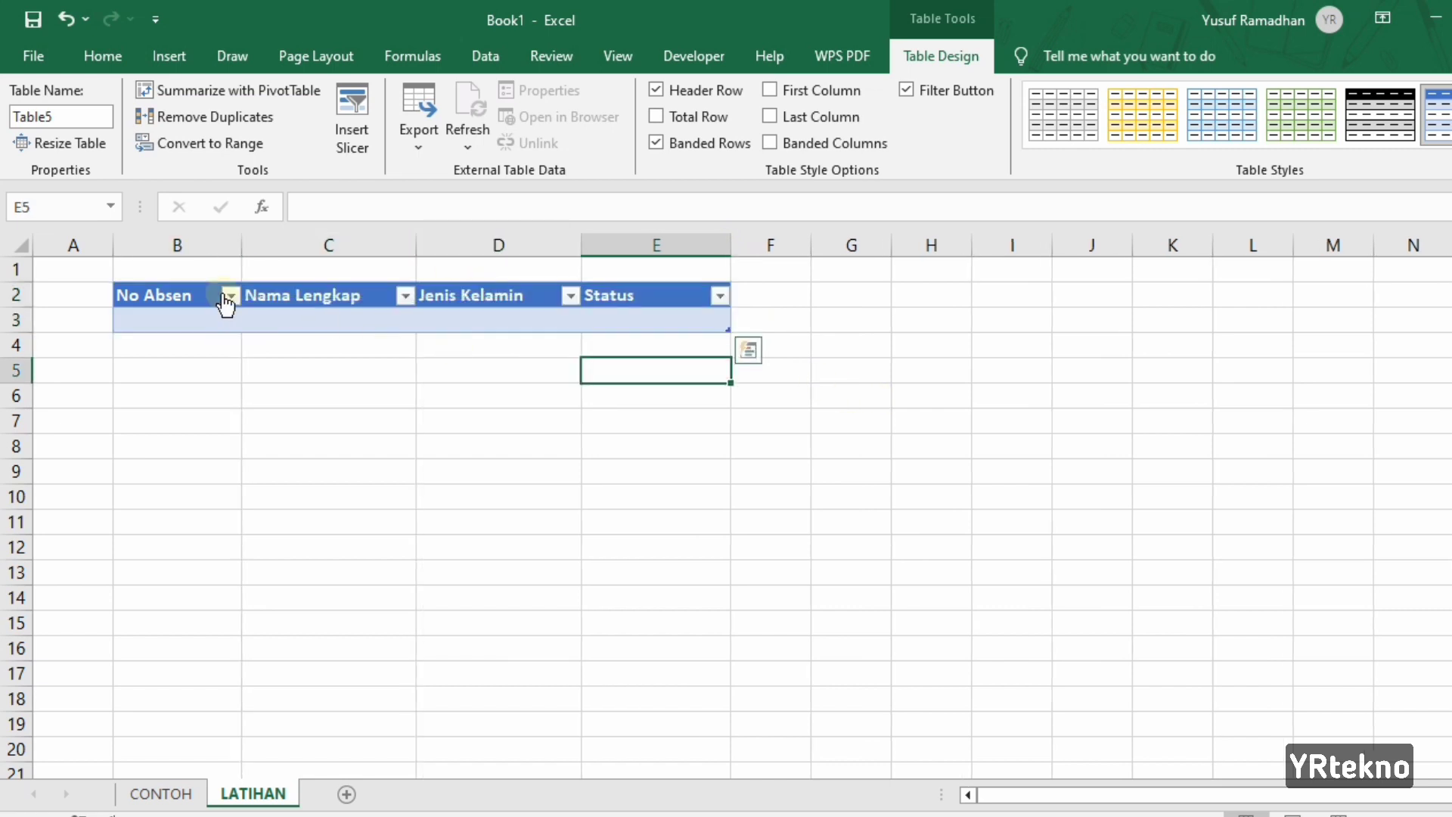
Select the table and apply Middle Align and Center to the headings.
{"action": "left_click_drag", "start_coordinate": [157, 299], "coordinate": [666, 316]}
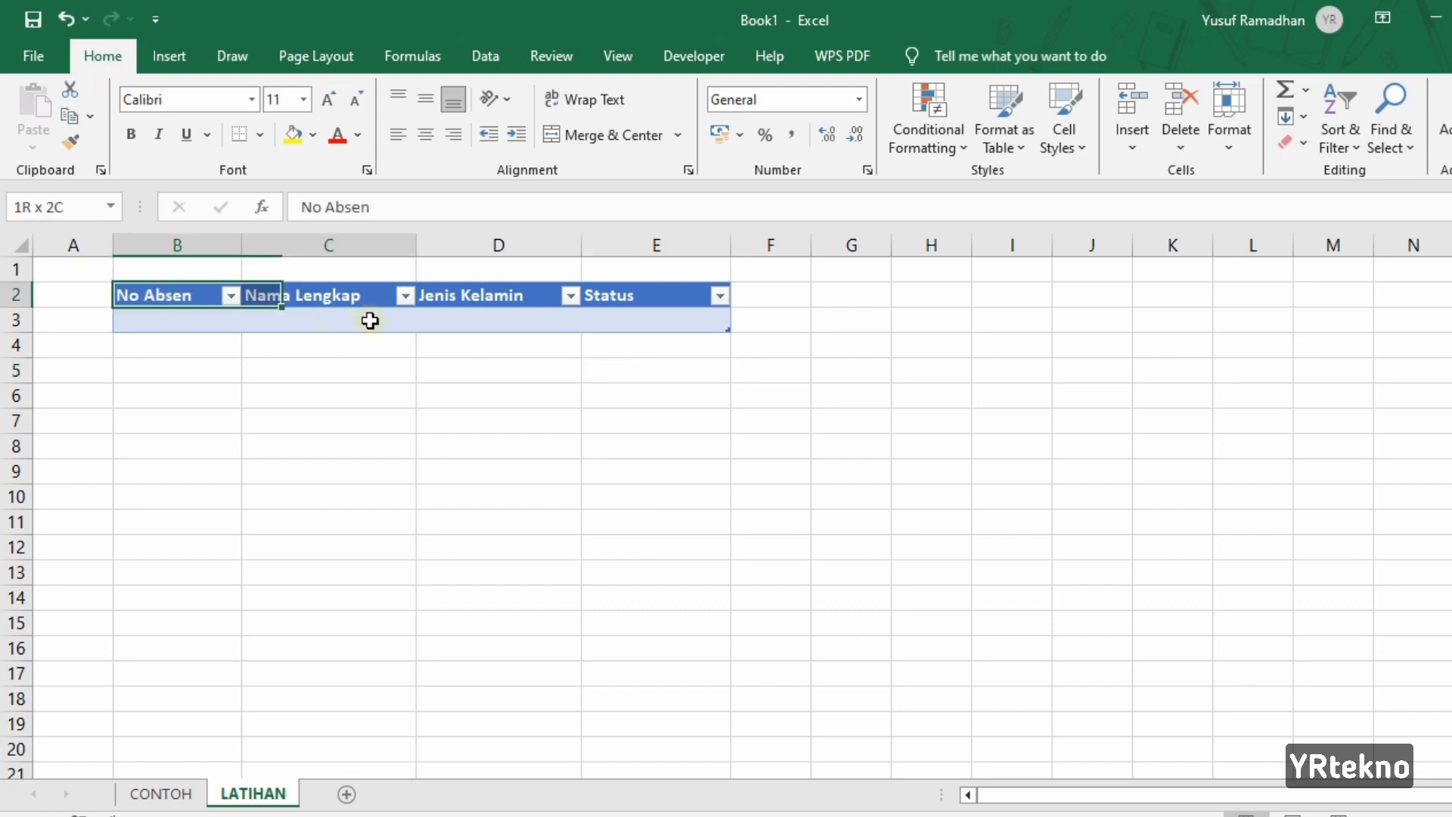
{"action": "left_click", "coordinate": [92, 52]}
{"action": "left_click", "coordinate": [422, 138]}
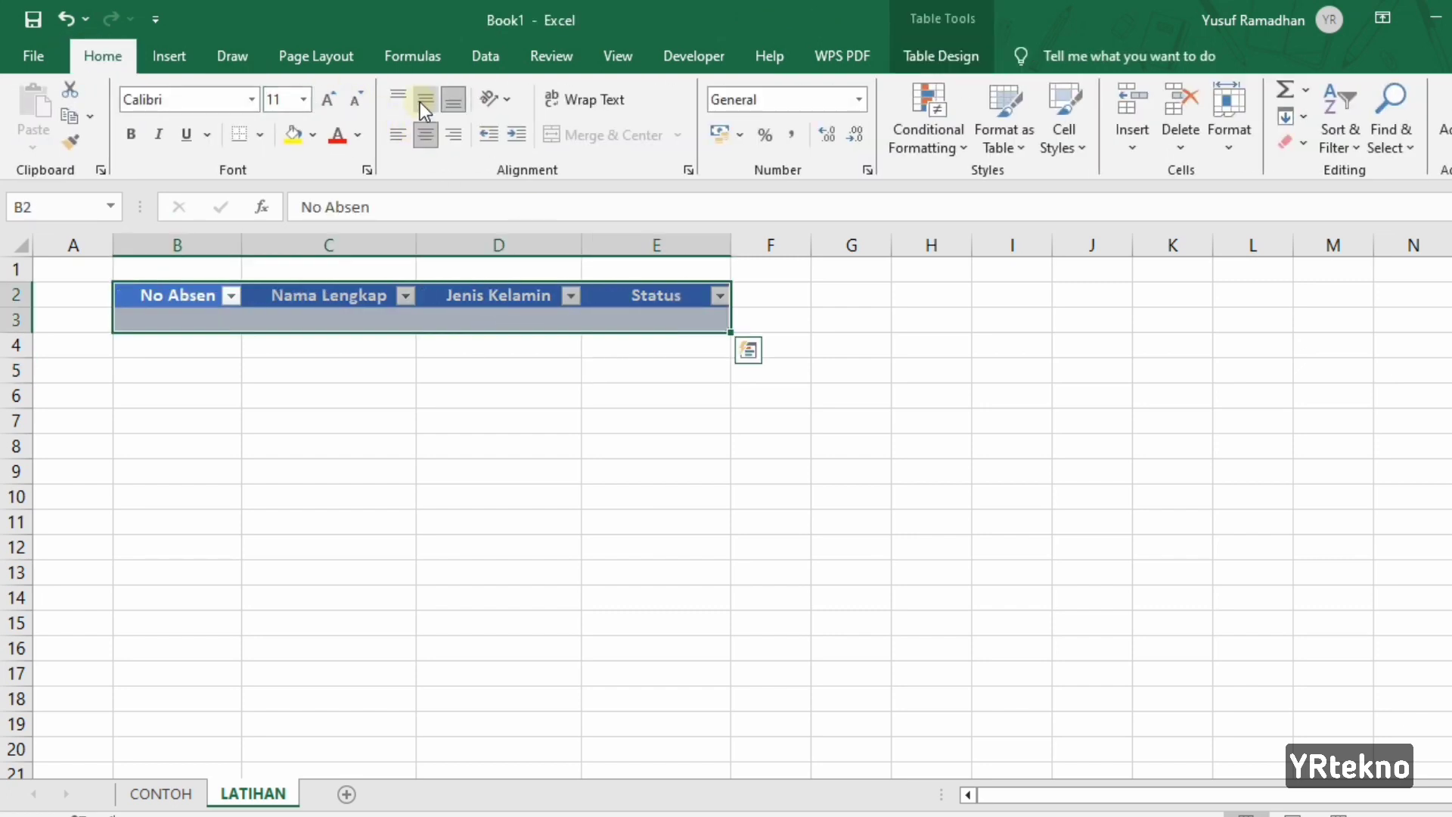
{"action": "left_click", "coordinate": [419, 102]}
{"action": "left_click", "coordinate": [818, 316]}
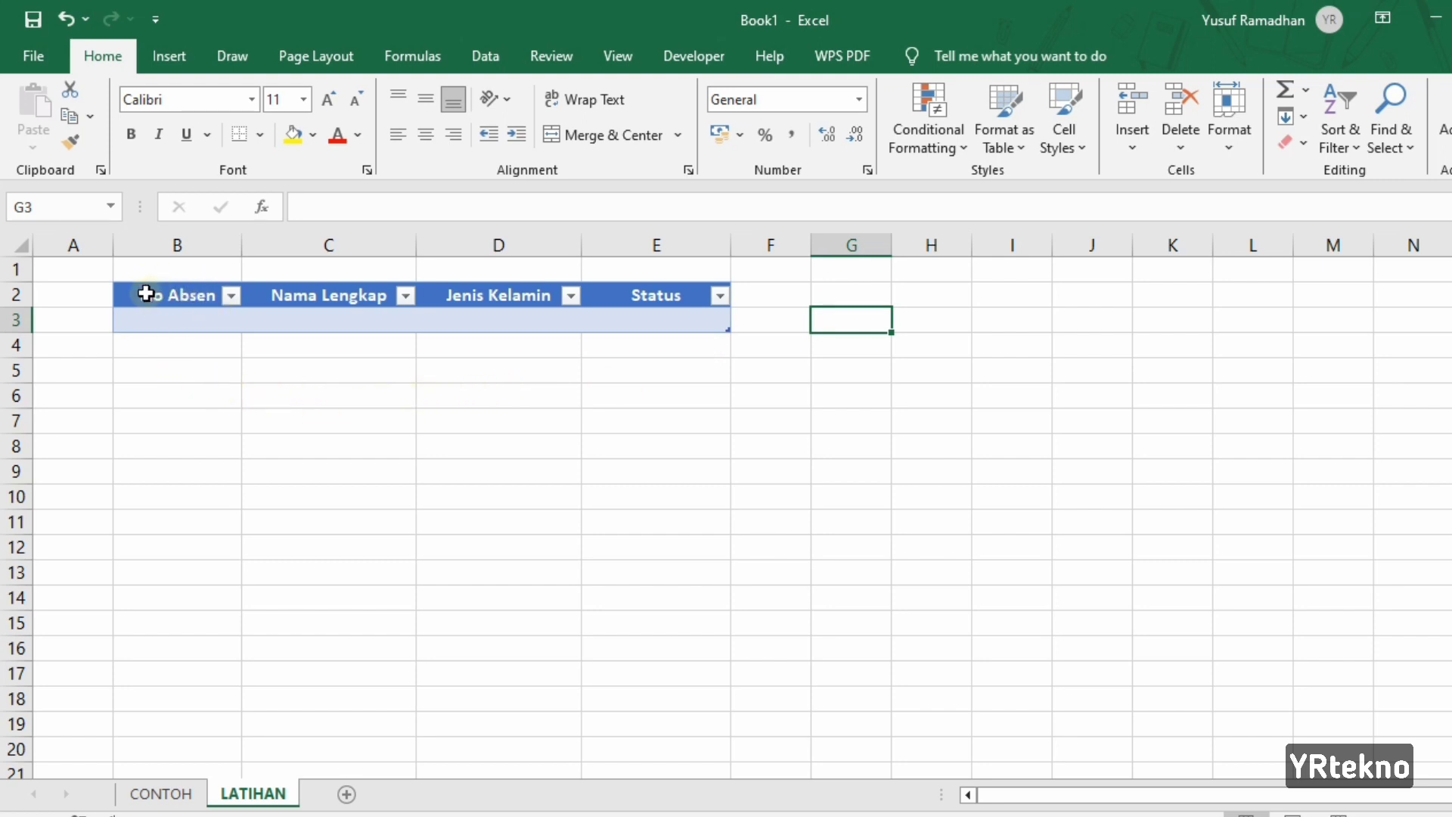
{"action": "left_click", "coordinate": [172, 295]}
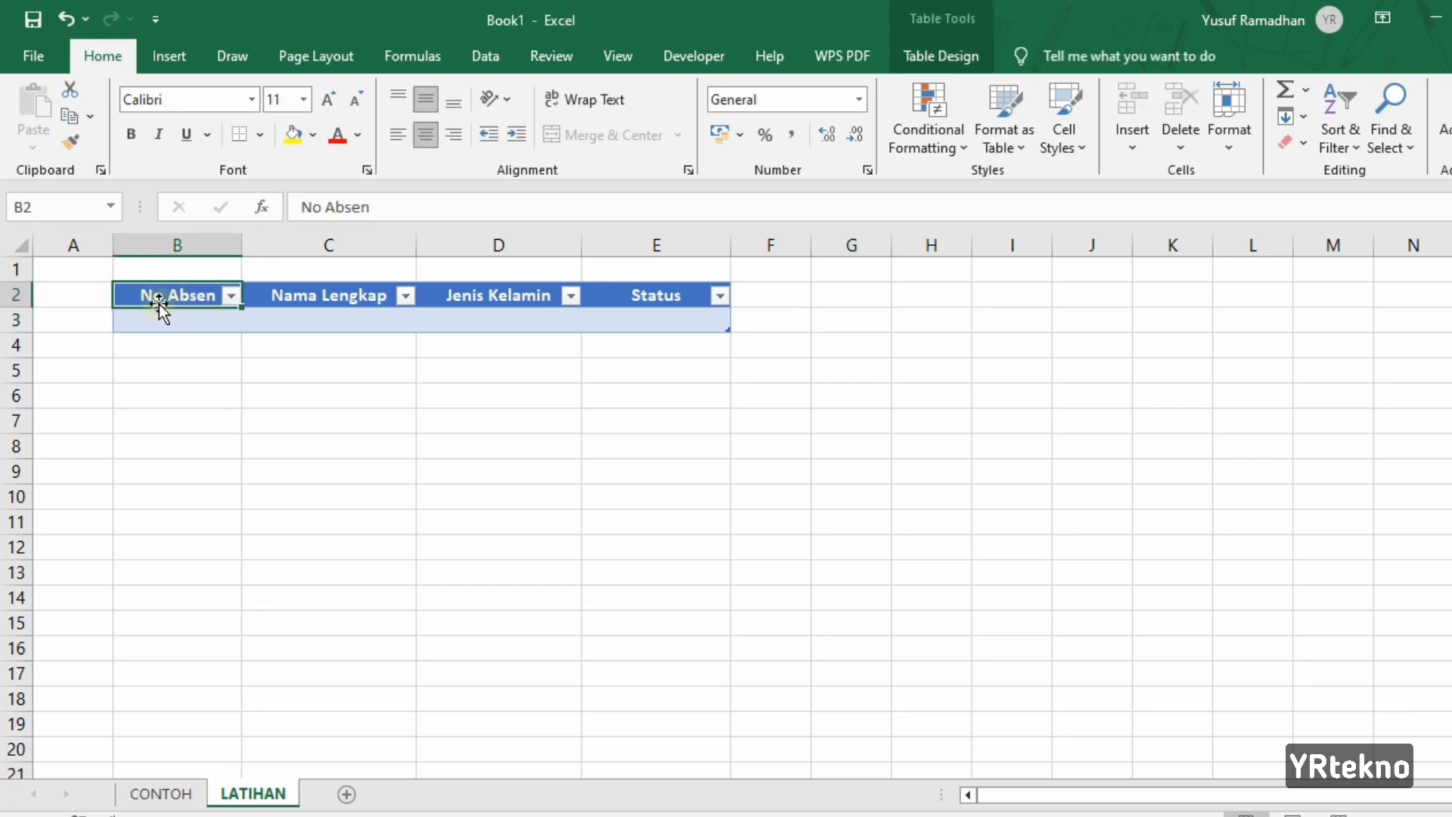
Open Excel Options from File > More and go to the Quick Access Toolbar page.
{"action": "left_click", "coordinate": [35, 56]}
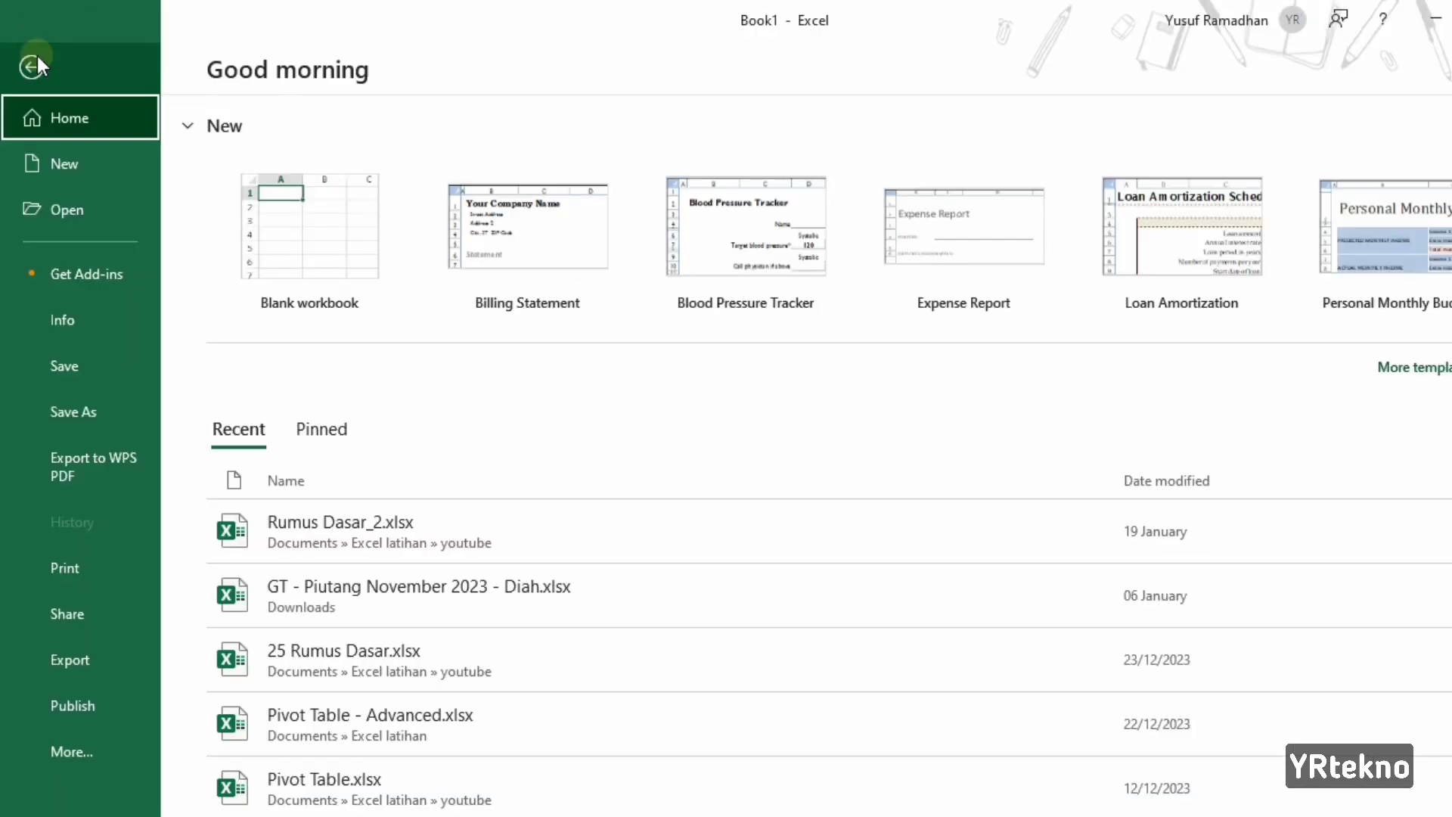
{"action": "left_click", "coordinate": [133, 745]}
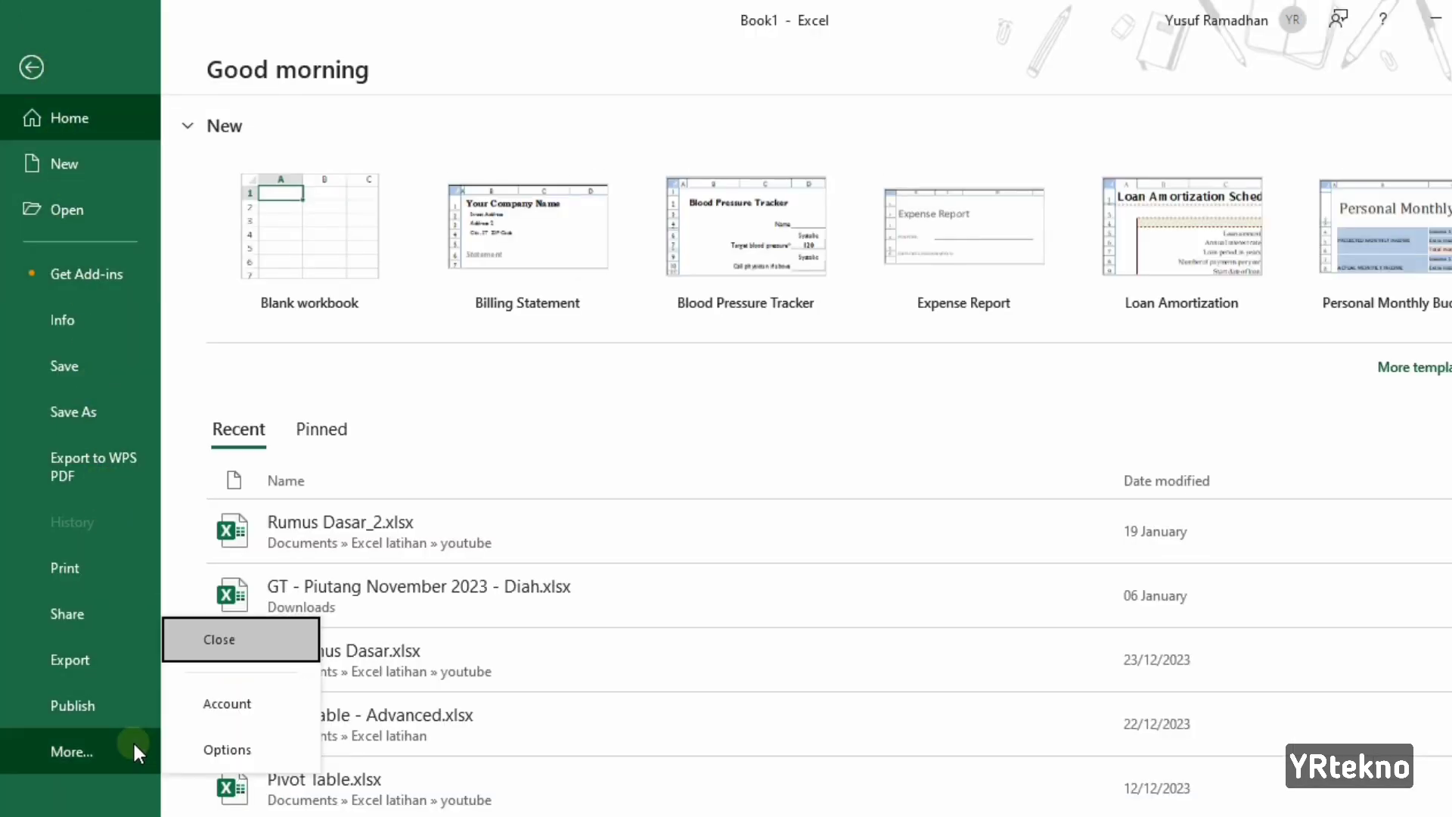
{"action": "left_click", "coordinate": [292, 751]}
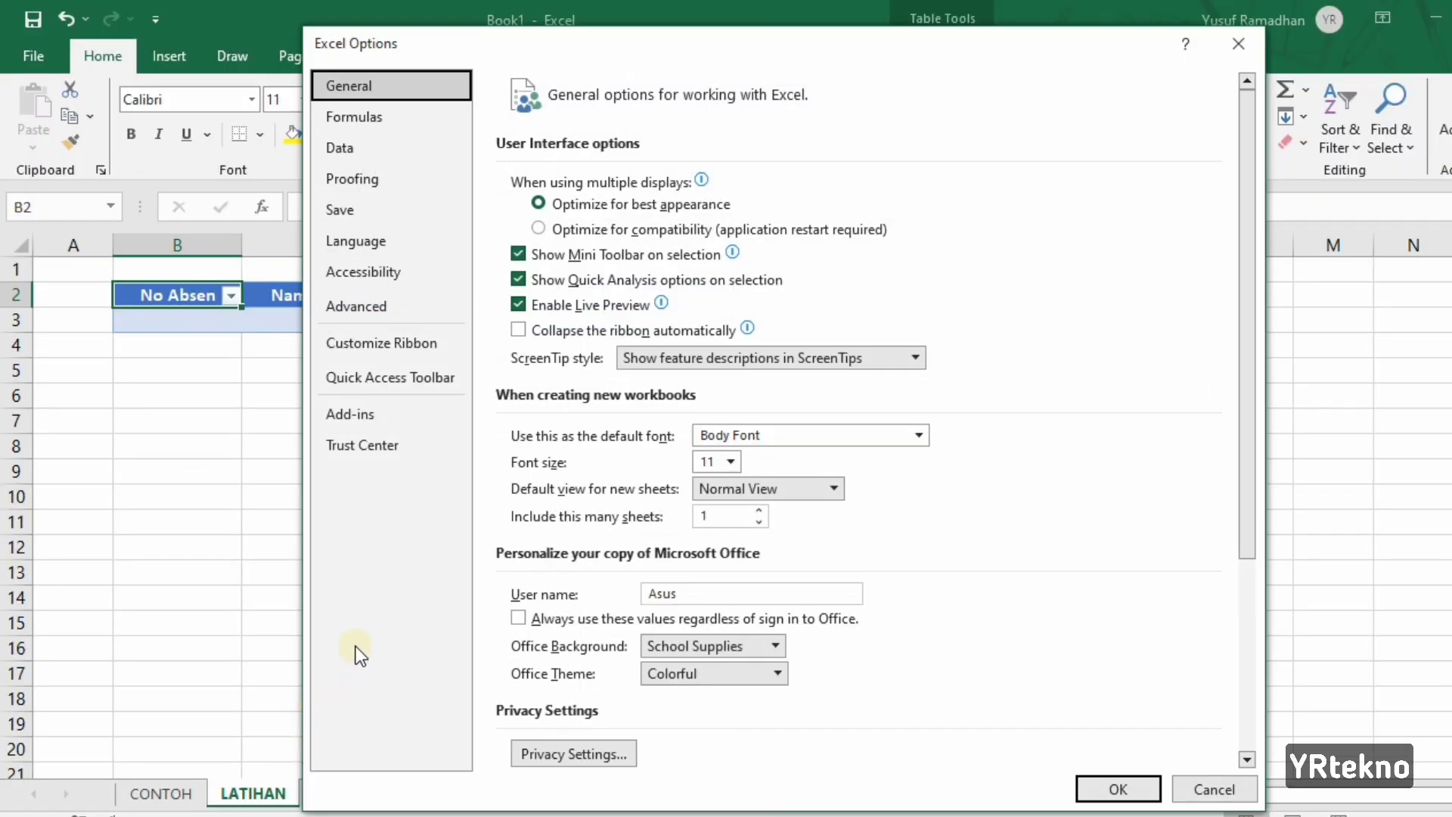
{"action": "left_click", "coordinate": [461, 378]}
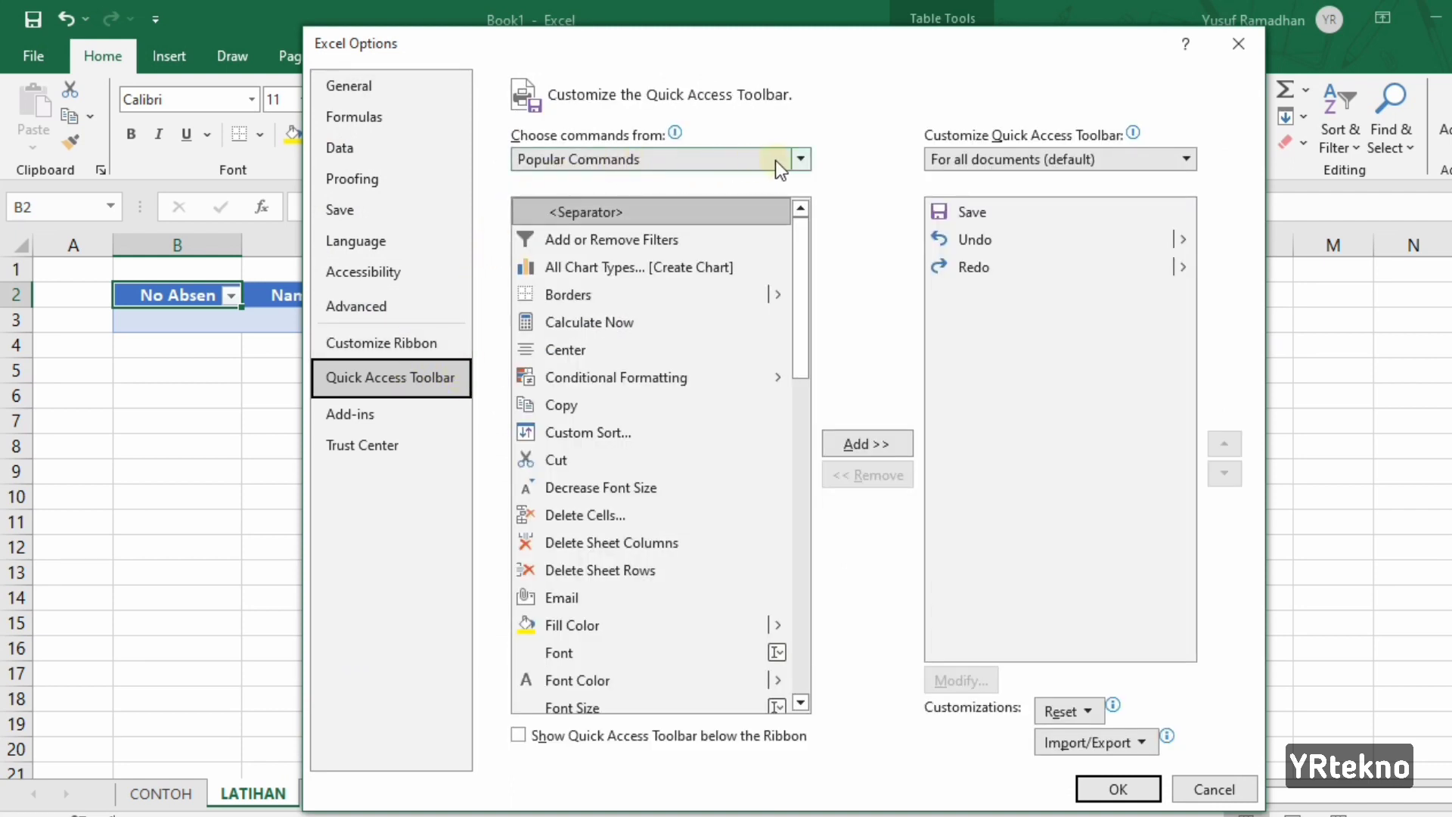
Find Form... in the command list, add it to the Quick Access Toolbar, and confirm with OK.
{"action": "left_click", "coordinate": [802, 157]}
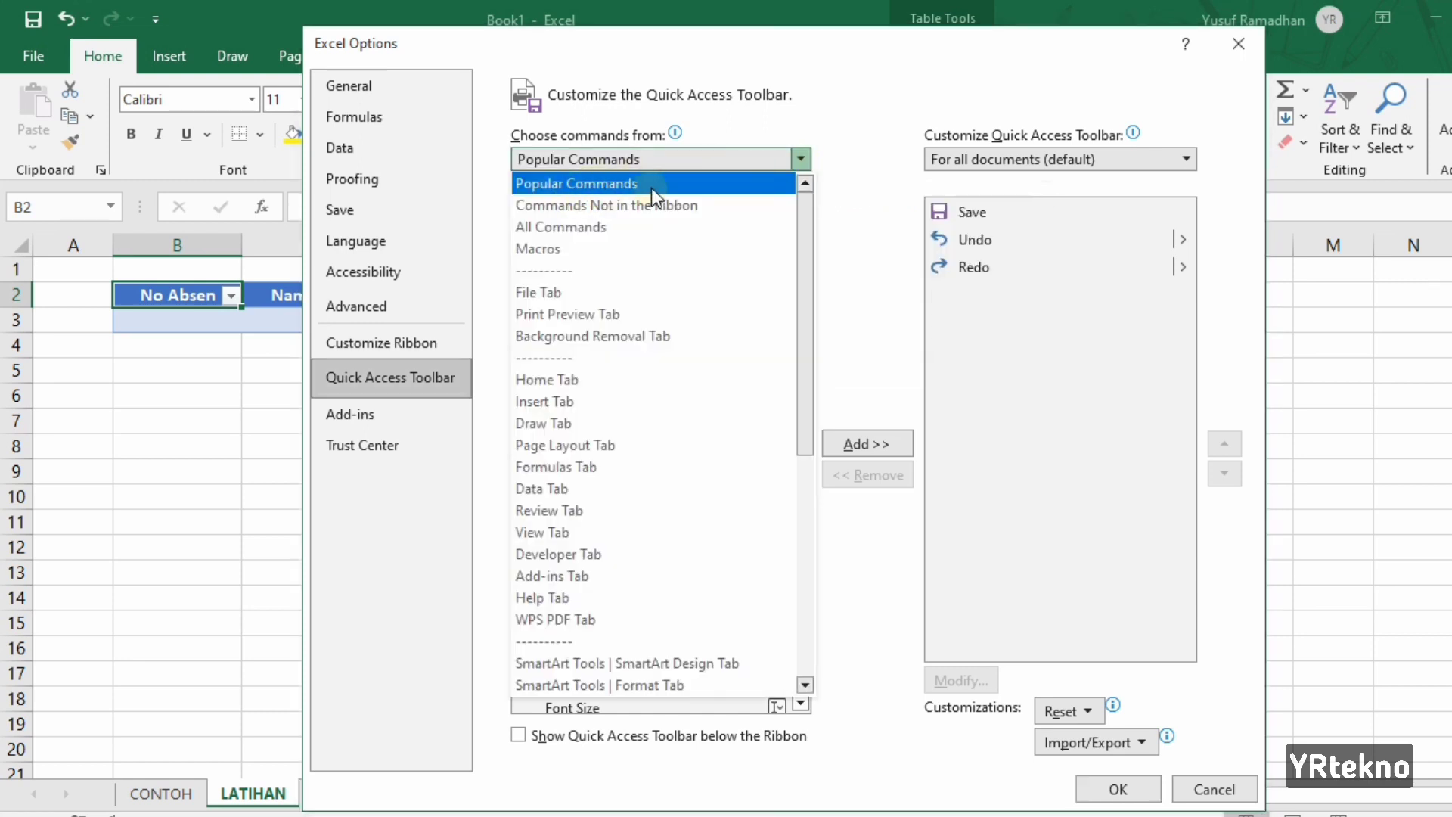
{"action": "left_click", "coordinate": [726, 206]}
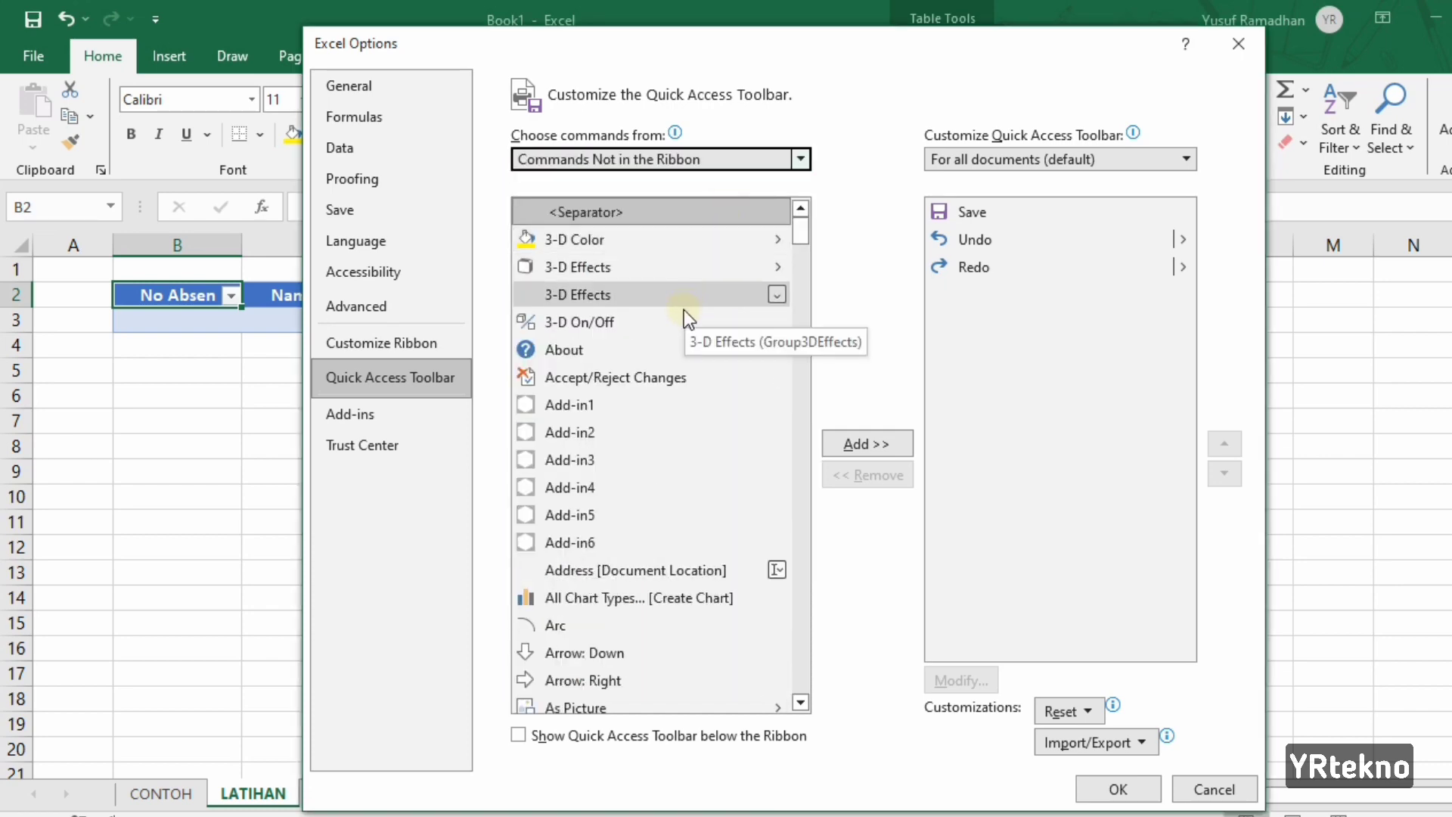
{"action": "scroll", "coordinate": [684, 310], "scroll_direction": "down", "scroll_amount": 5}
{"action": "scroll", "coordinate": [684, 310], "scroll_direction": "down", "scroll_amount": 2}
{"action": "scroll", "coordinate": [684, 310], "scroll_direction": "down", "scroll_amount": 3}
{"action": "scroll", "coordinate": [684, 311], "scroll_direction": "down", "scroll_amount": 1}
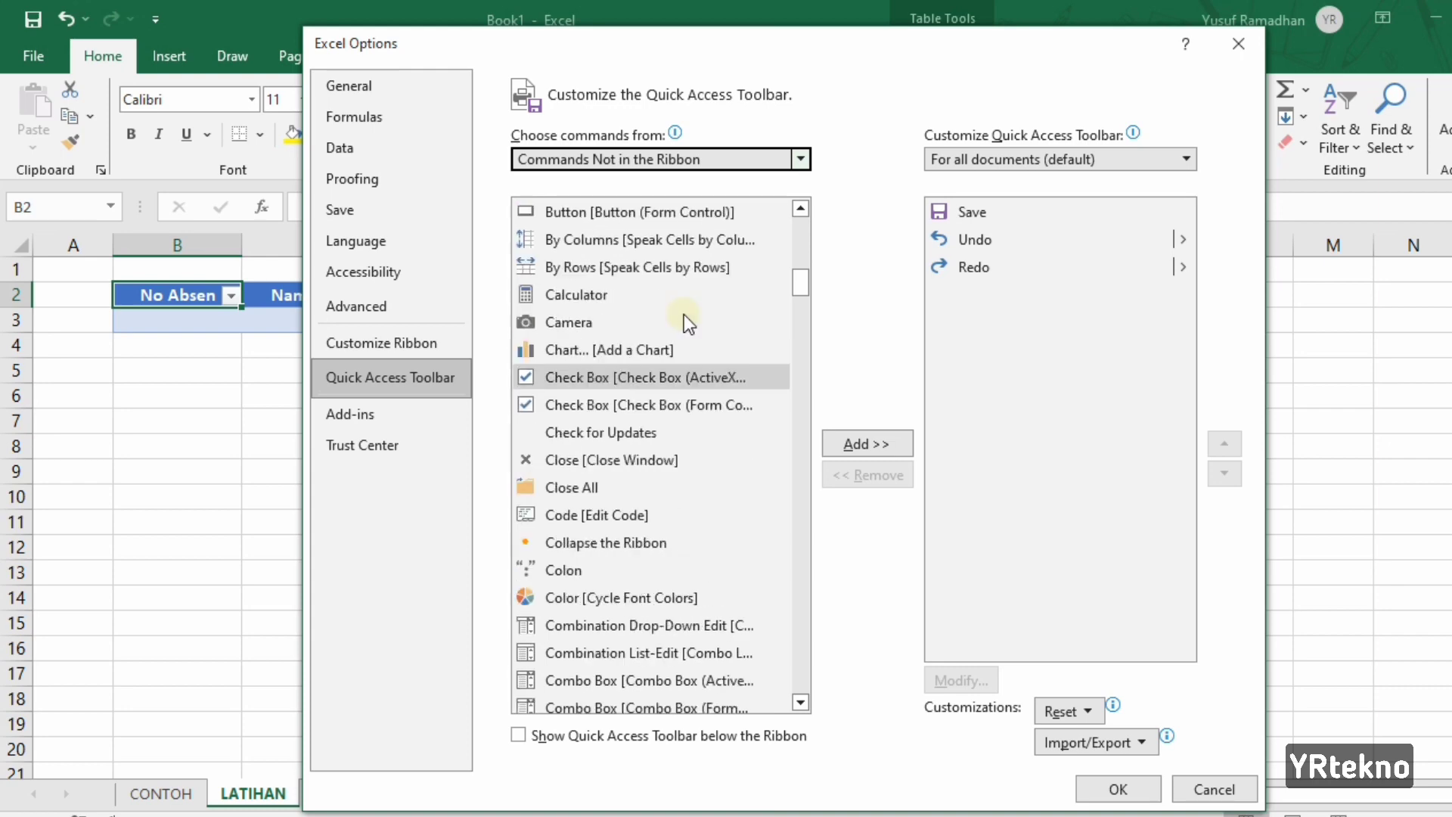
{"action": "scroll", "coordinate": [684, 318], "scroll_direction": "down", "scroll_amount": 5}
{"action": "scroll", "coordinate": [684, 318], "scroll_direction": "down", "scroll_amount": 1}
{"action": "scroll", "coordinate": [684, 318], "scroll_direction": "down", "scroll_amount": 3}
{"action": "scroll", "coordinate": [683, 318], "scroll_direction": "down", "scroll_amount": 3}
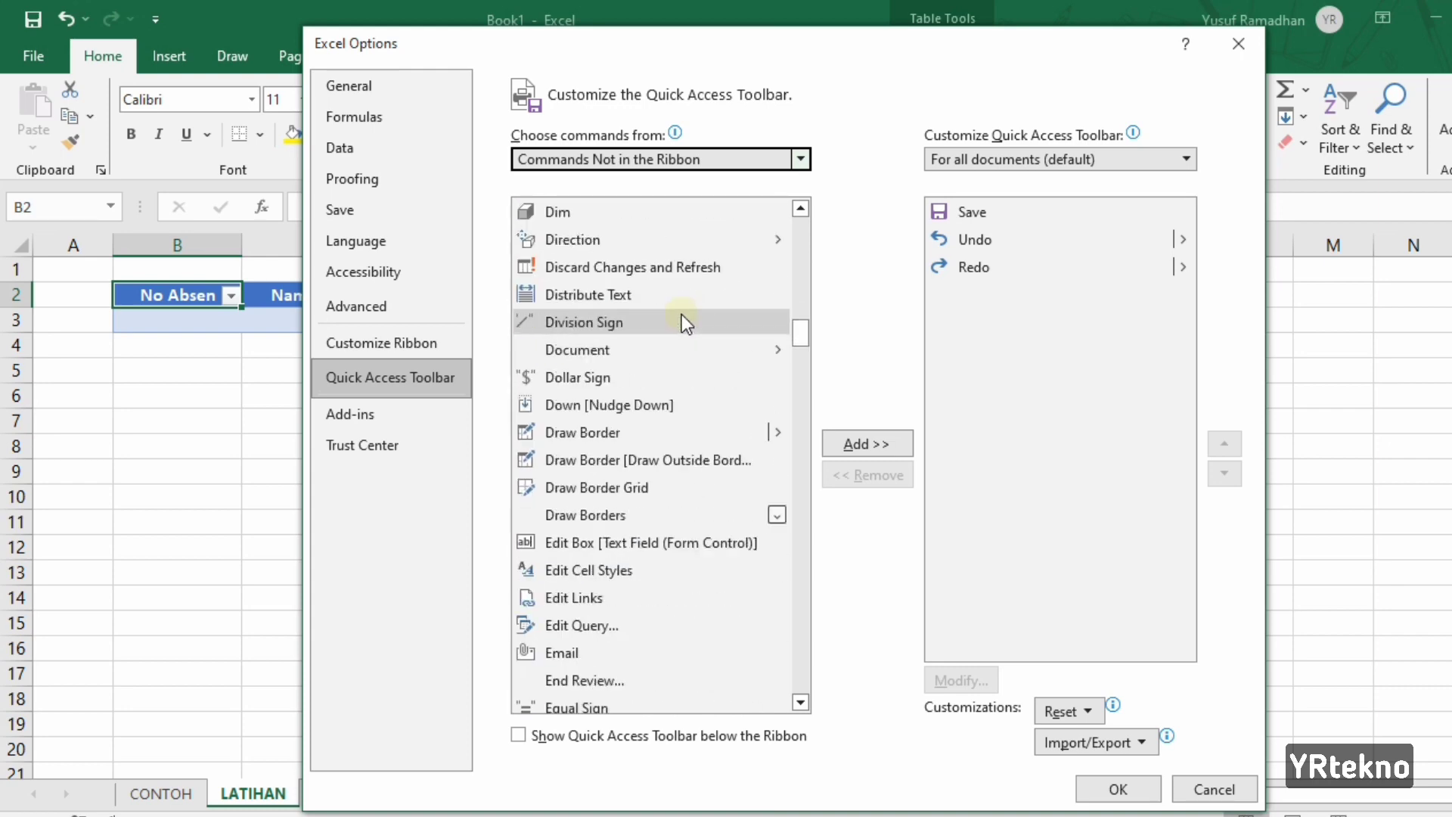
{"action": "scroll", "coordinate": [682, 314], "scroll_direction": "down", "scroll_amount": 3}
{"action": "scroll", "coordinate": [674, 315], "scroll_direction": "down", "scroll_amount": 1}
{"action": "scroll", "coordinate": [675, 315], "scroll_direction": "down", "scroll_amount": 4}
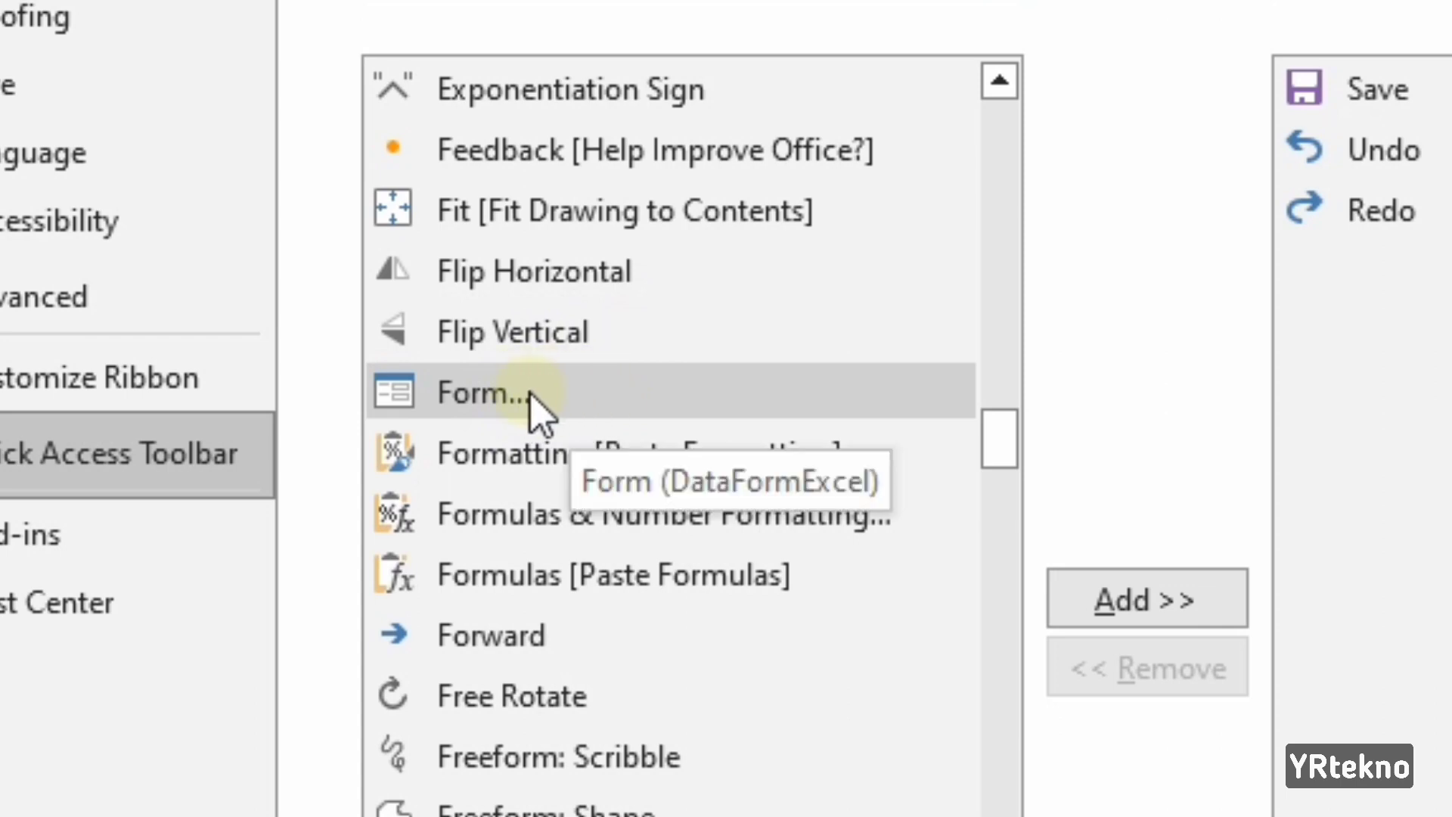
{"action": "left_click", "coordinate": [533, 412]}
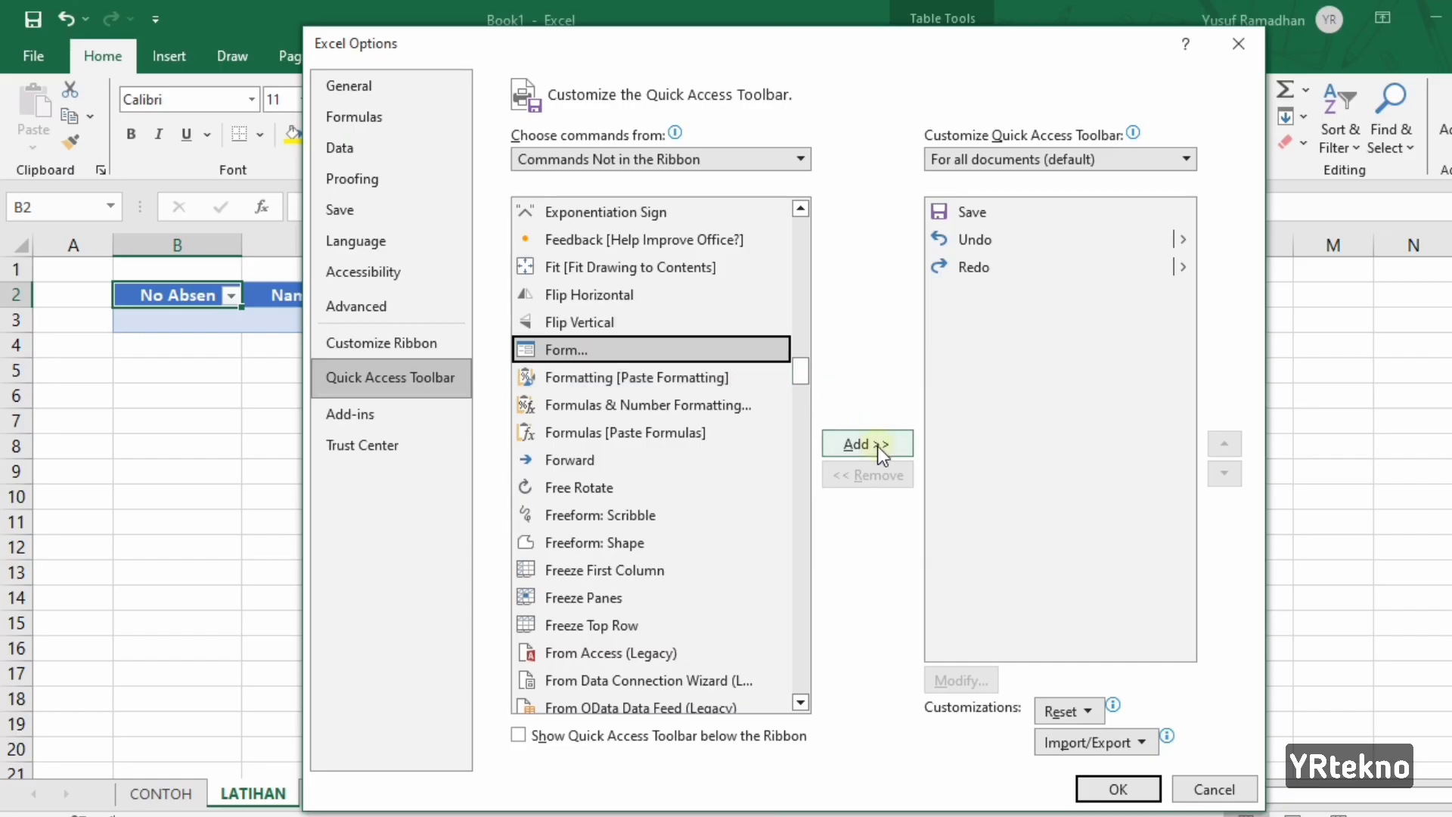
{"action": "left_click", "coordinate": [878, 446]}
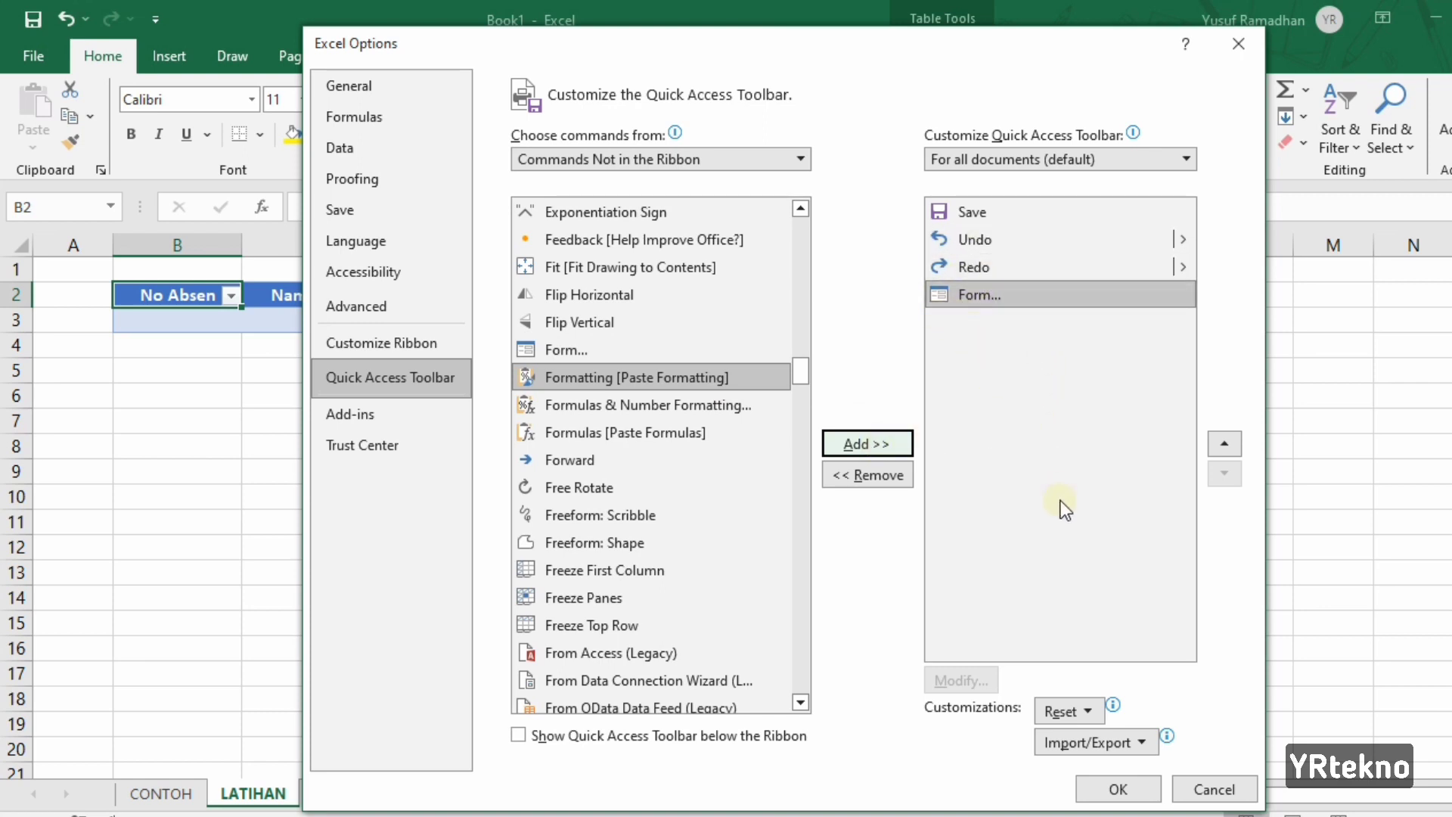
{"action": "left_click", "coordinate": [1121, 784]}
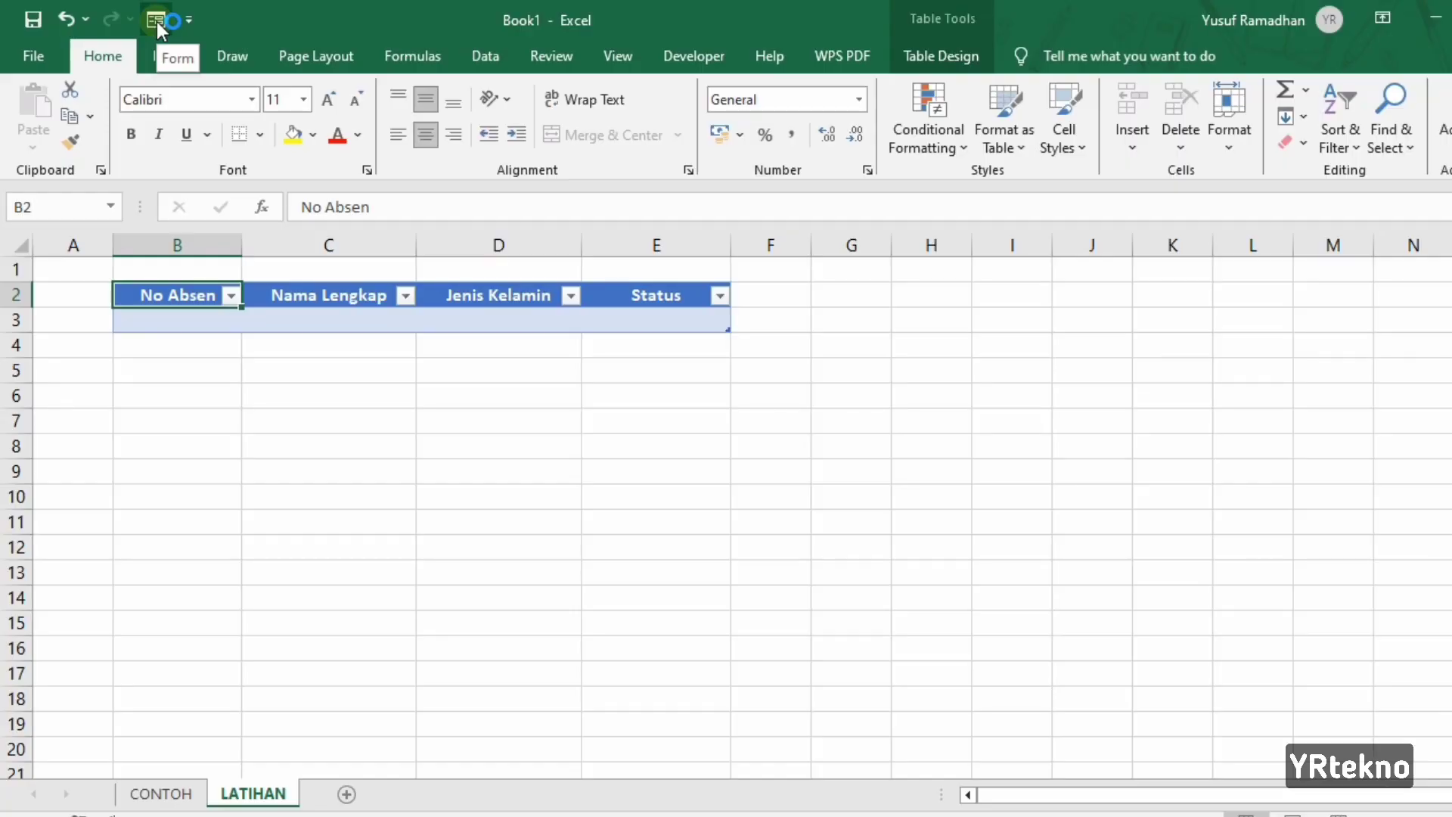
Open the data form and save record 1 with the student's full name, Laki-Laki, Hadir.
{"action": "left_click", "coordinate": [157, 21]}
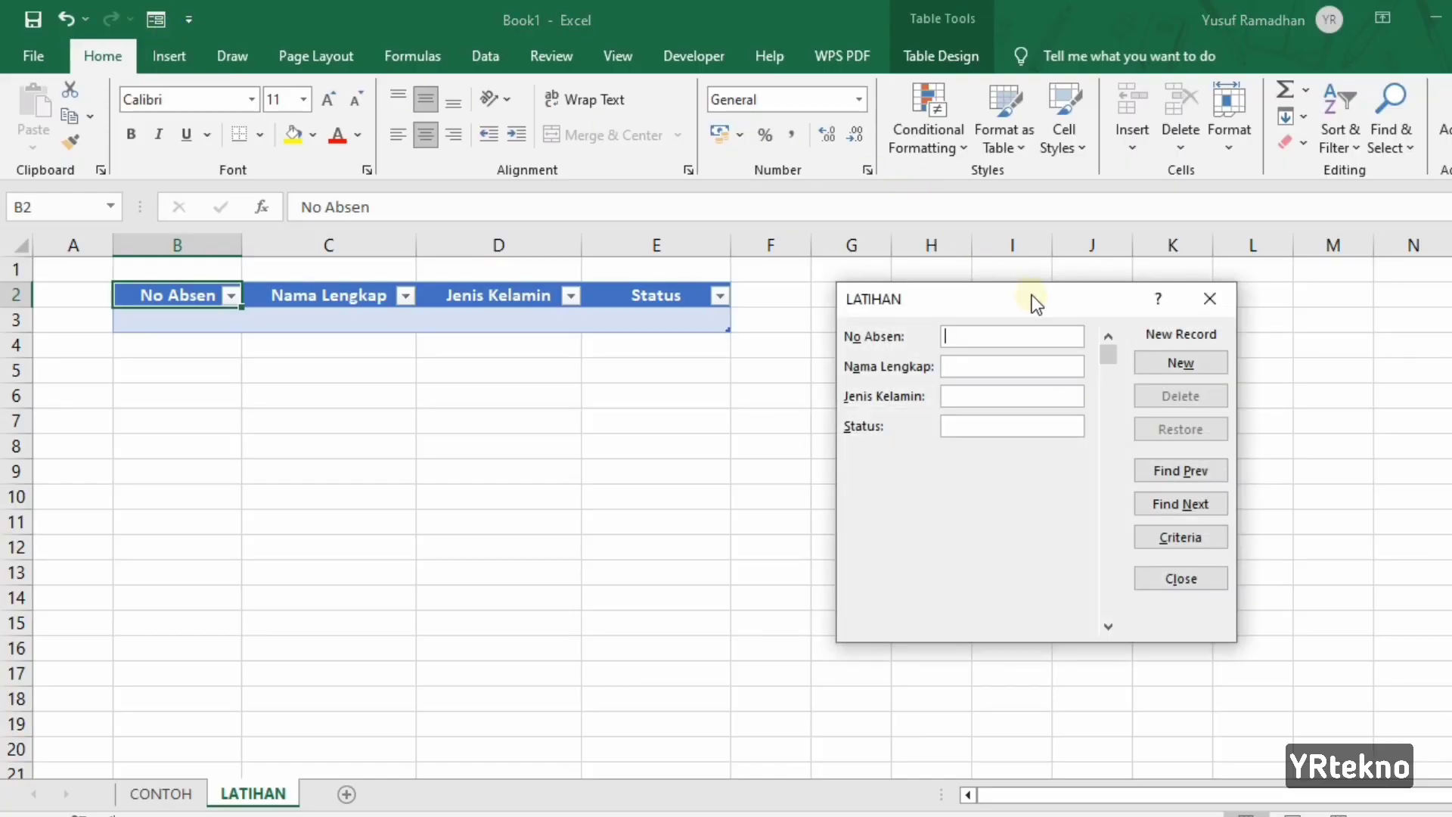
{"action": "left_click_drag", "start_coordinate": [1031, 294], "coordinate": [1010, 291]}
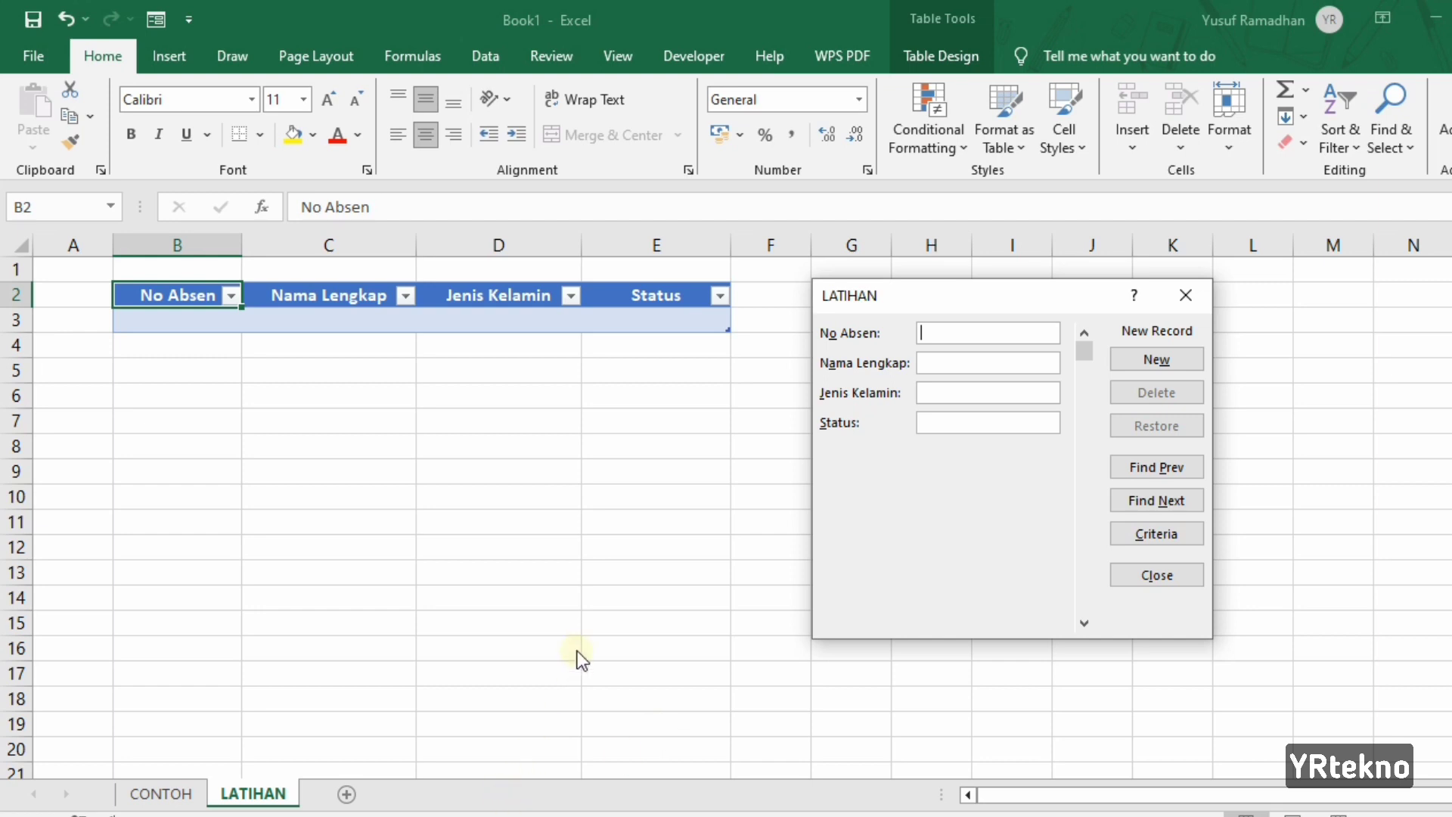
{"action": "type", "text": "1"}
{"action": "left_click", "coordinate": [956, 363]}
{"action": "key", "text": "Tab"}
{"action": "type", "text": "Adi"}
{"action": "type", "text": " M"}
{"action": "type", "text": "aulana"}
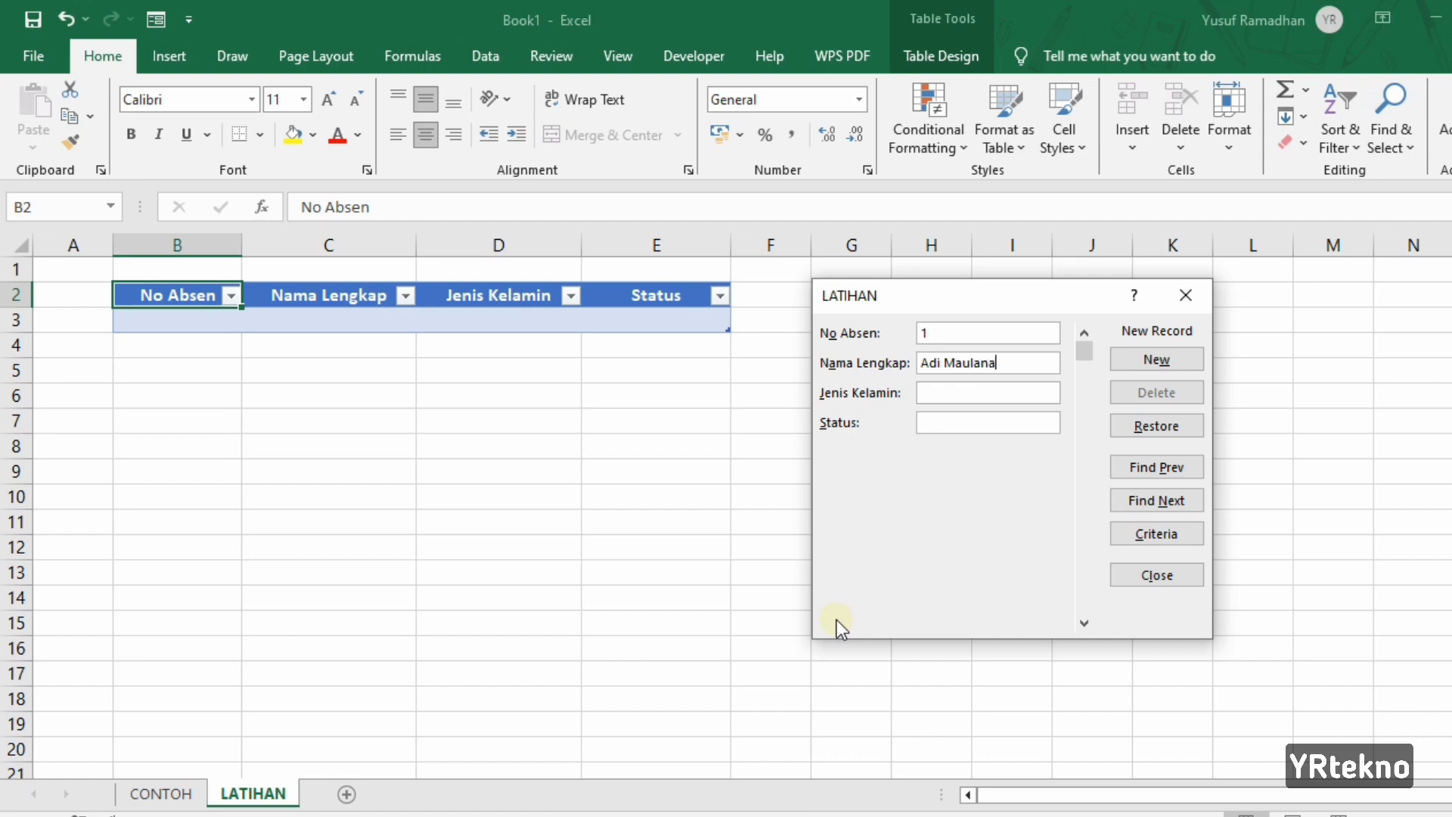
{"action": "key", "text": "Tab"}
{"action": "type", "text": "Laki"}
{"action": "type", "text": "-Laki"}
{"action": "key", "text": "Tab"}
{"action": "type", "text": "Hadir"}
{"action": "key", "text": "Return"}
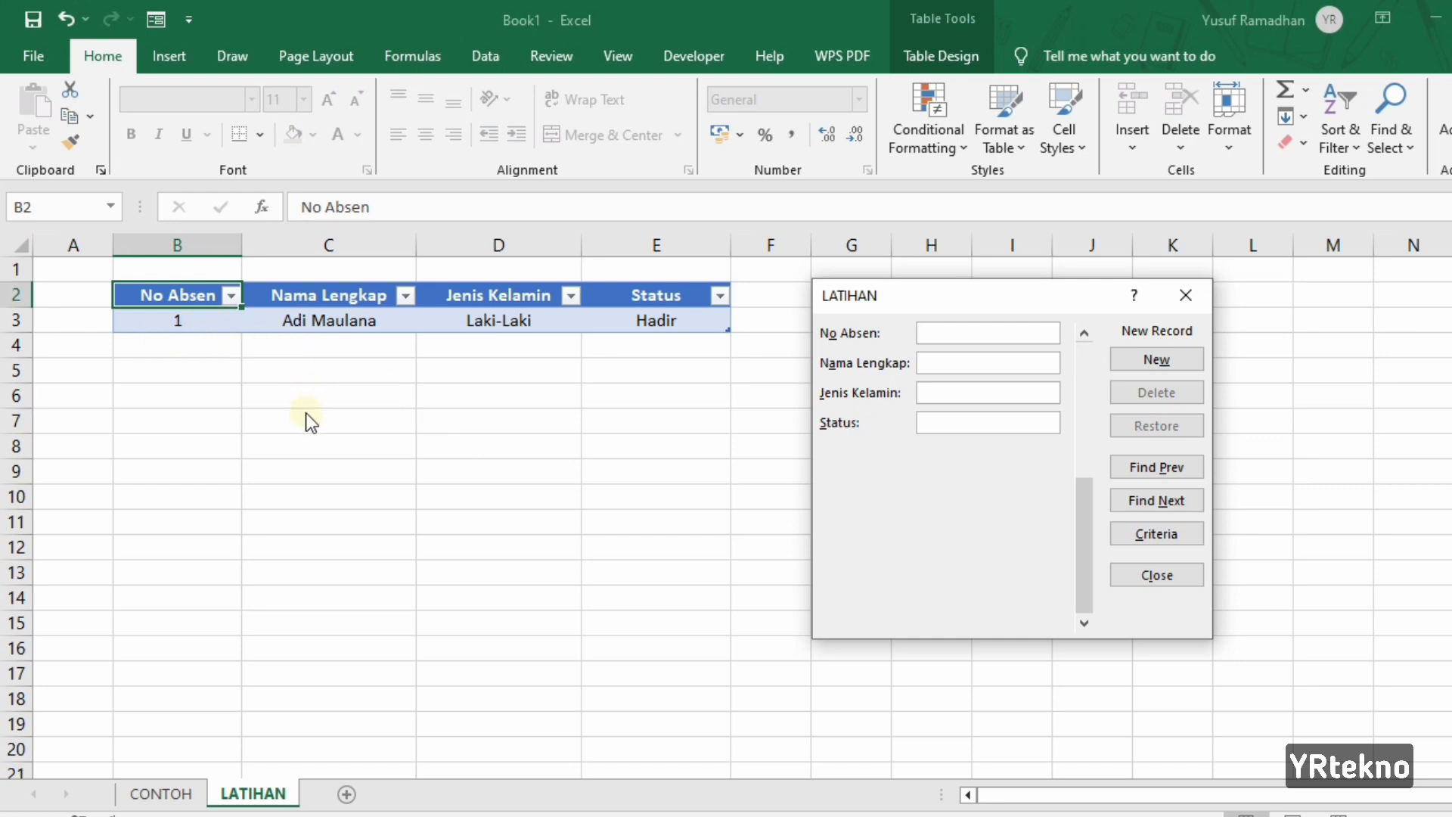
Add record 2 with the student's full name, Laki-Laki, Hadir.
{"action": "type", "text": "2"}
{"action": "left_click", "coordinate": [982, 363]}
{"action": "type", "text": "Budi"}
{"action": "key", "text": "BackSpace"}
{"action": "type", "text": "i "}
{"action": "type", "text": "Pratama"}
{"action": "type", "text": "Laki-L"}
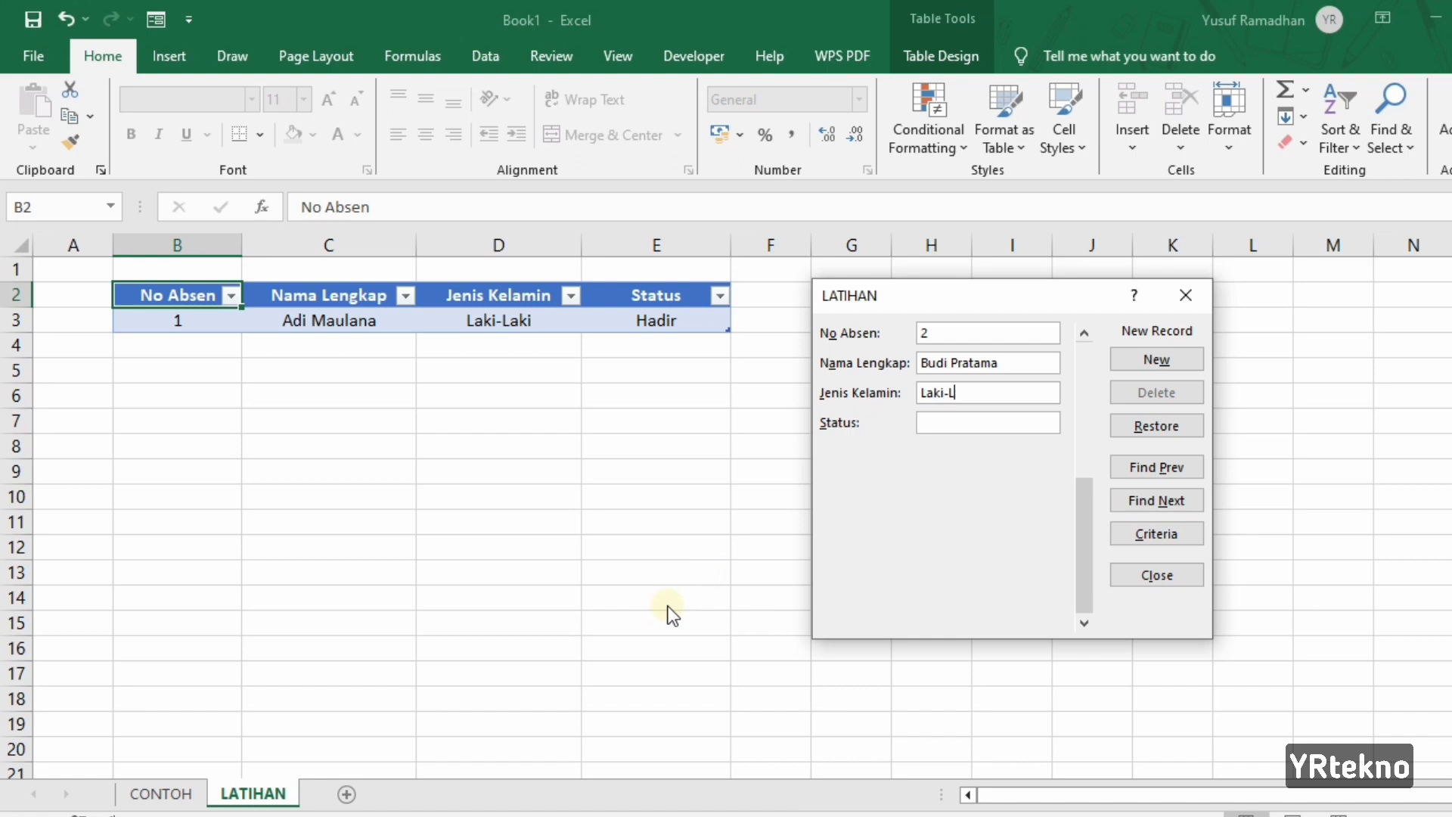
{"action": "type", "text": "aki"}
{"action": "type", "text": "Had"}
{"action": "type", "text": "ir"}
{"action": "key", "text": "Return"}
Add record 3 with the student's full name, Perempuan, Izin.
{"action": "left_click", "coordinate": [930, 333]}
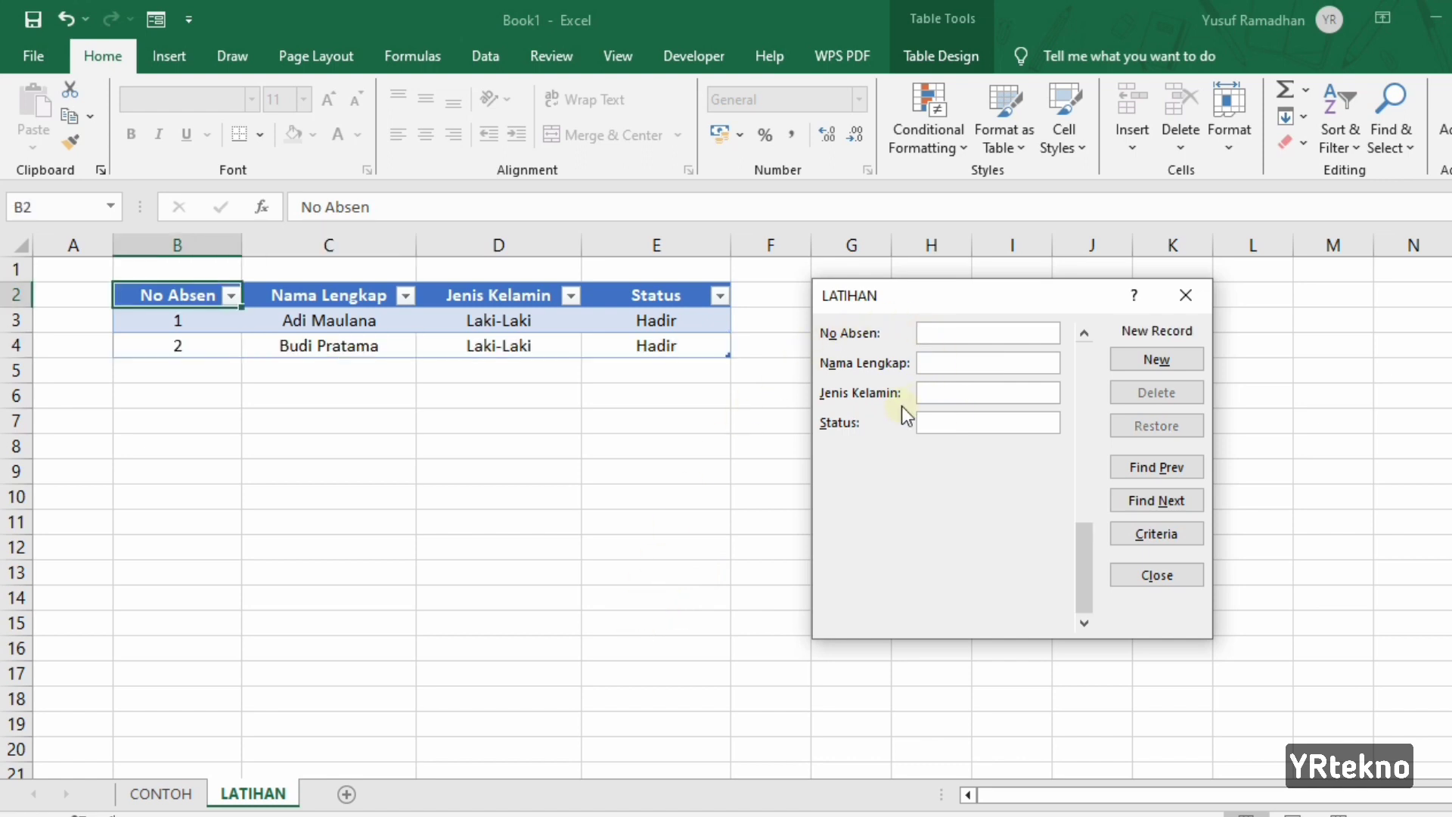
{"action": "type", "text": "3"}
{"action": "key", "text": "Tab"}
{"action": "type", "text": "D"}
{"action": "type", "text": "ina A"}
{"action": "type", "text": "melia"}
{"action": "key", "text": "Tab"}
{"action": "type", "text": "Per"}
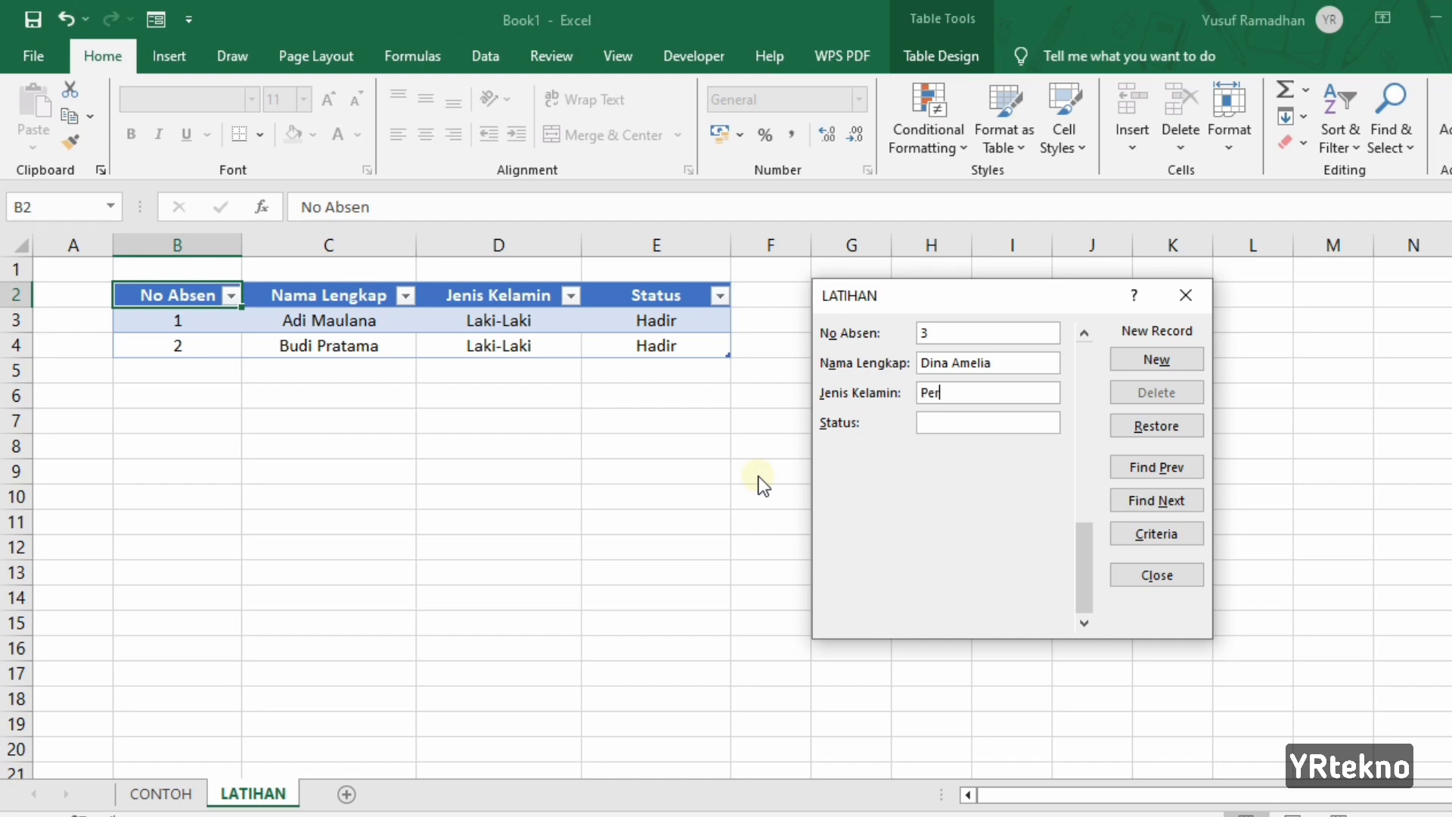
{"action": "type", "text": "empuan"}
{"action": "key", "text": "Tab"}
{"action": "type", "text": "Izi"}
{"action": "type", "text": "n"}
{"action": "key", "text": "Return"}
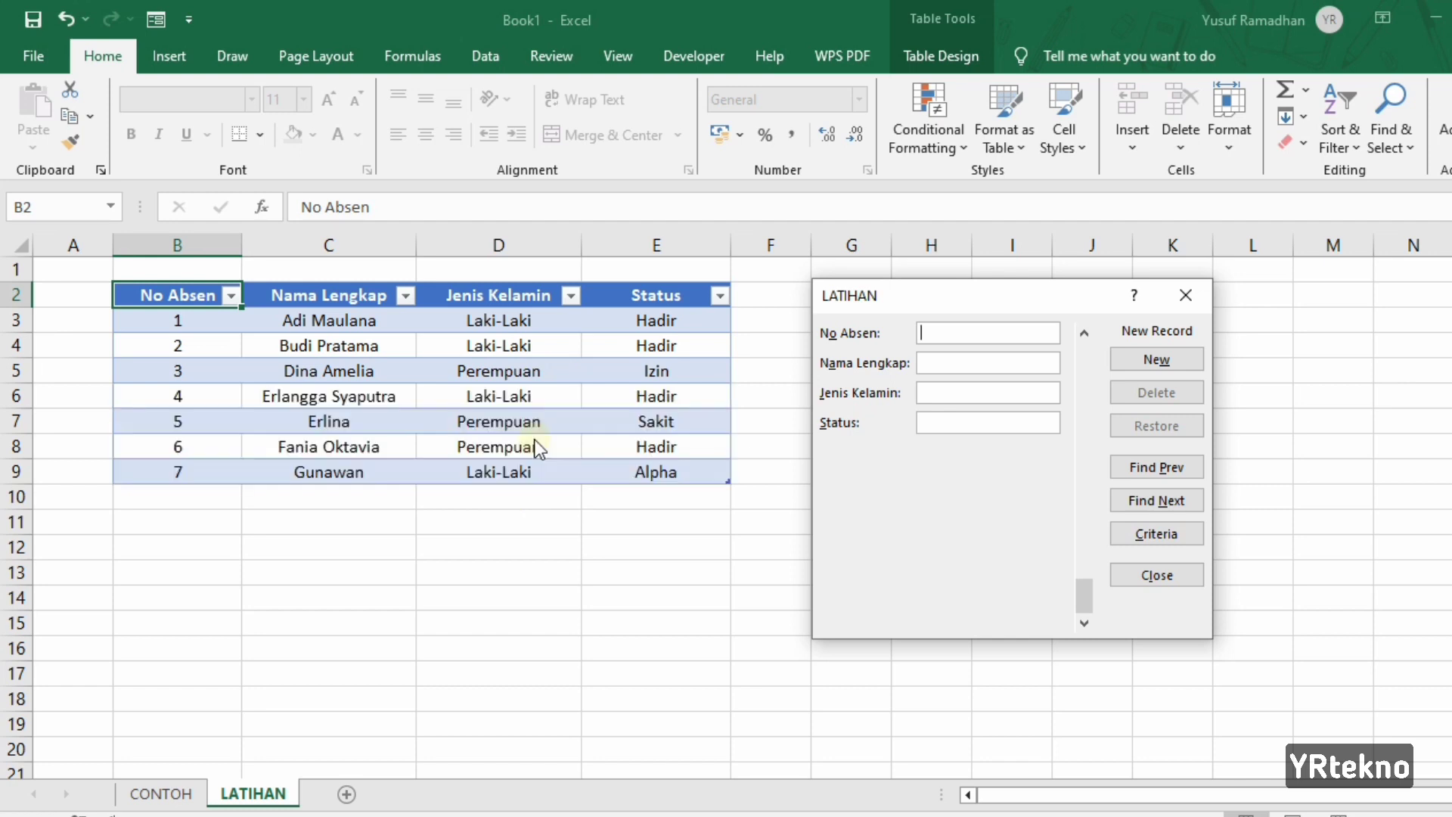
Close the data form and left-align the names in C3:C9.
{"action": "left_click", "coordinate": [1191, 301]}
{"action": "left_click", "coordinate": [338, 327]}
{"action": "left_click_drag", "start_coordinate": [338, 327], "coordinate": [371, 469]}
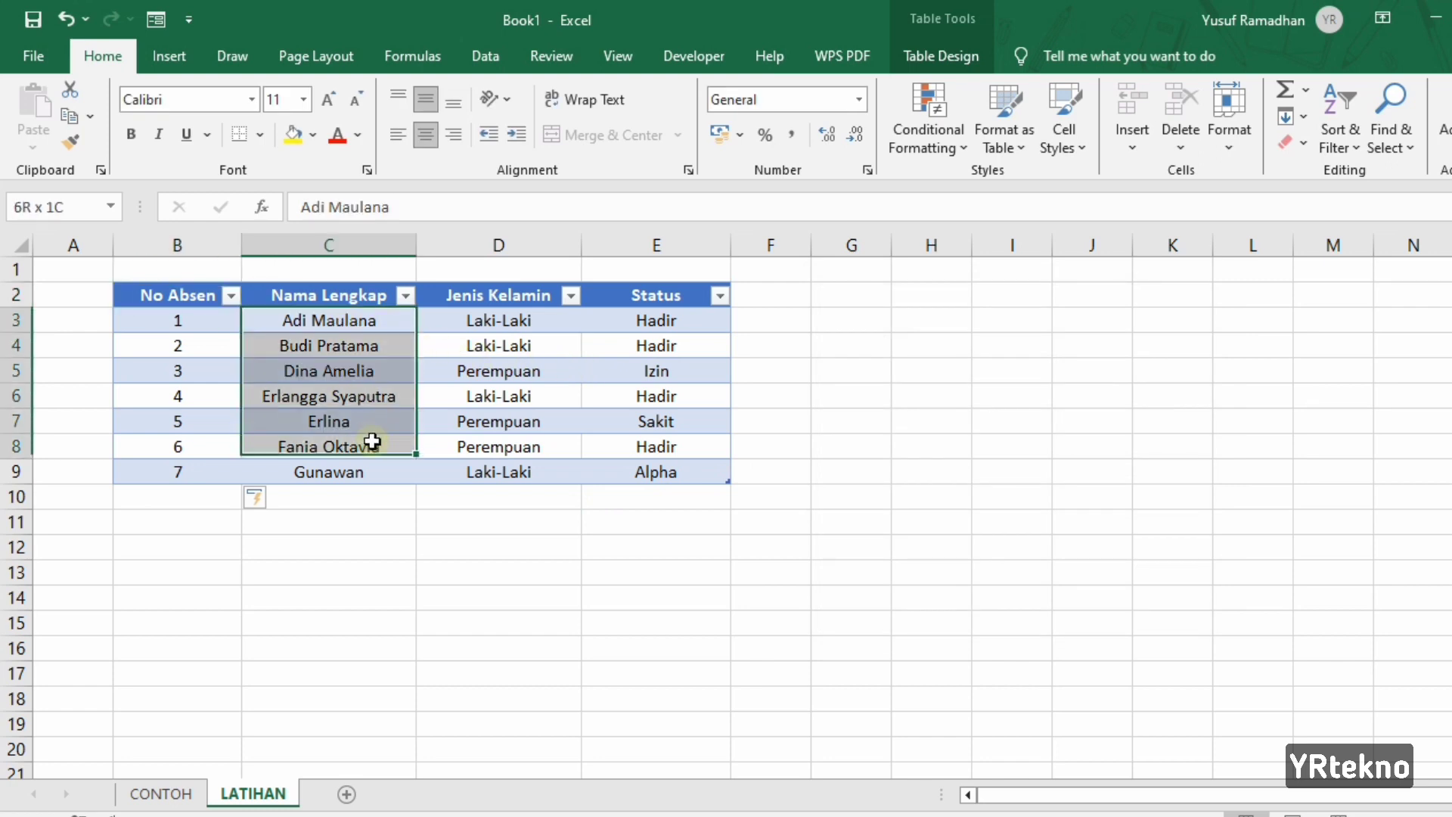
{"action": "left_click", "coordinate": [399, 134]}
{"action": "left_click", "coordinate": [803, 337]}
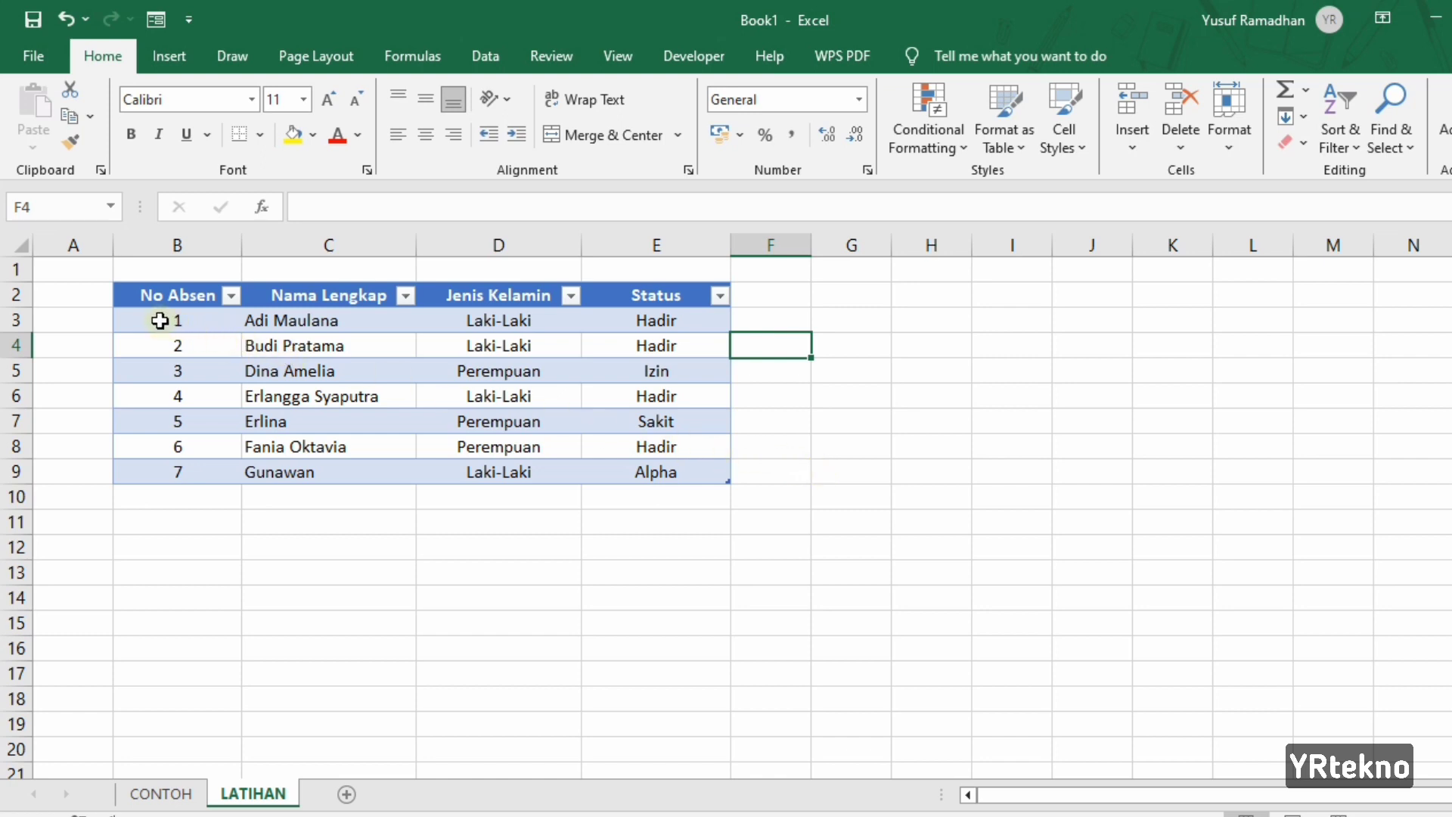
Select cell B3 and open the LATIHAN data form from the Quick Access Toolbar, nudged slightly left.
{"action": "left_click", "coordinate": [160, 321]}
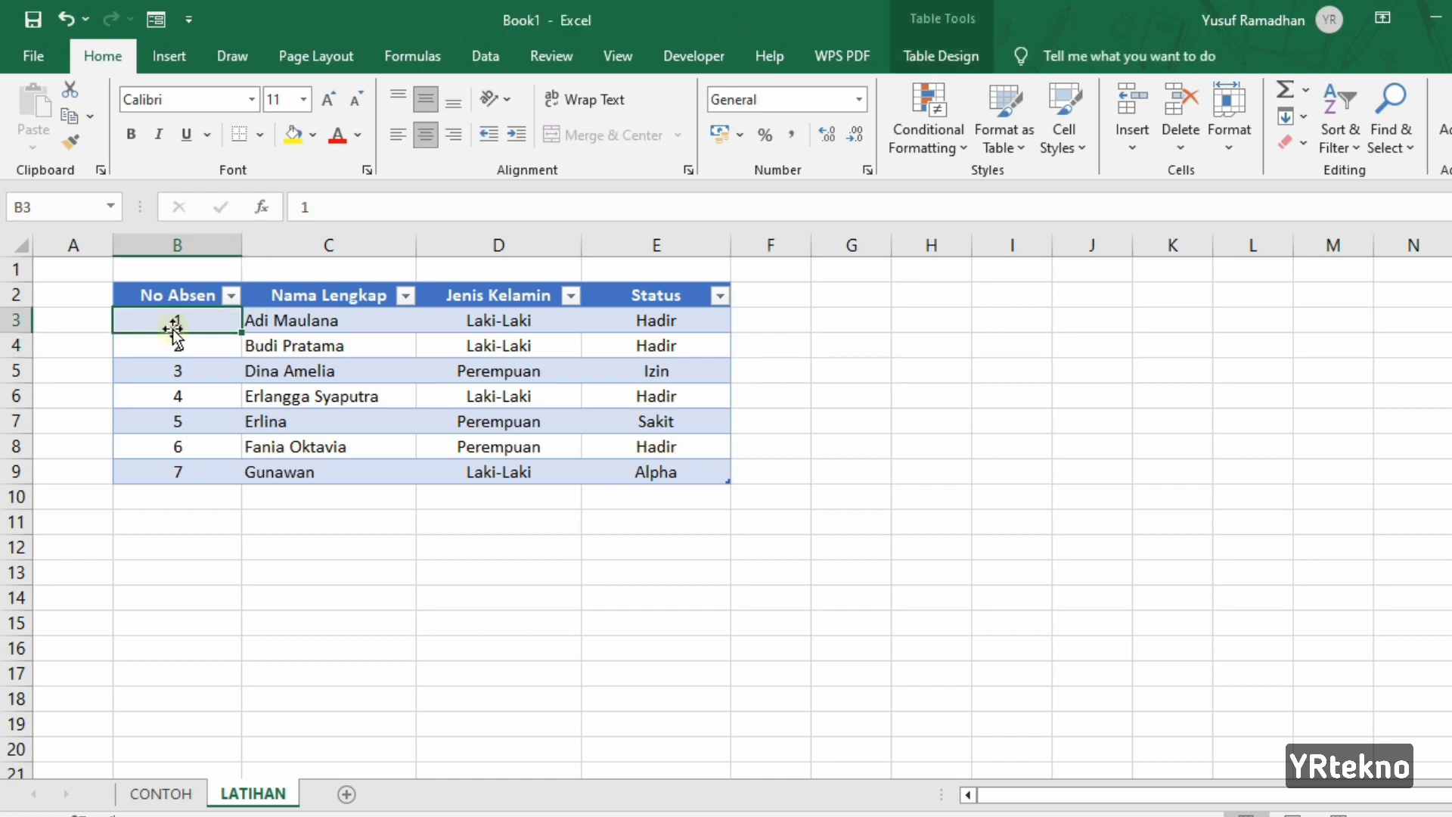
{"action": "left_click", "coordinate": [154, 19]}
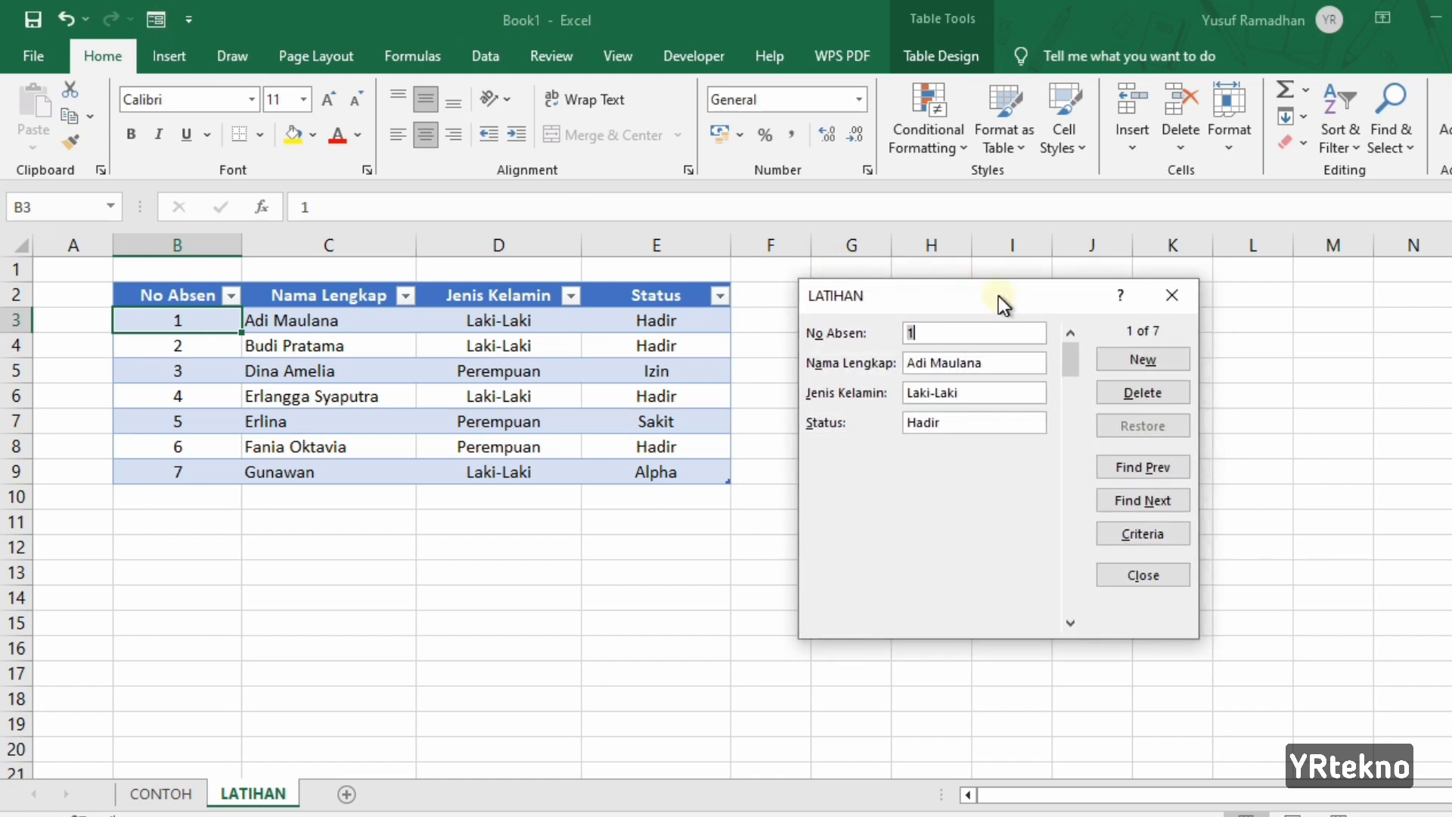
{"action": "left_click_drag", "start_coordinate": [1014, 297], "coordinate": [989, 296]}
{"action": "left_click", "coordinate": [961, 331]}
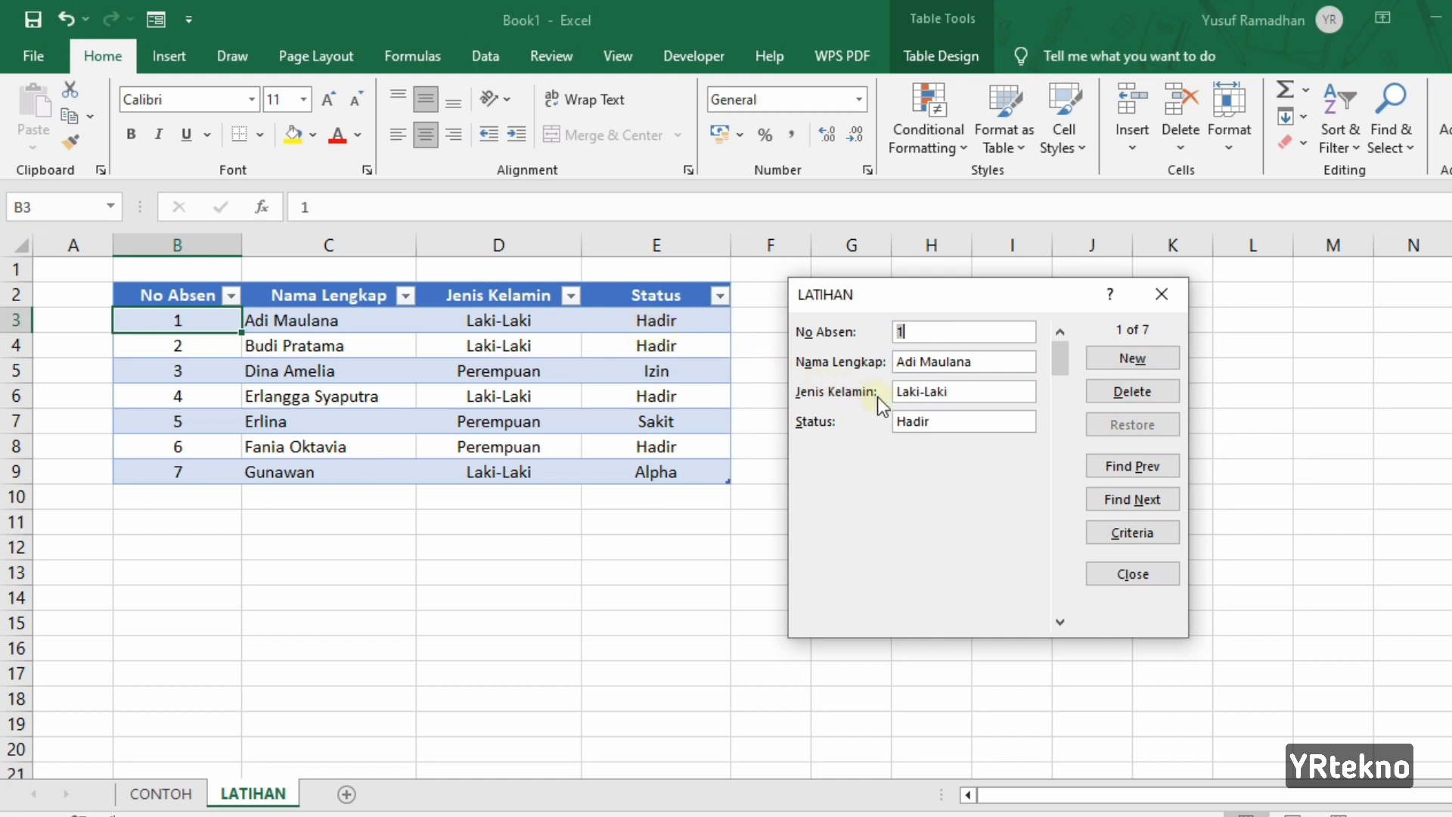
Replace record 1's Status value Hadir with Sakit and save the record.
{"action": "left_click", "coordinate": [940, 425]}
{"action": "key", "text": "BackSpace"}
{"action": "key", "text": "BackSpace"}
{"action": "key", "text": "BackSpace"}
{"action": "key", "text": "BackSpace"}
{"action": "key", "text": "BackSpace"}
{"action": "type", "text": "Sakit"}
{"action": "key", "text": "Return"}
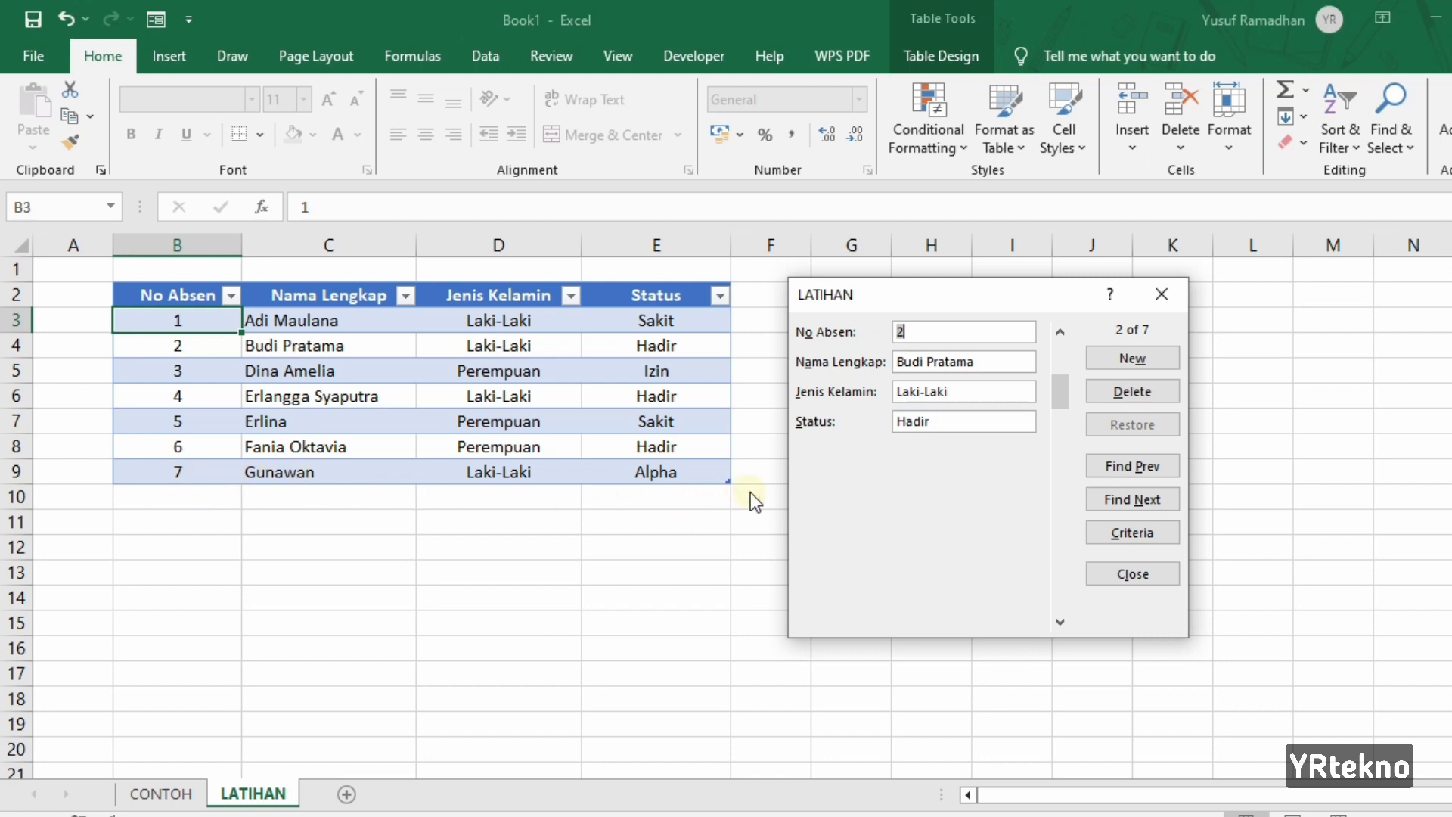
Browse forward through the records, then step back with Find Prev to record 1 of 7.
{"action": "left_click", "coordinate": [1165, 499]}
{"action": "left_click", "coordinate": [1165, 500]}
{"action": "left_click", "coordinate": [1165, 499]}
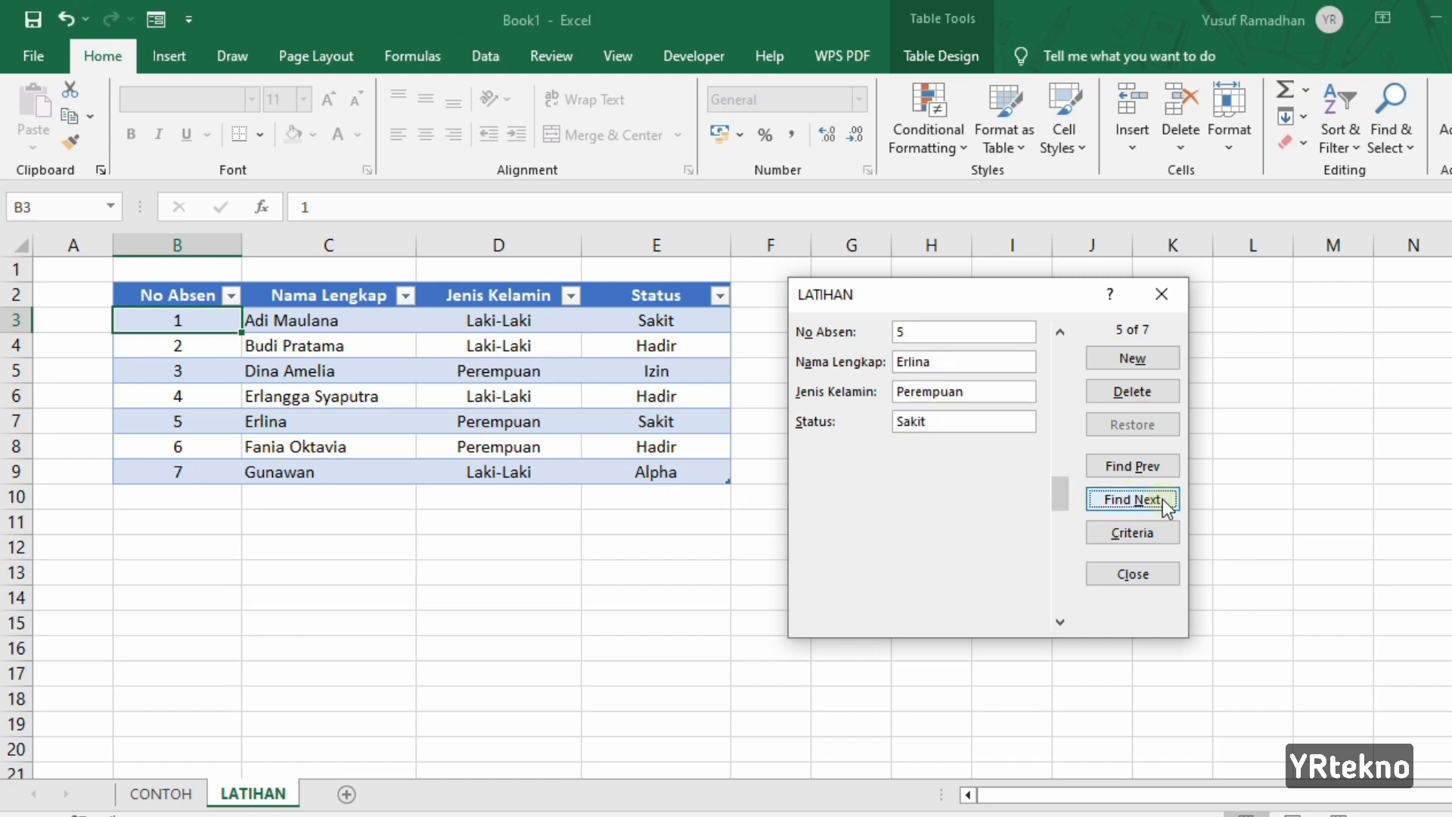
{"action": "left_click", "coordinate": [1163, 499]}
{"action": "left_click", "coordinate": [1143, 498]}
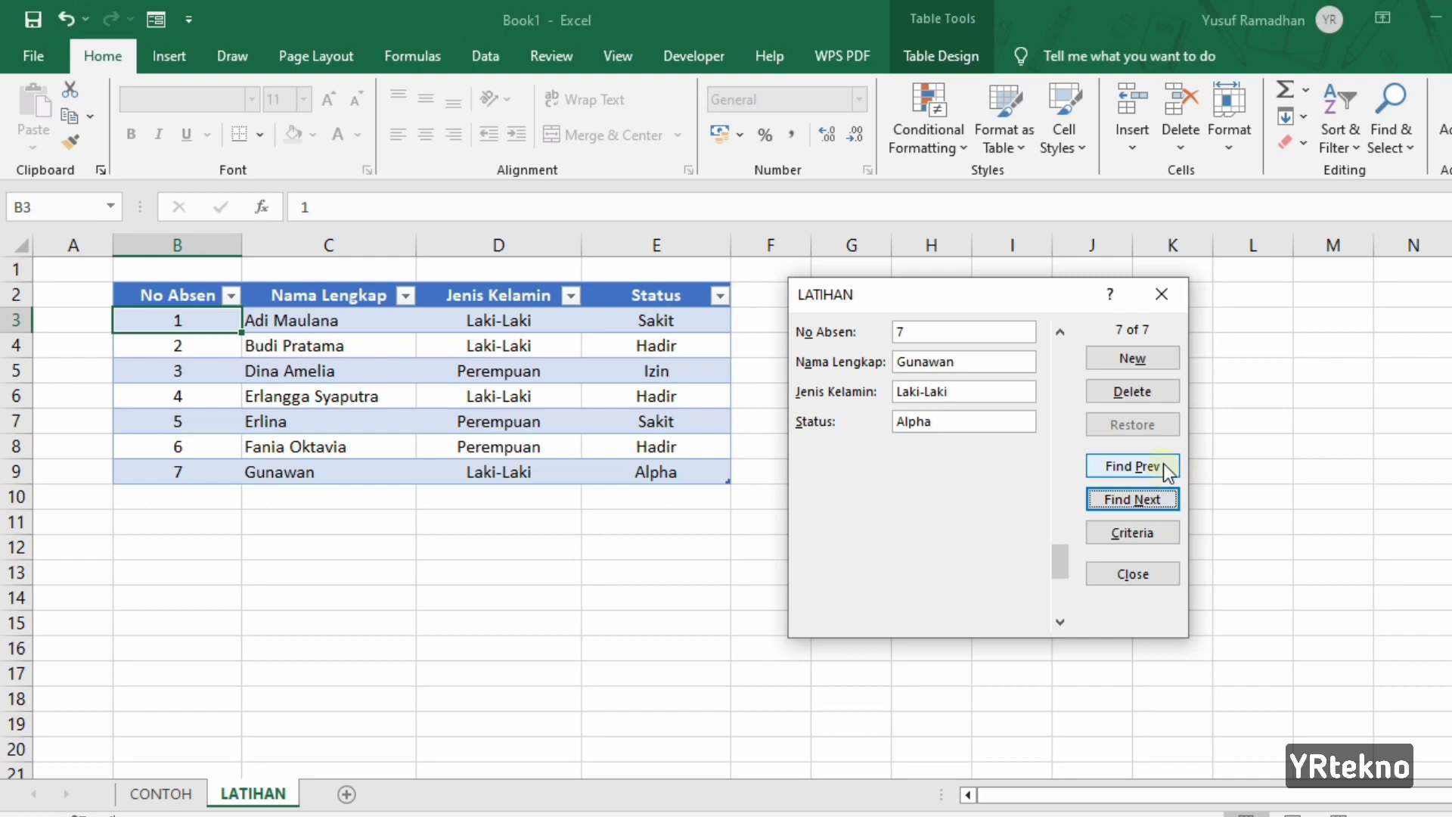
{"action": "left_click", "coordinate": [1163, 462]}
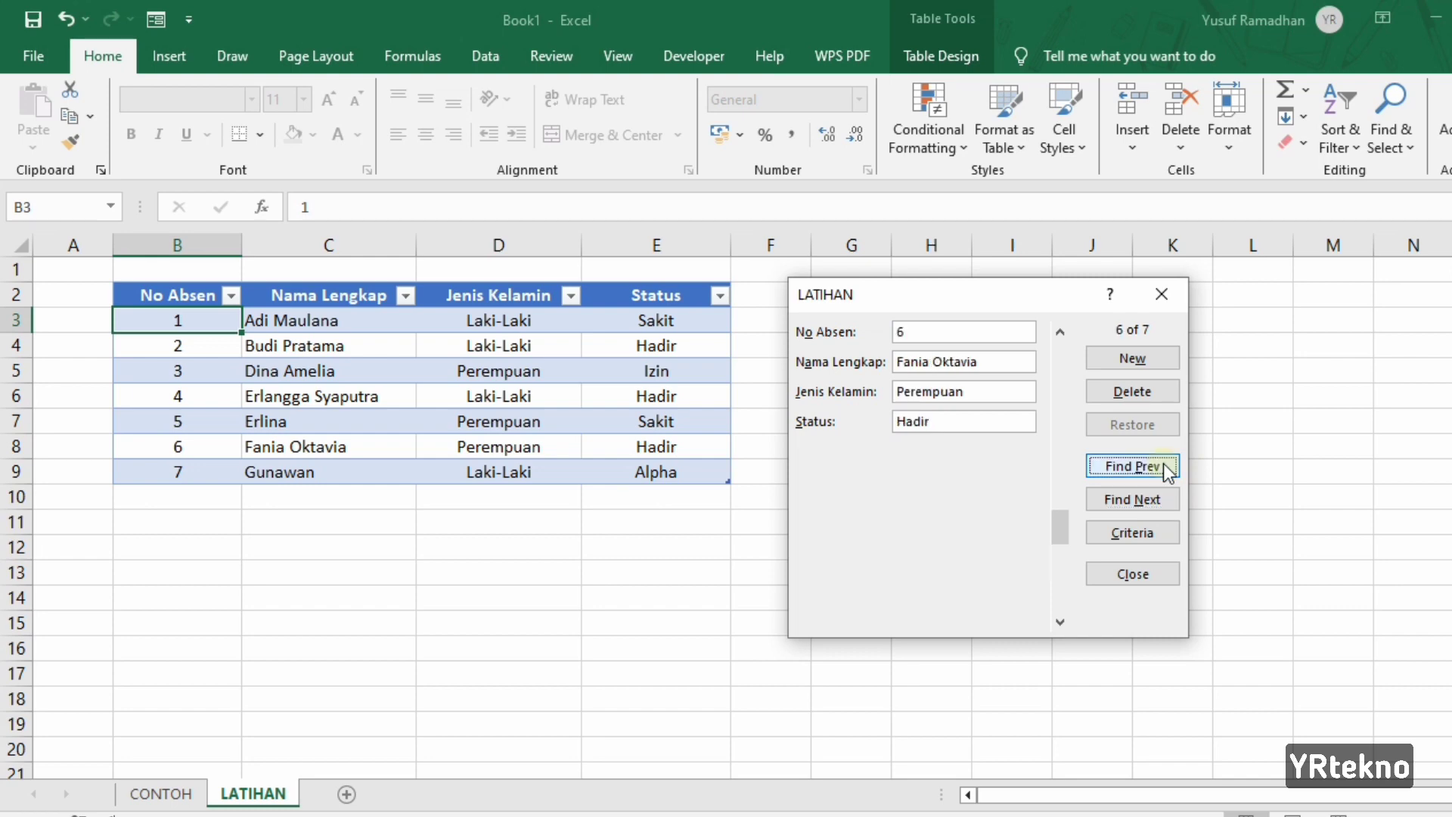
{"action": "left_click", "coordinate": [1164, 463]}
{"action": "left_click", "coordinate": [1163, 463]}
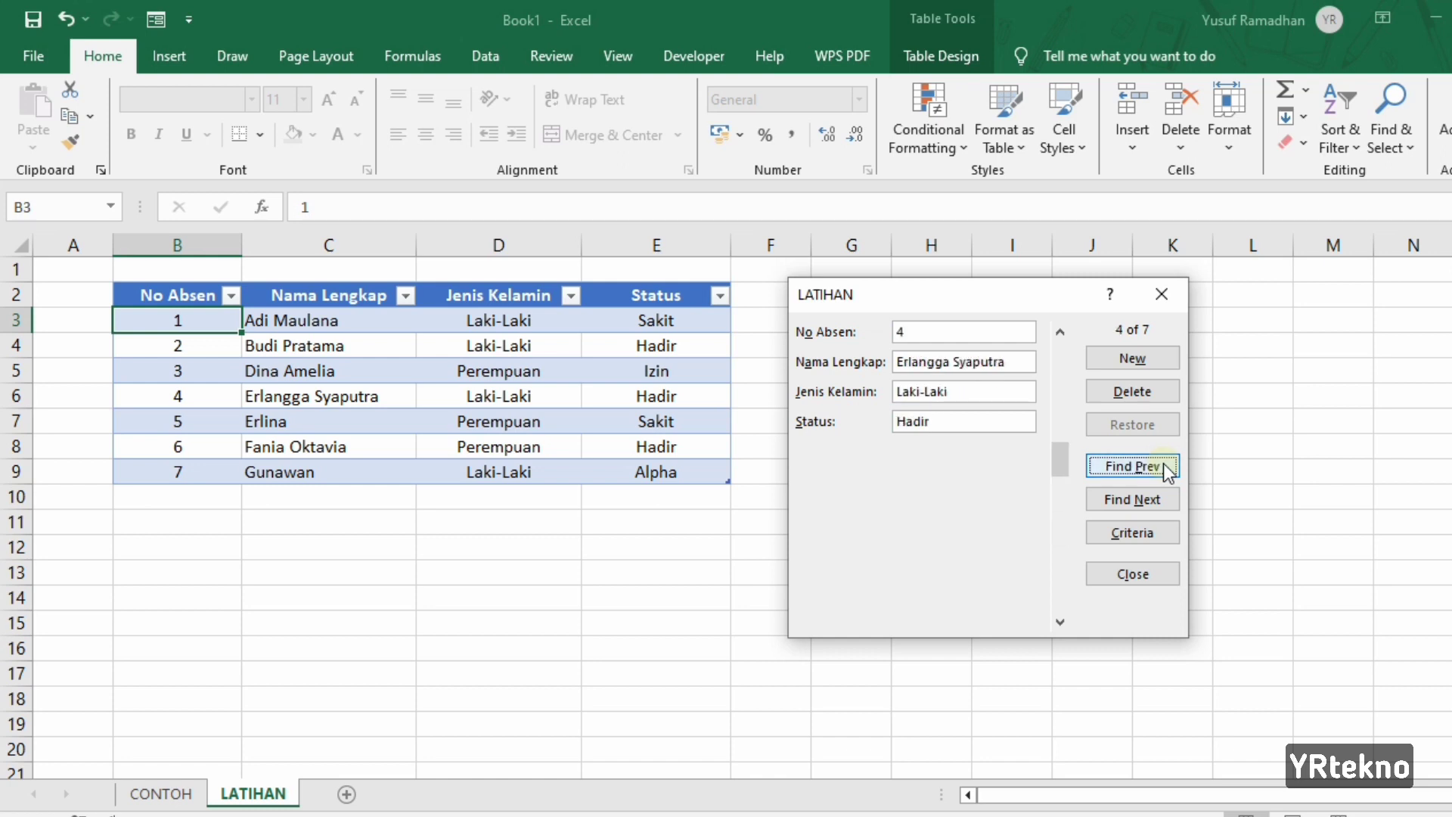
{"action": "left_click", "coordinate": [1163, 463]}
{"action": "left_click", "coordinate": [1163, 463]}
{"action": "left_click", "coordinate": [1163, 463]}
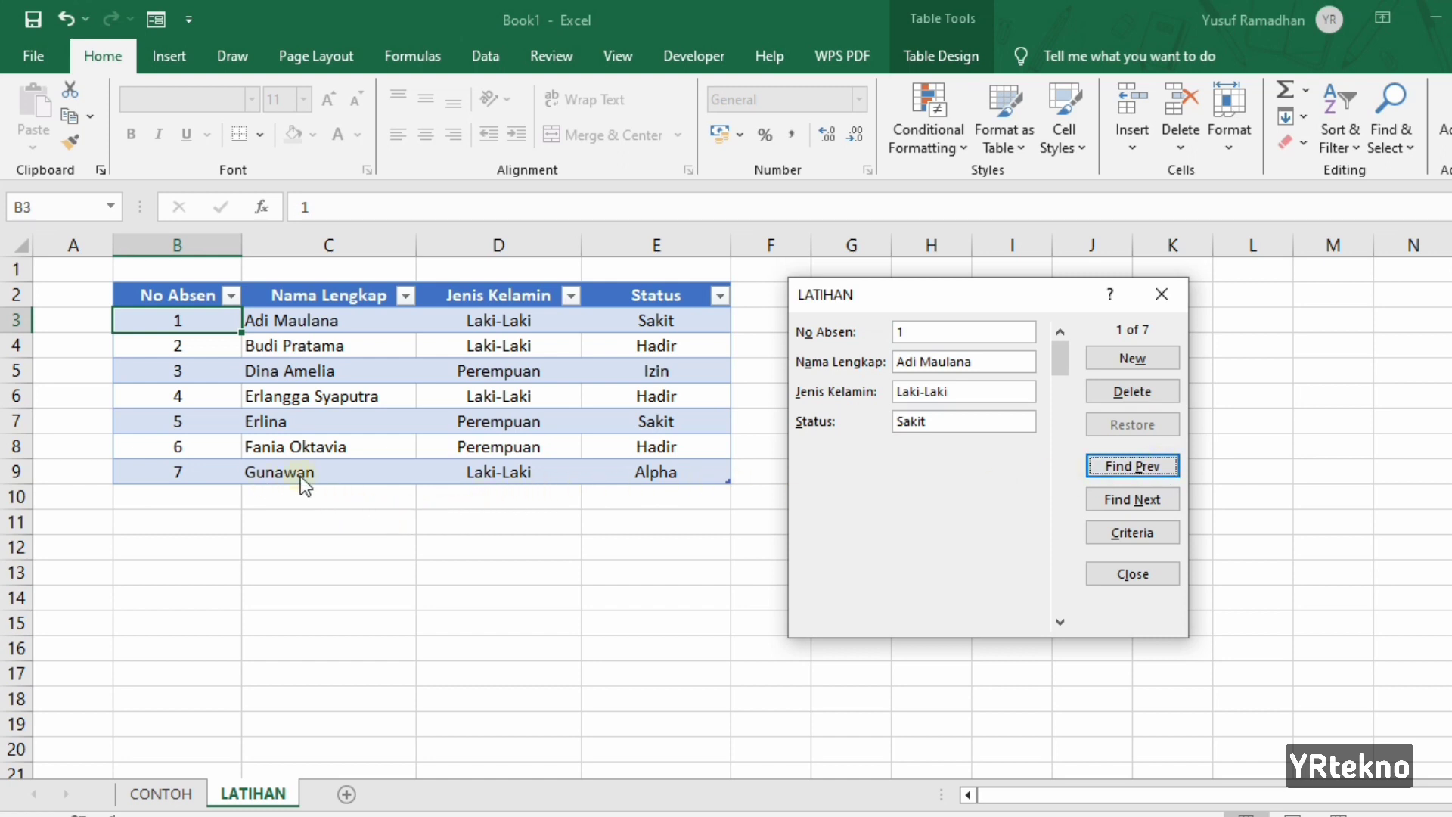
Step forward with Find Next to the last record, No Absen 7 (7 of 7).
{"action": "left_click", "coordinate": [1167, 506]}
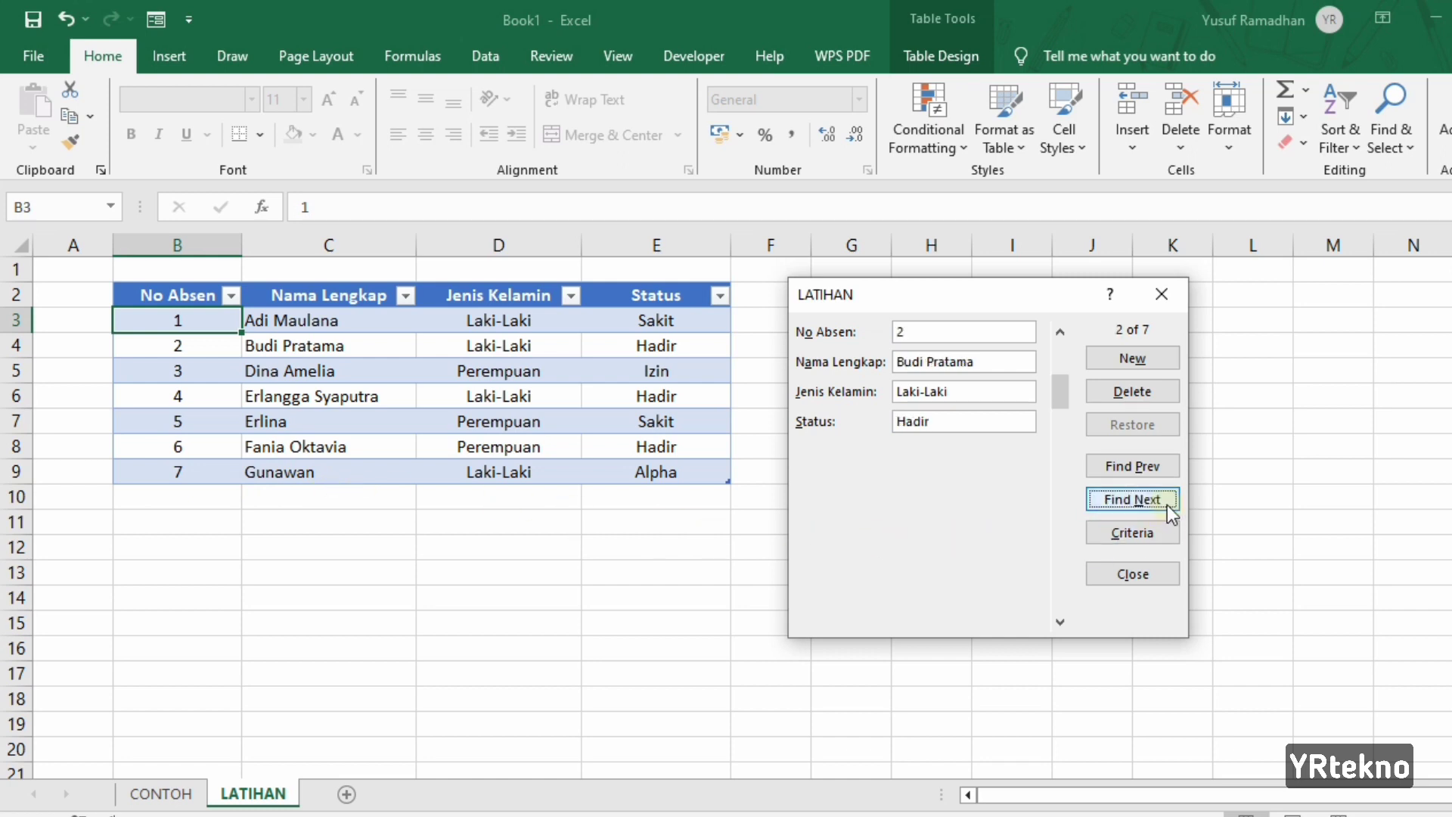
{"action": "left_click", "coordinate": [1168, 505]}
{"action": "left_click", "coordinate": [1165, 503]}
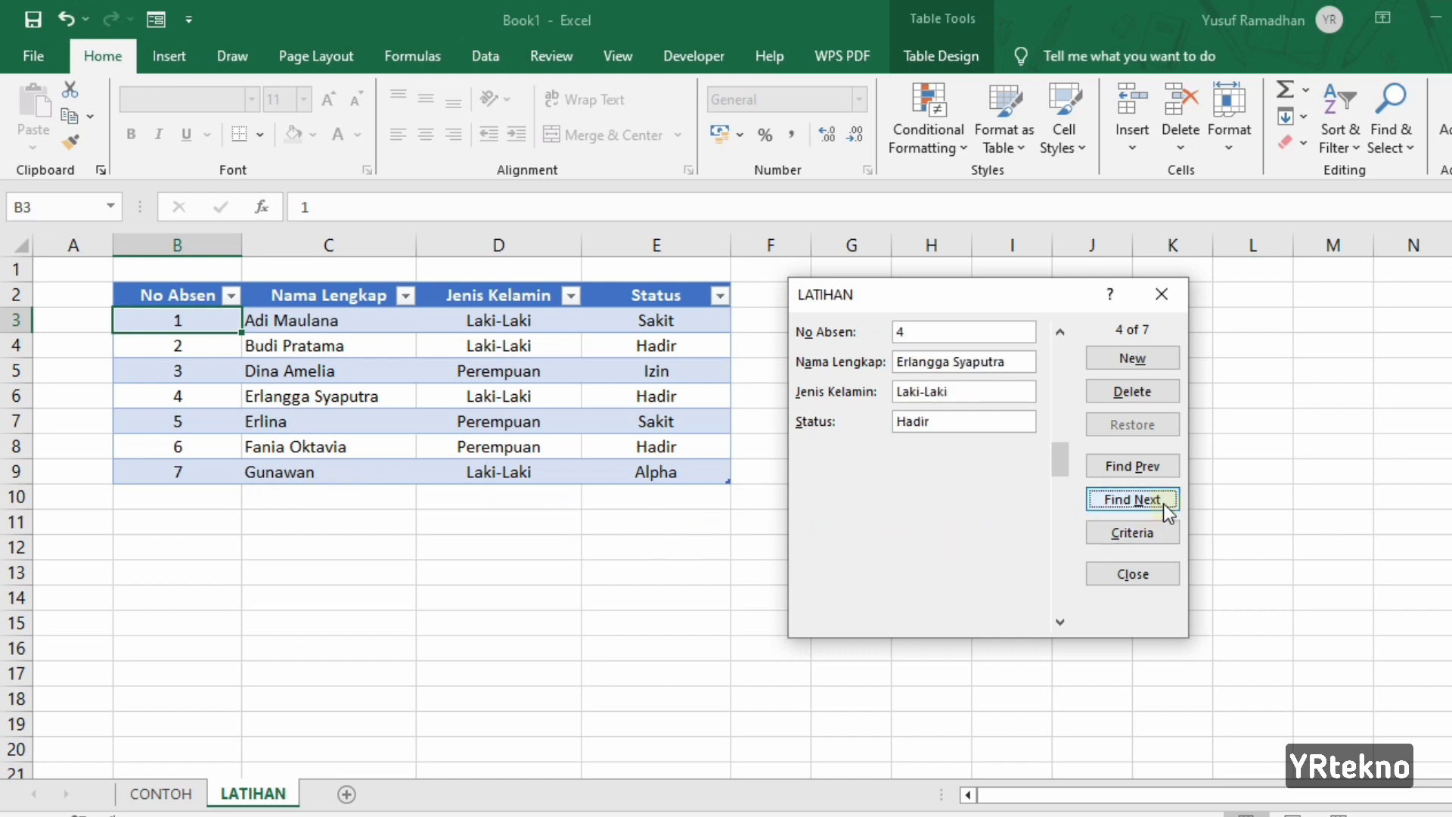
{"action": "left_click", "coordinate": [1163, 503]}
{"action": "left_click", "coordinate": [1163, 502]}
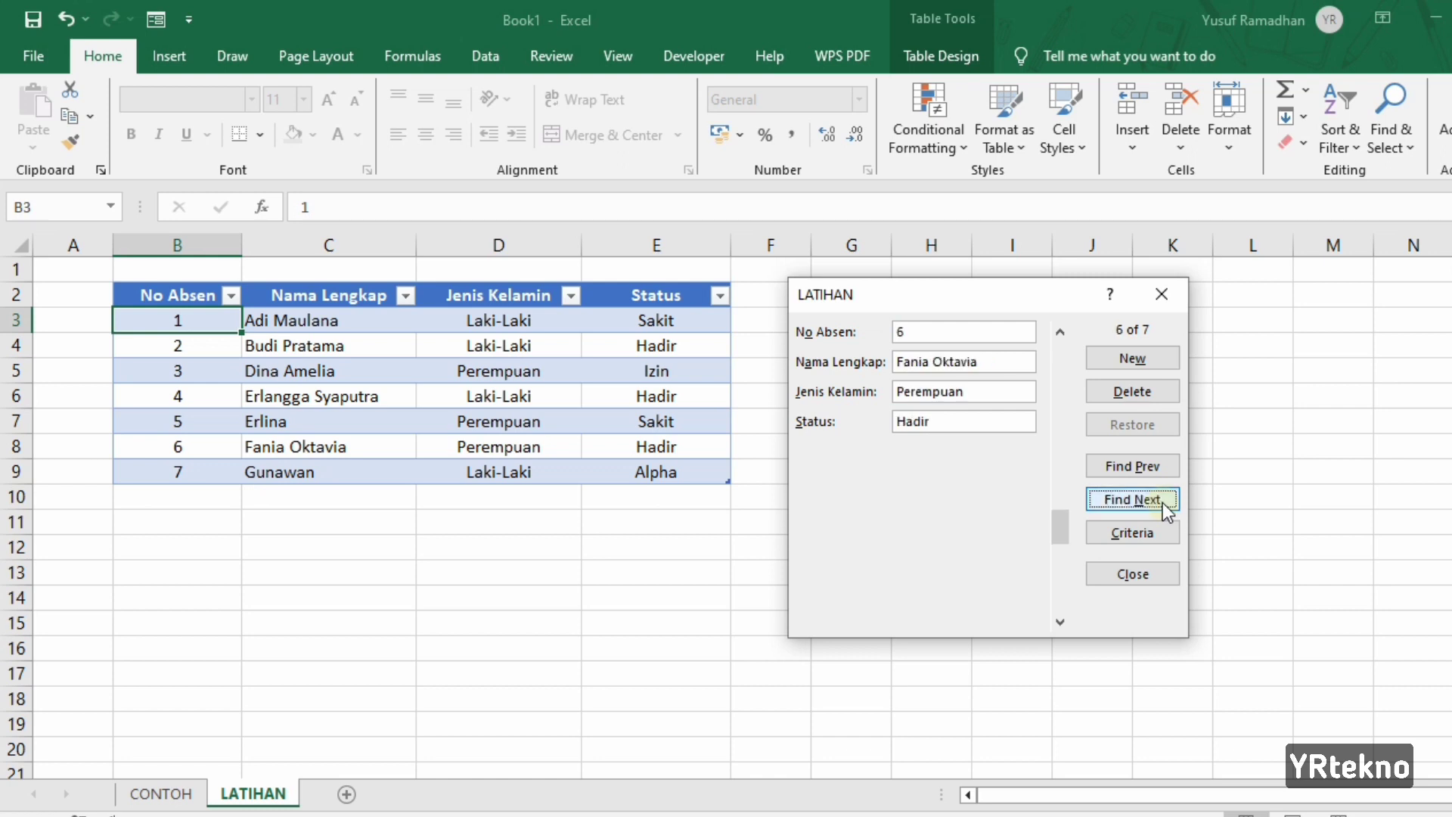
{"action": "left_click", "coordinate": [1163, 502]}
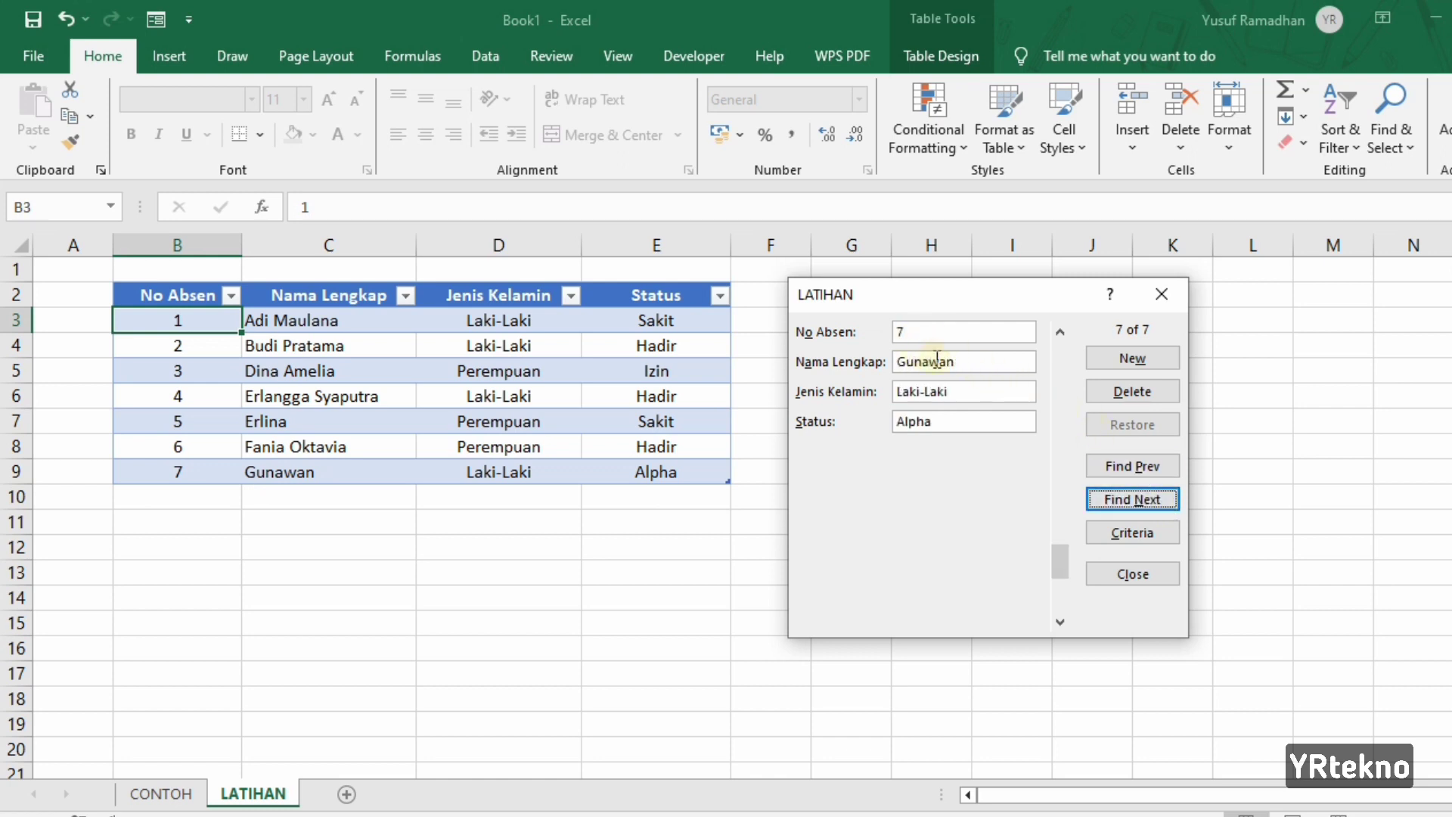
Change record 7's Status from Alpha to Hadir and save it.
{"action": "left_click", "coordinate": [943, 420]}
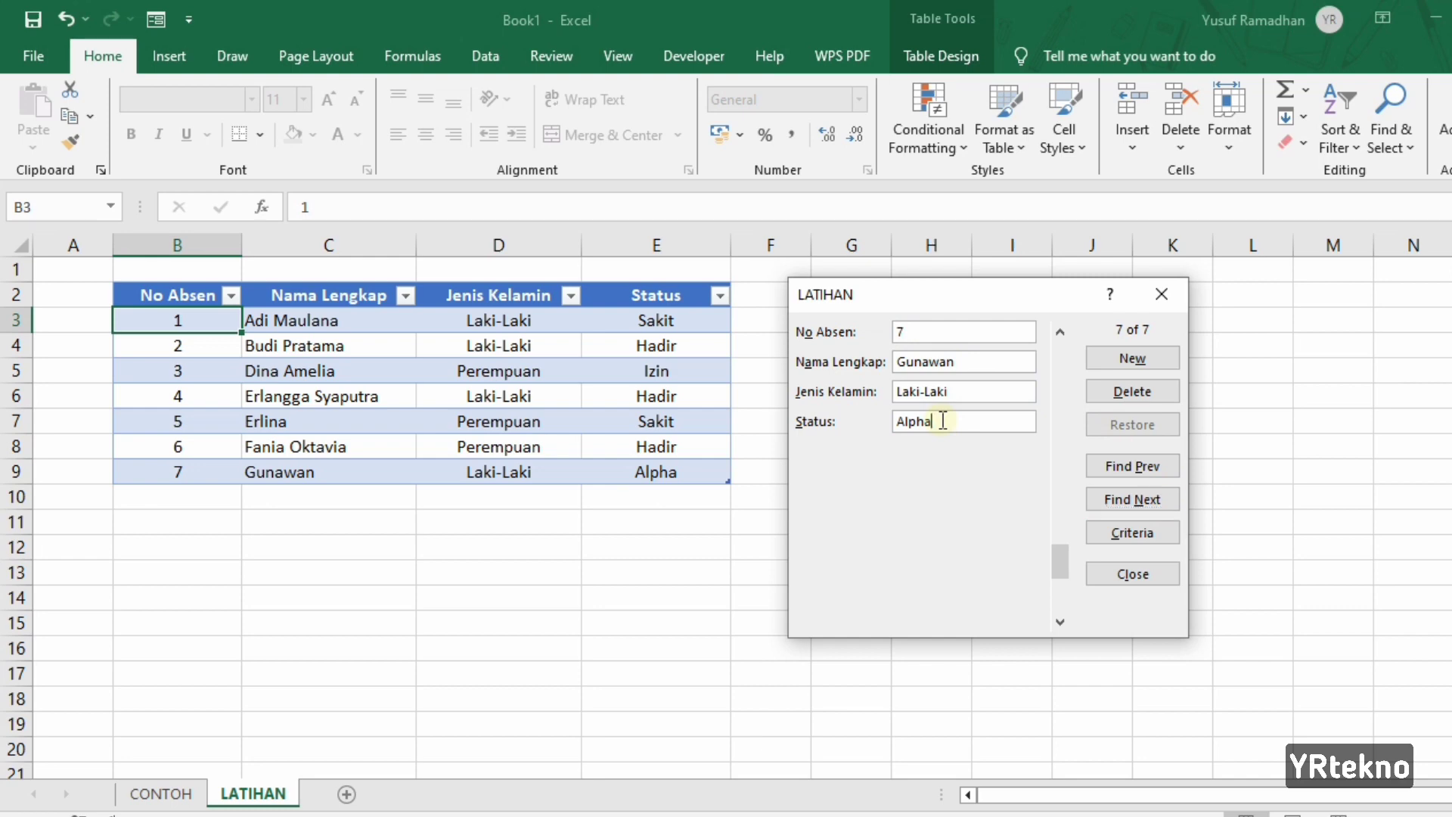
{"action": "key", "text": "BackSpace"}
{"action": "key", "text": "BackSpace"}
{"action": "key", "text": "Return"}
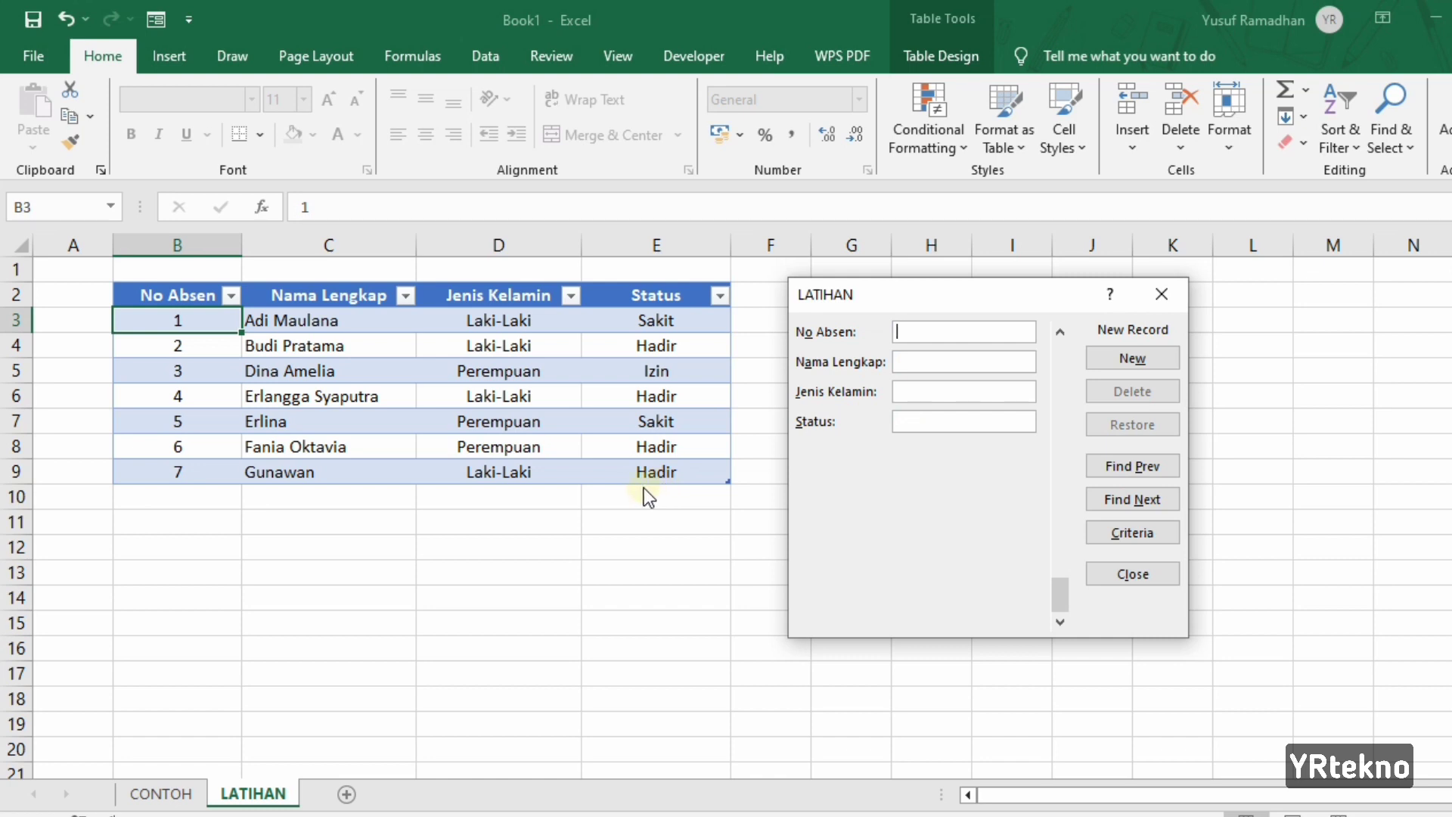
Close the data form and reopen it from the Quick Access Toolbar at record 1 of 7.
{"action": "left_click", "coordinate": [1126, 578]}
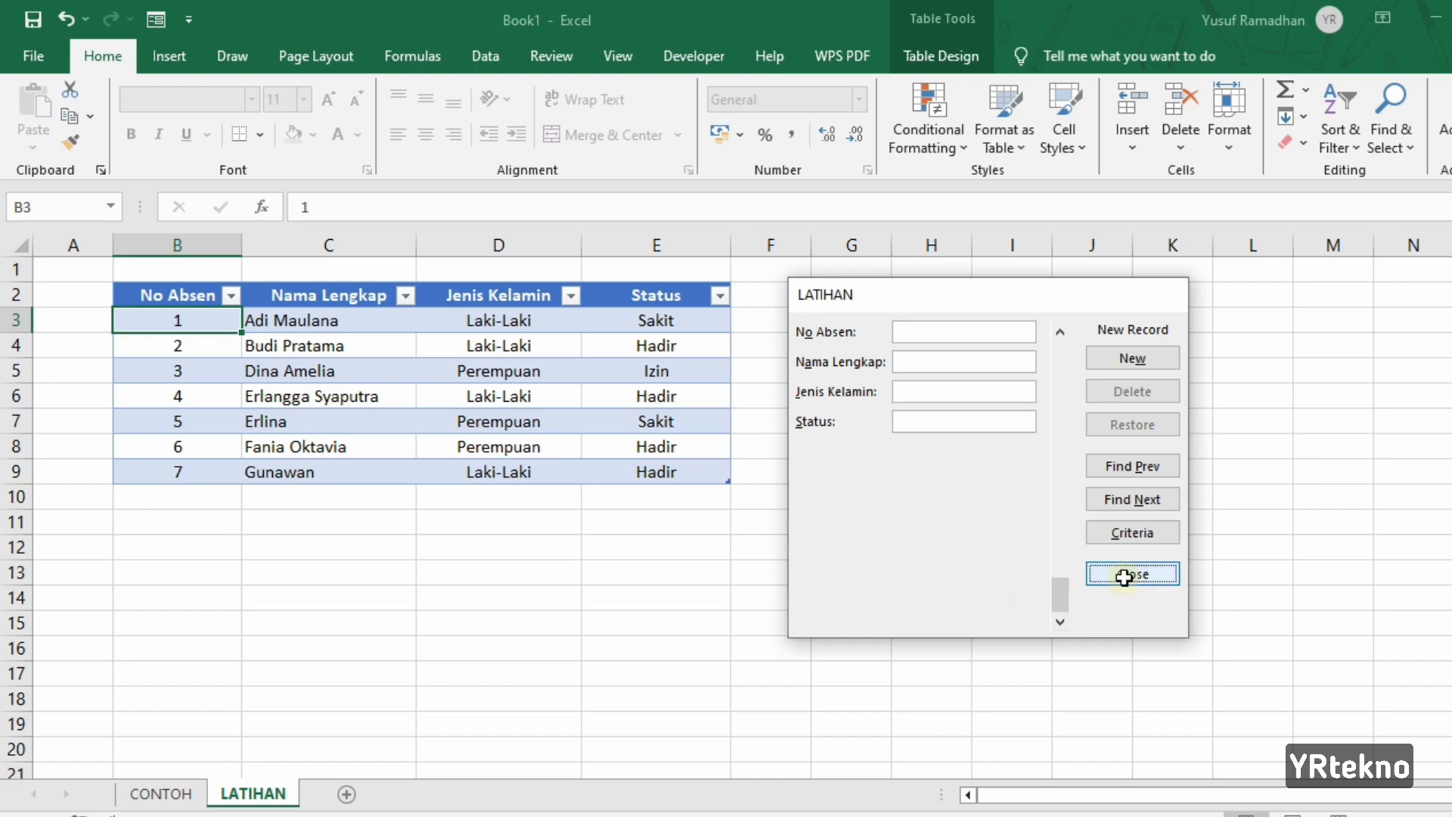
{"action": "left_click", "coordinate": [155, 21]}
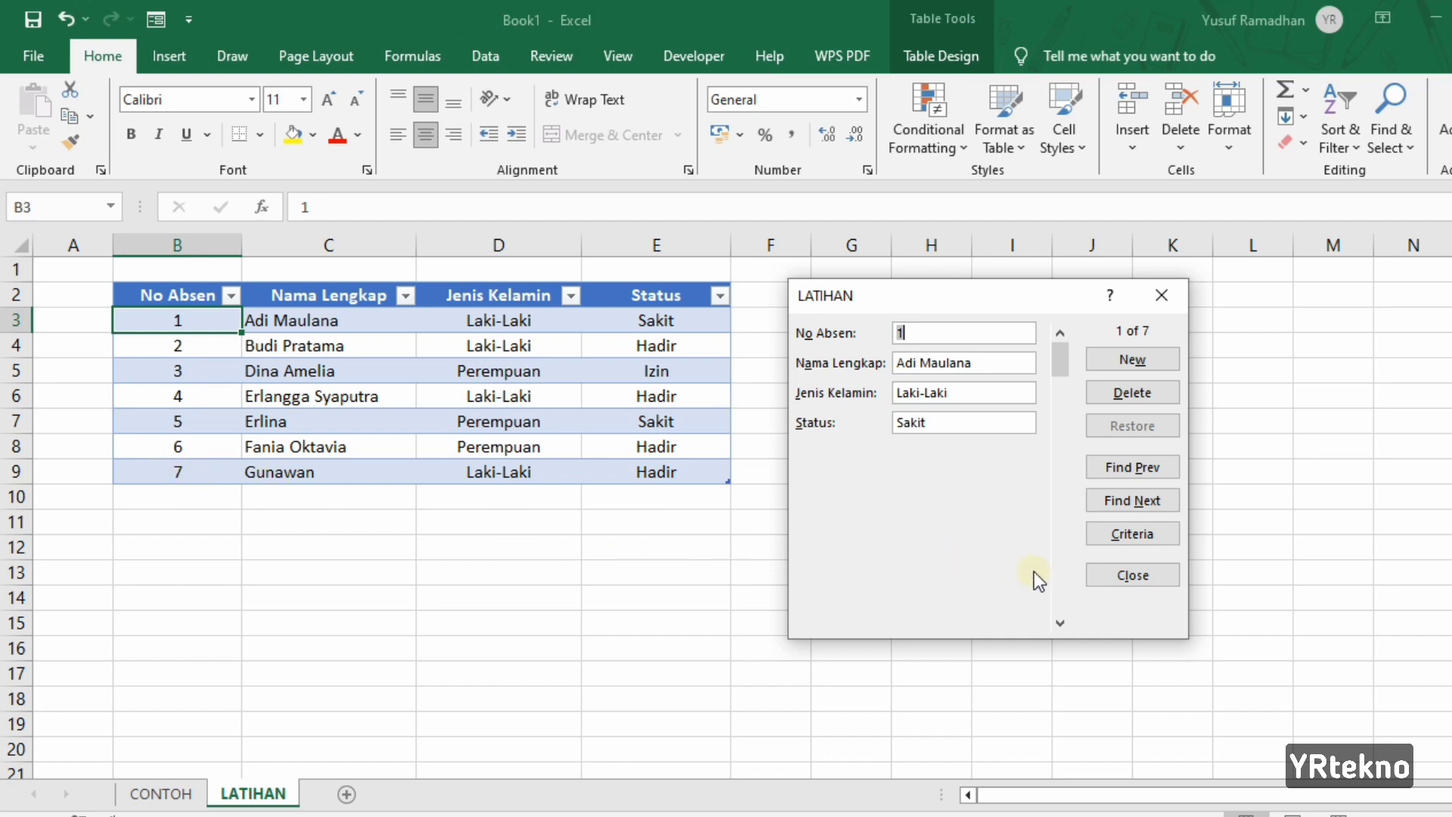
Search the data form by criteria for No Absen 7.
{"action": "left_click", "coordinate": [1164, 540]}
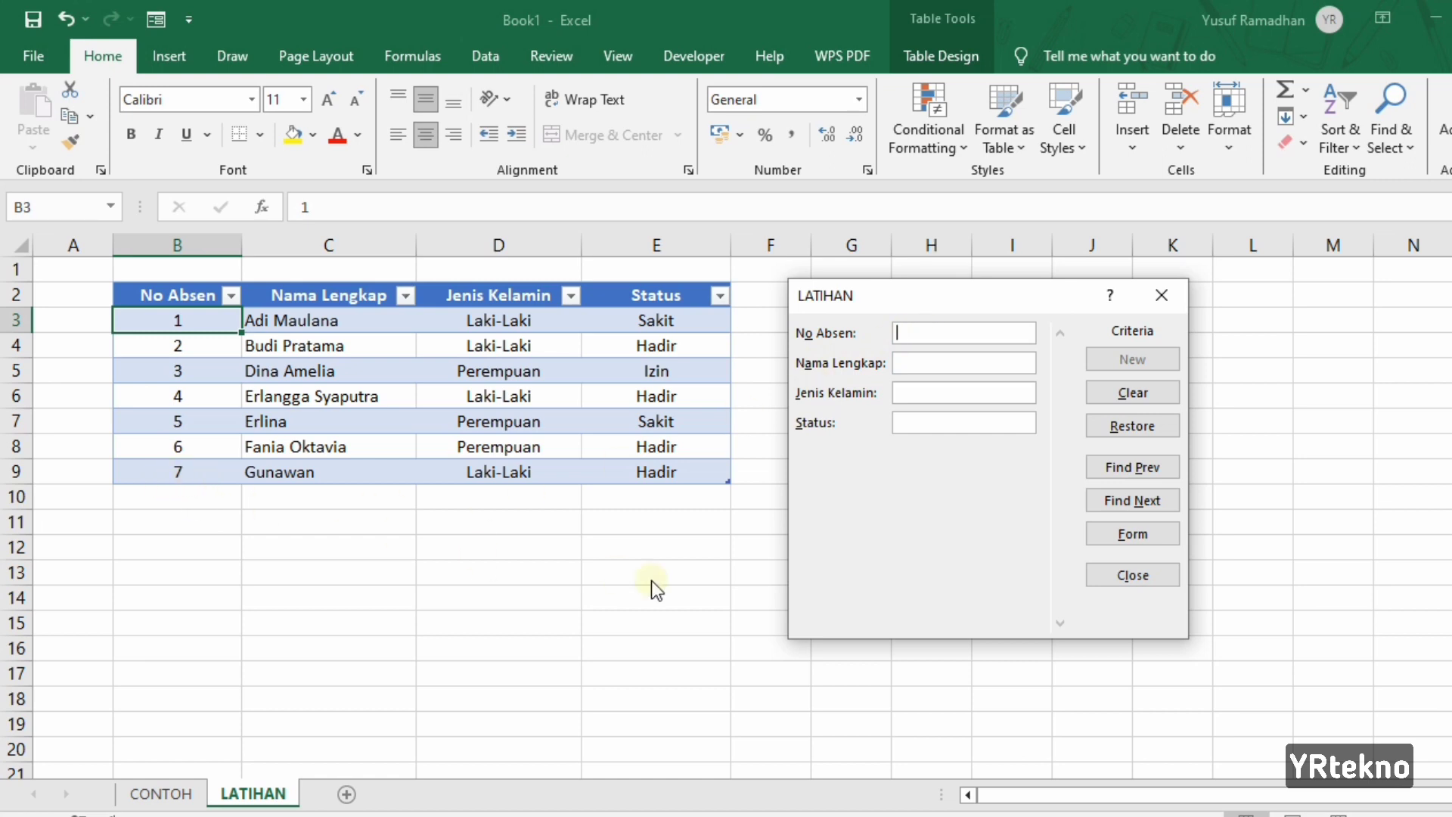
{"action": "type", "text": "7"}
{"action": "key", "text": "Return"}
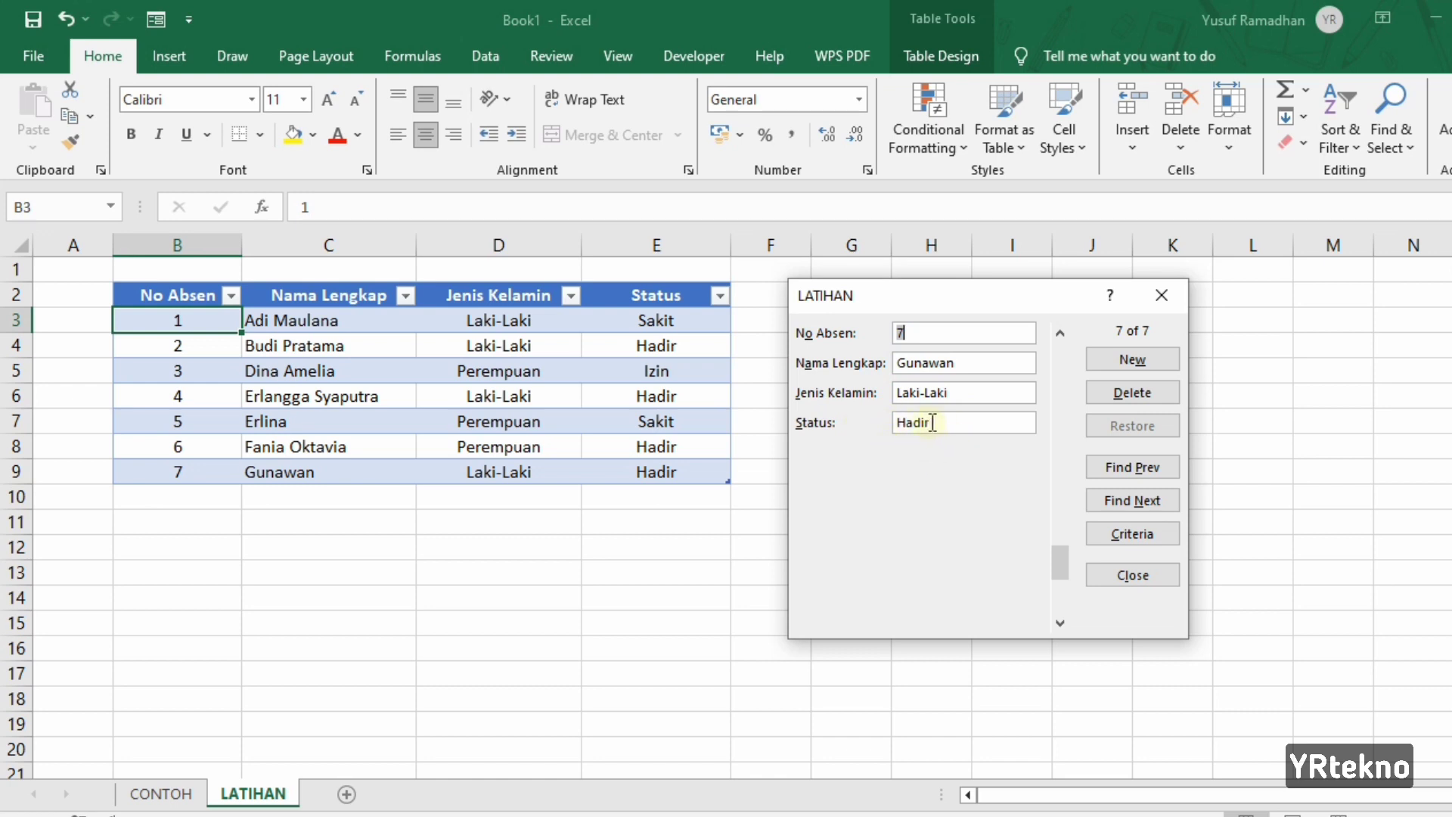
Replace the found record's status Hadir with Sakit, save it, and press Esc.
{"action": "left_click_drag", "start_coordinate": [936, 422], "coordinate": [901, 420]}
{"action": "key", "text": "BackSpace"}
{"action": "type", "text": "Sak"}
{"action": "type", "text": "it"}
{"action": "key", "text": "Return"}
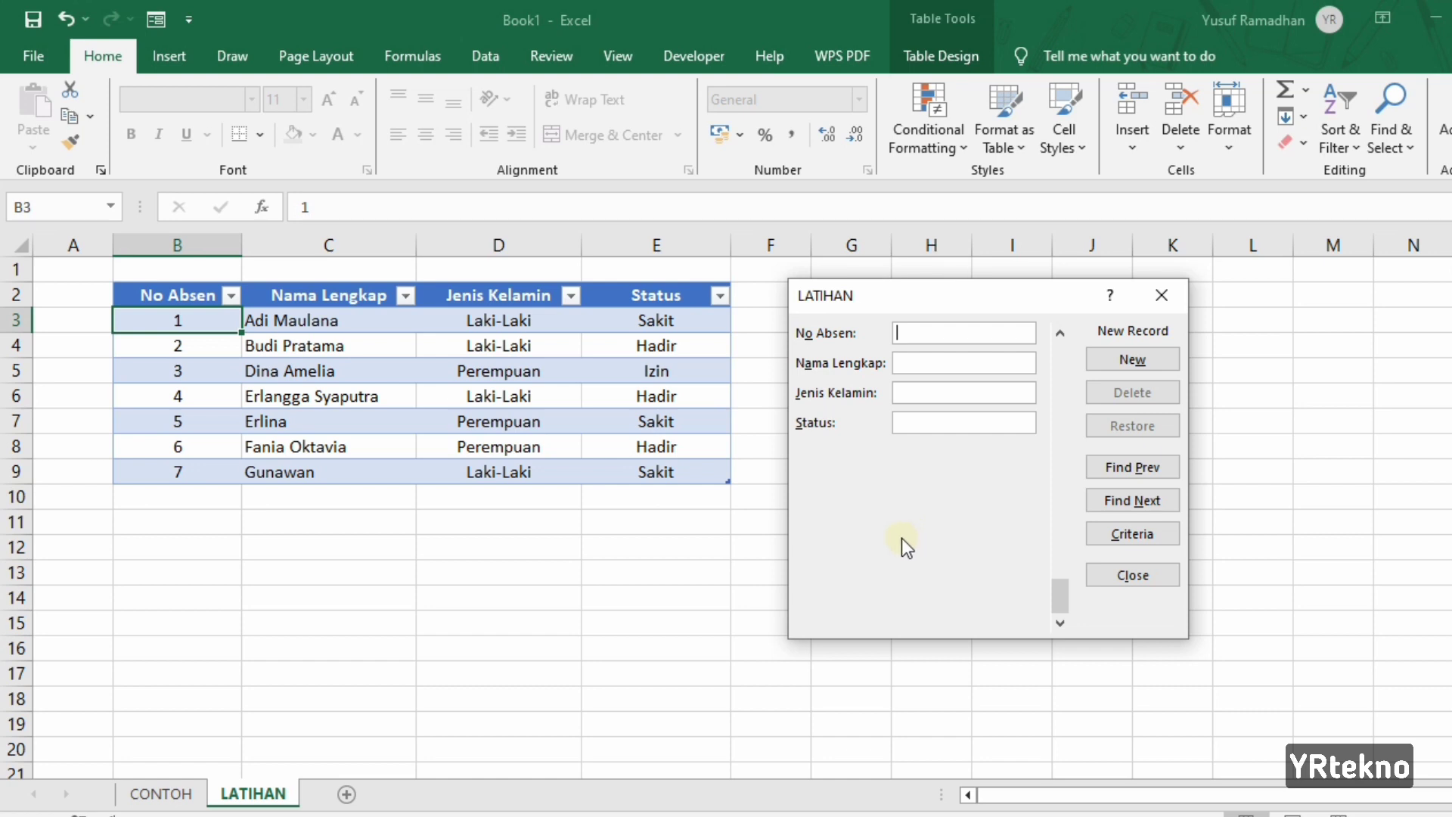
{"action": "key", "text": "Escape"}
Reopen the data form and delete record No Absen 1, confirming the permanent deletion.
{"action": "left_click", "coordinate": [156, 20]}
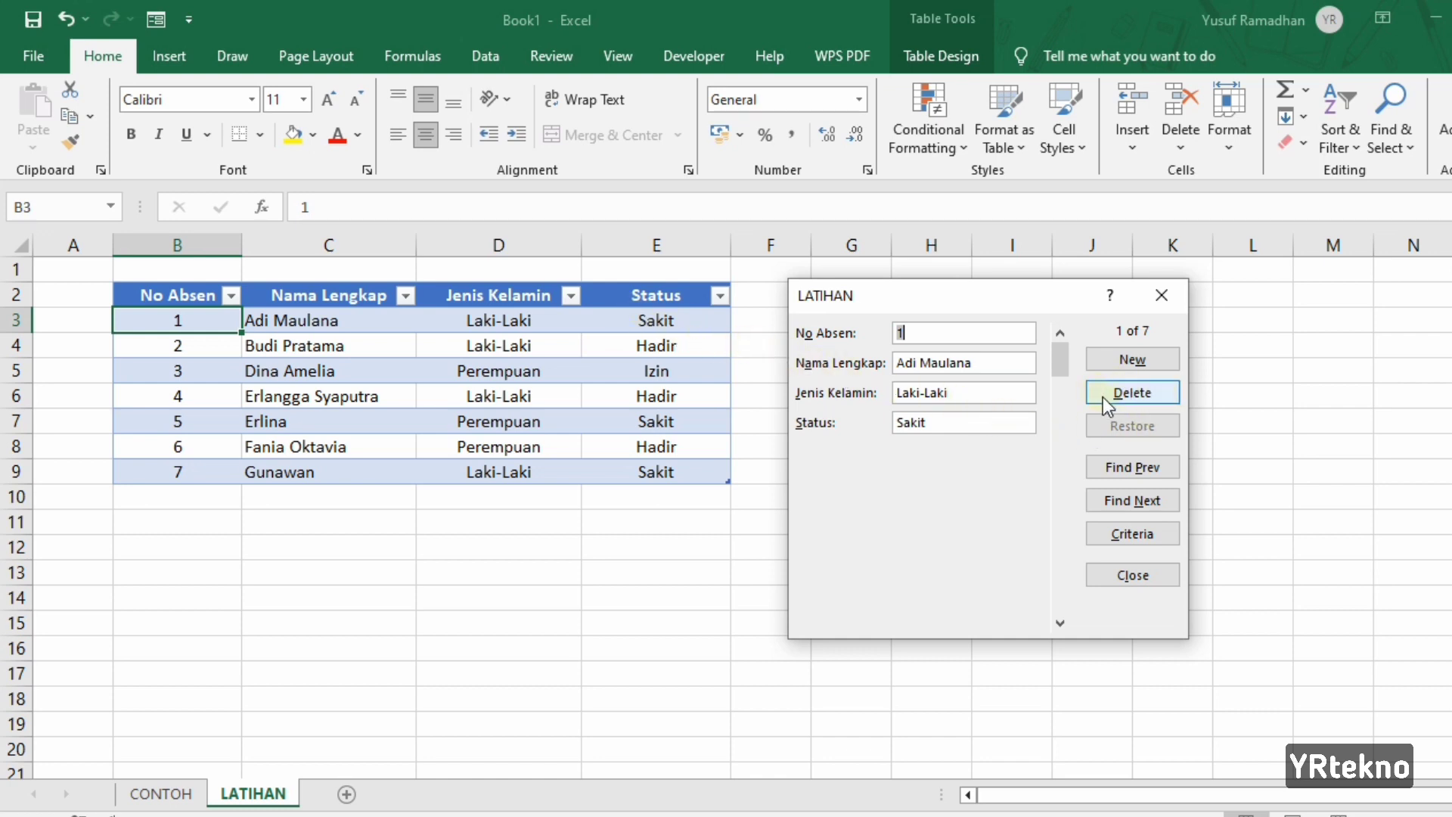
{"action": "left_click", "coordinate": [1122, 393]}
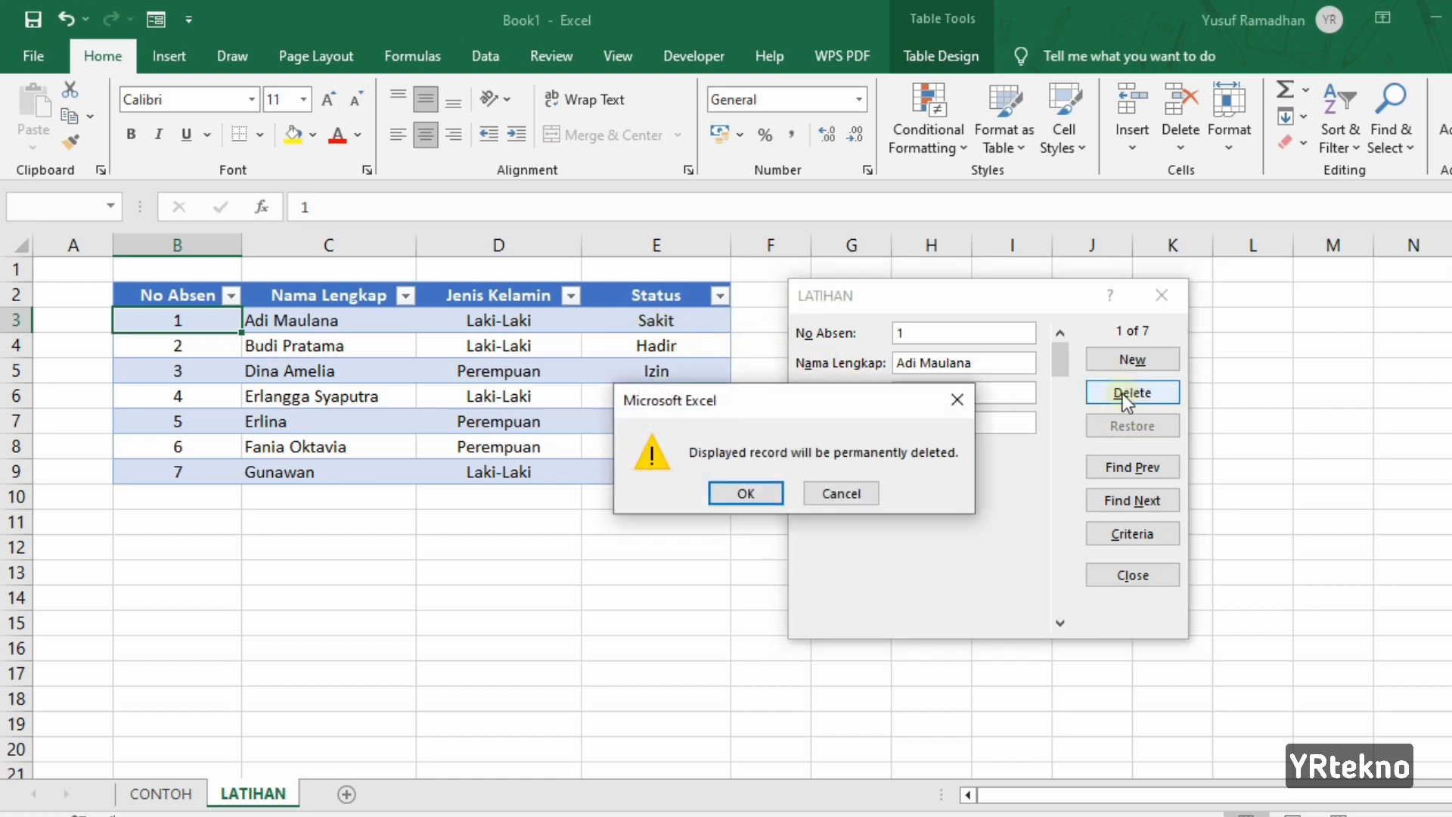
{"action": "left_click", "coordinate": [746, 493]}
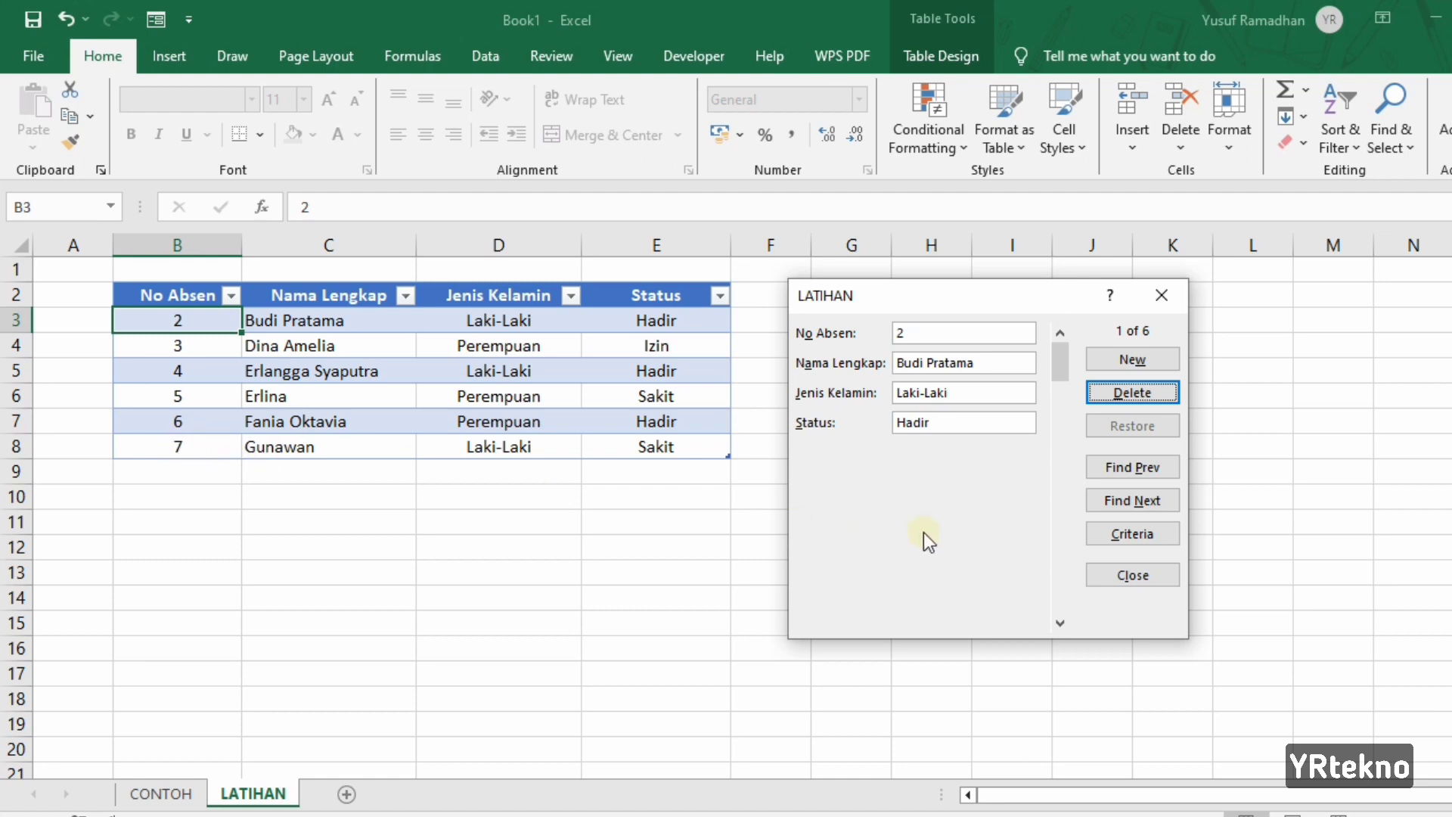
Browse forward to the last record, then back two records with Find Prev.
{"action": "left_click", "coordinate": [1169, 502]}
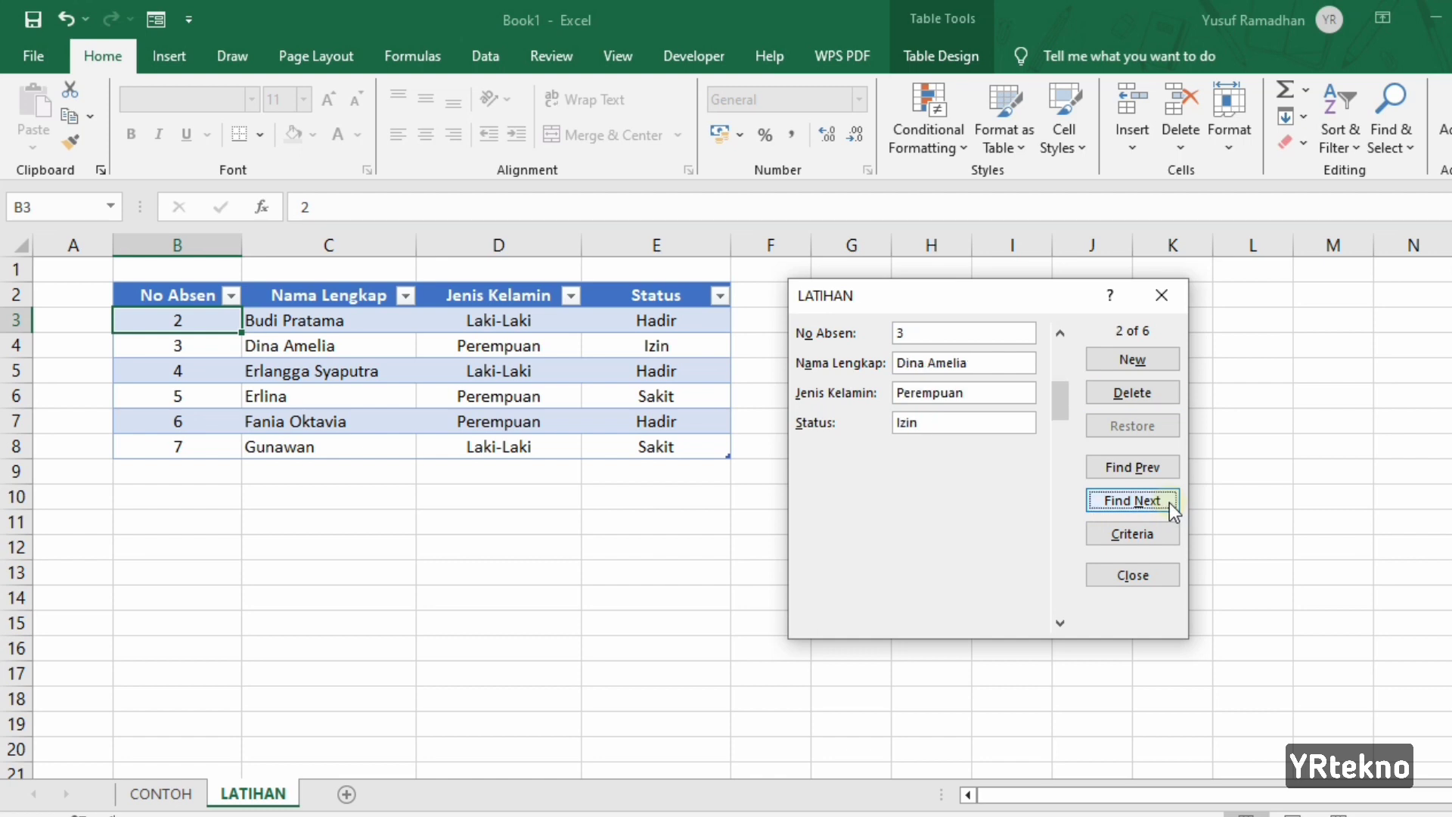
{"action": "left_click", "coordinate": [1170, 502]}
{"action": "left_click", "coordinate": [1167, 502]}
{"action": "left_click", "coordinate": [1161, 501]}
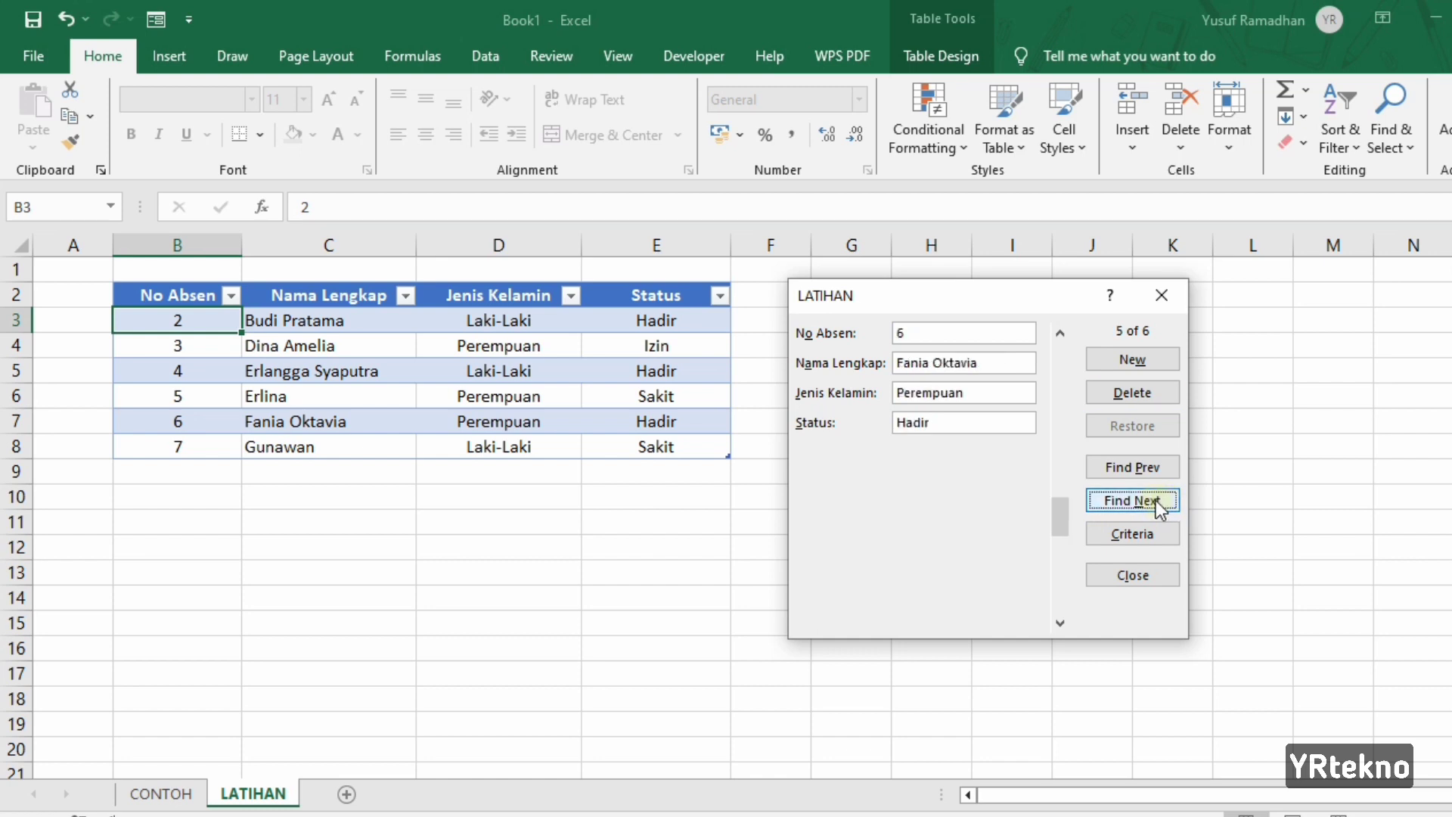
{"action": "left_click", "coordinate": [1156, 501]}
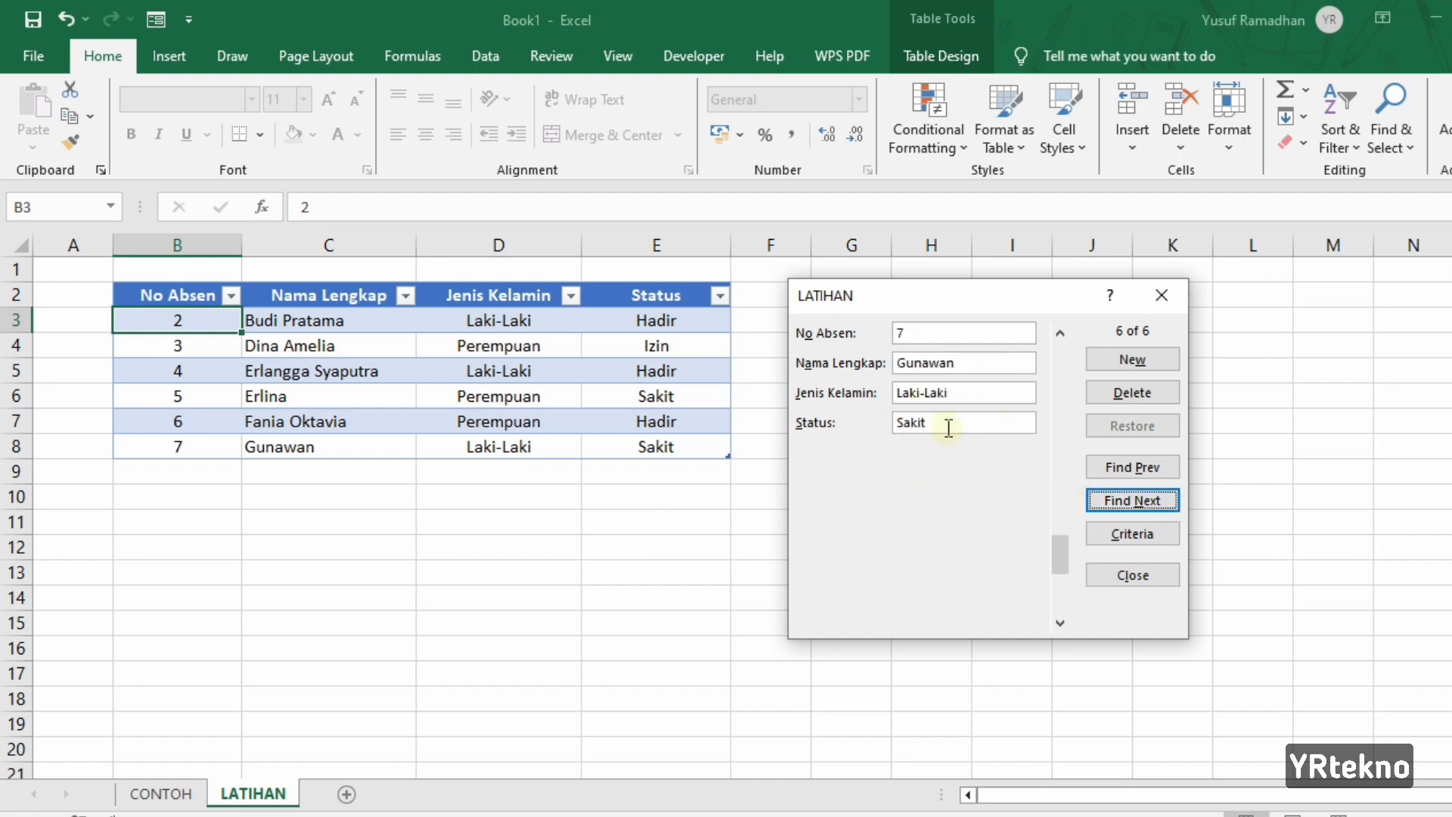
{"action": "left_click", "coordinate": [1156, 465]}
{"action": "left_click", "coordinate": [1156, 465]}
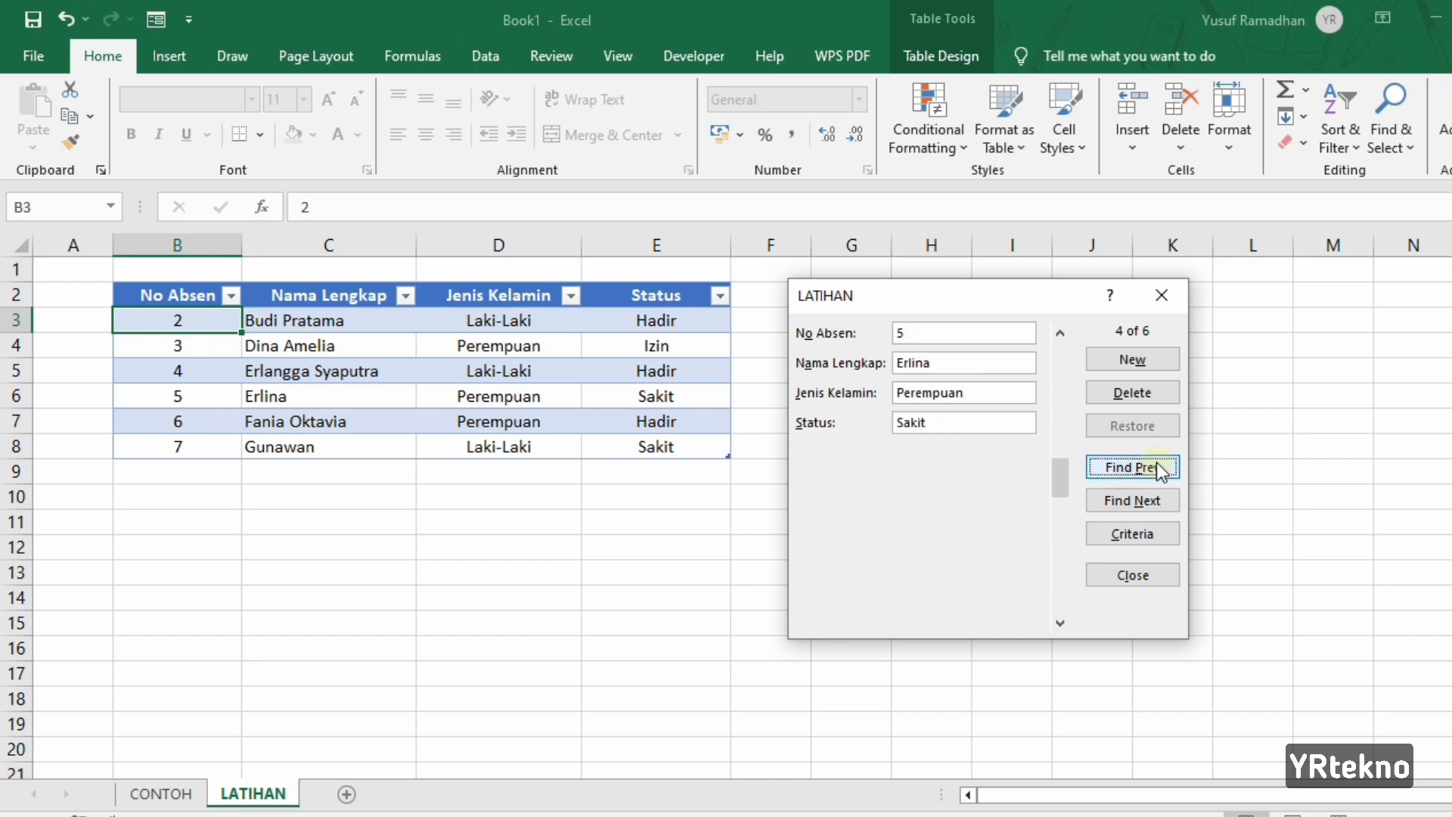
Search by criteria for No Absen 7, bringing up record 6 of 6.
{"action": "left_click", "coordinate": [1164, 534]}
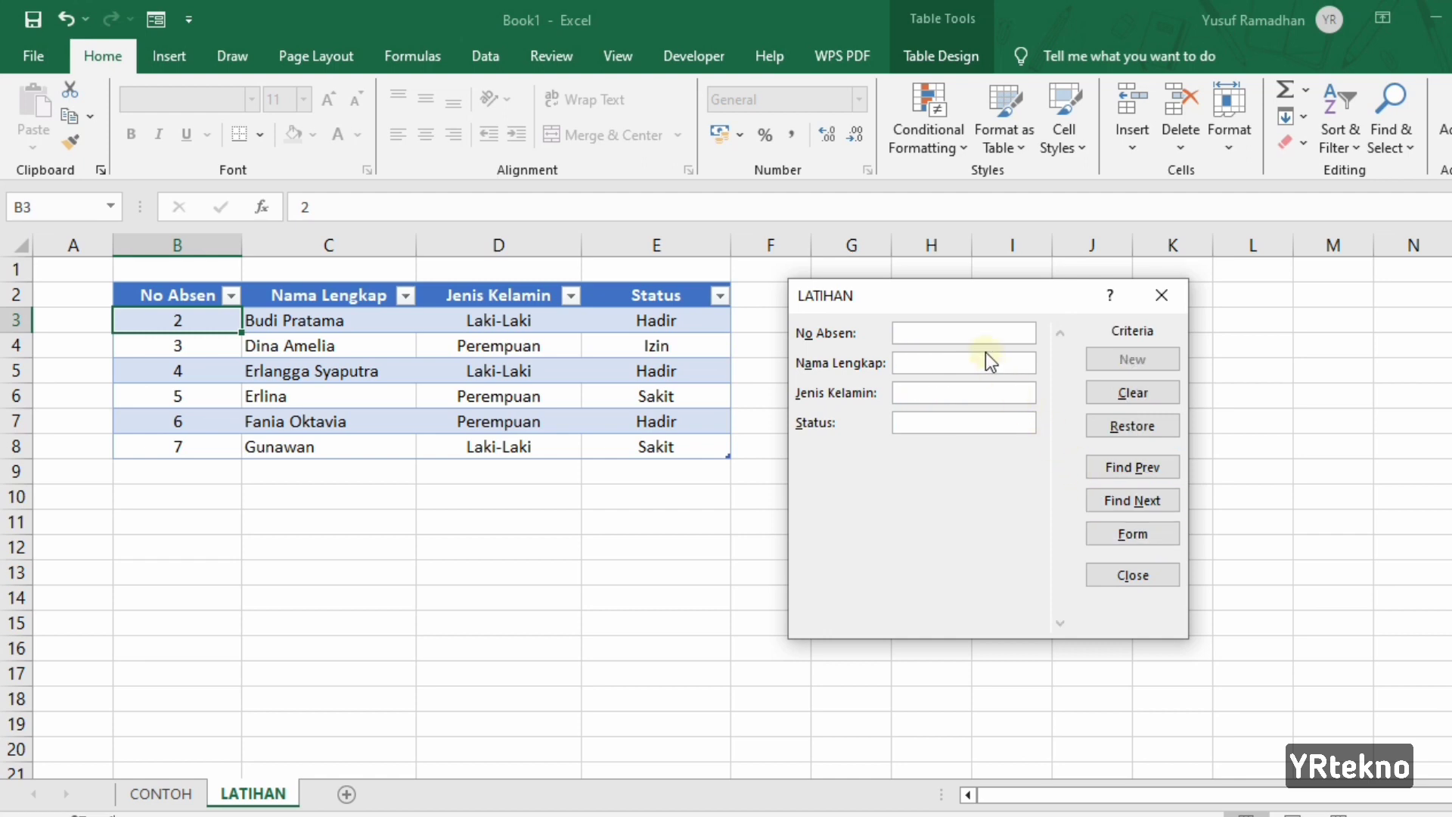
{"action": "type", "text": "7"}
{"action": "key", "text": "Return"}
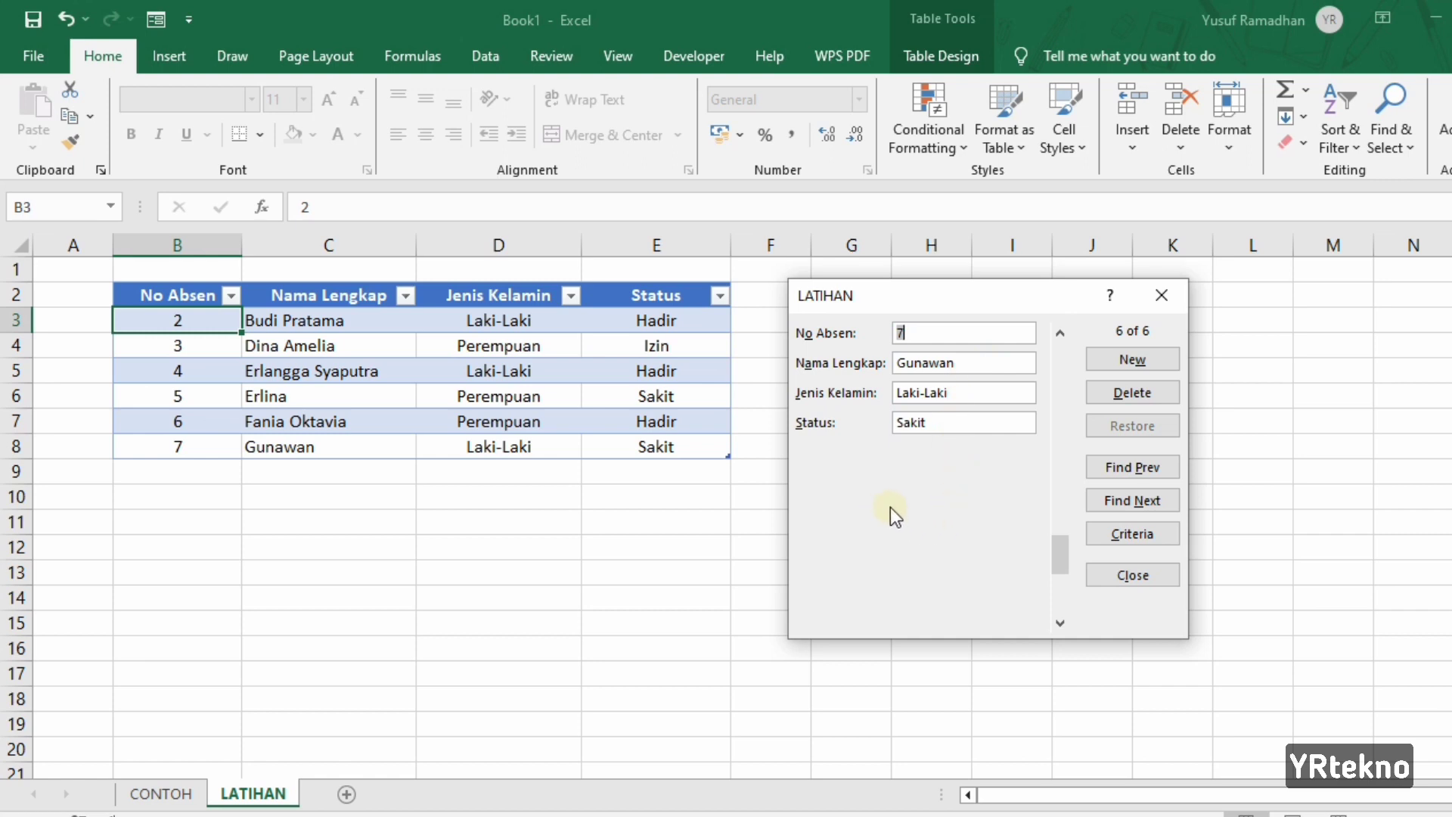
Delete record No Absen 7, confirm with OK, and close the data form.
{"action": "left_click", "coordinate": [1163, 398]}
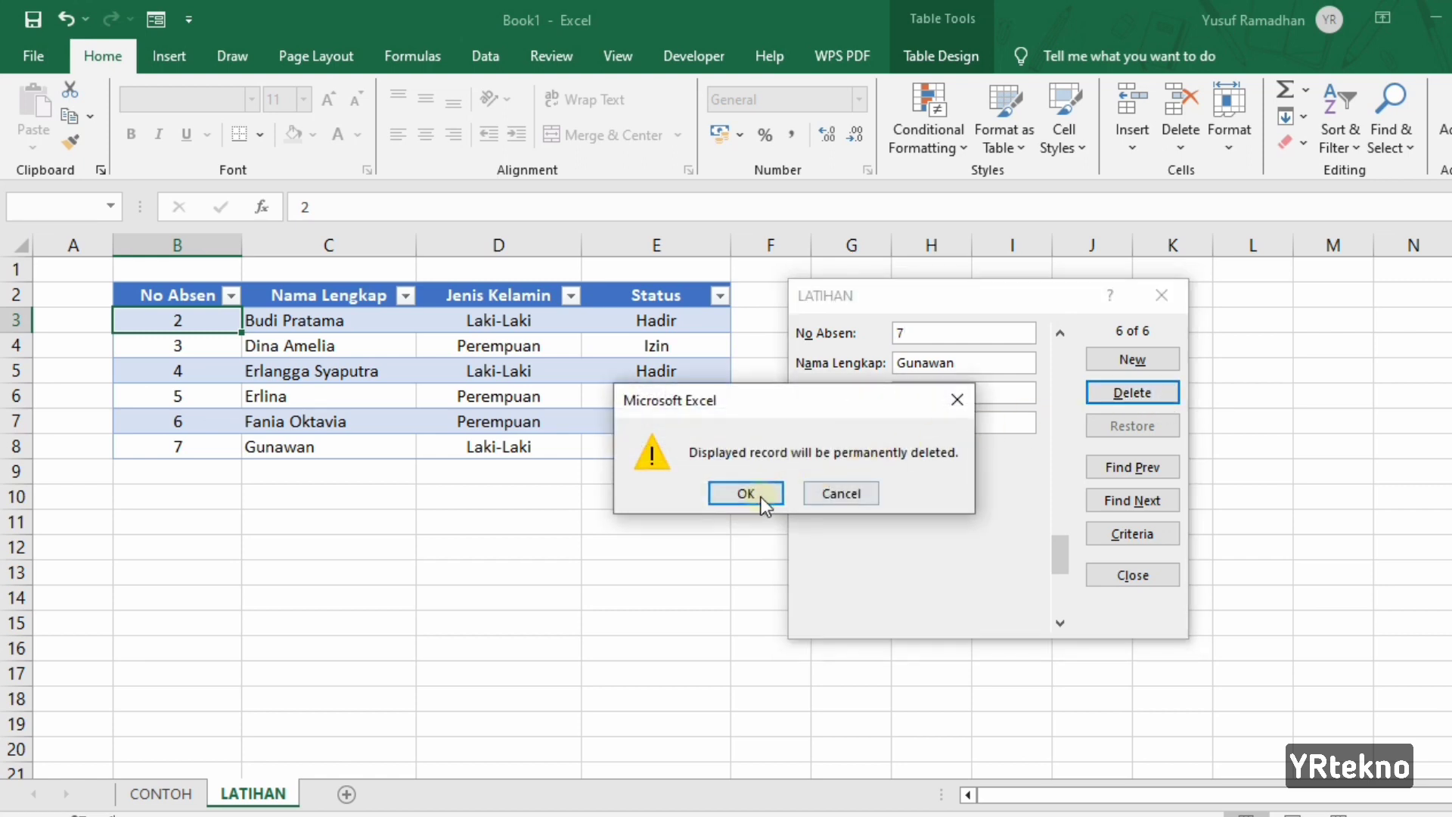
{"action": "left_click", "coordinate": [755, 499]}
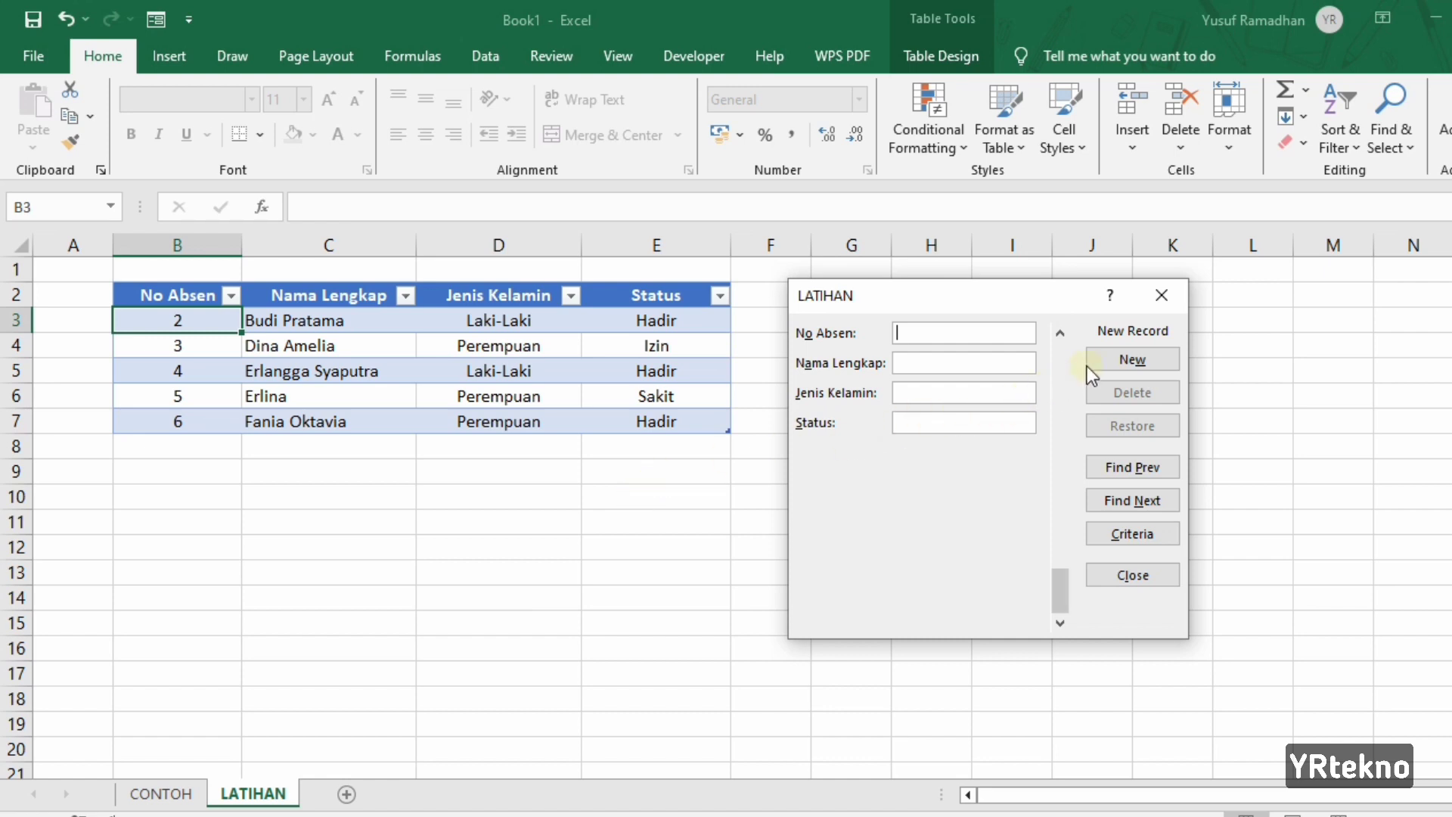
{"action": "left_click", "coordinate": [1180, 304]}
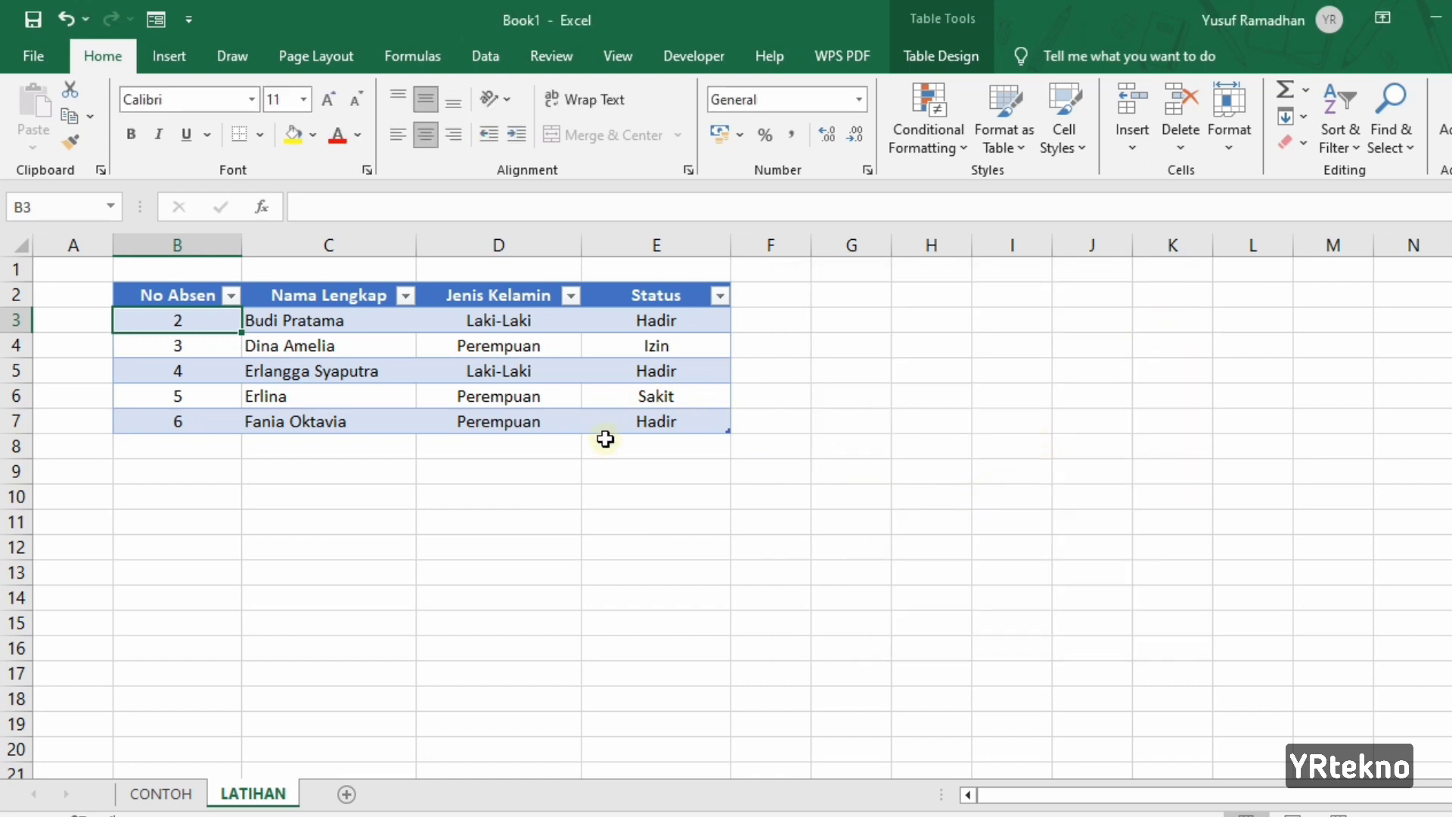